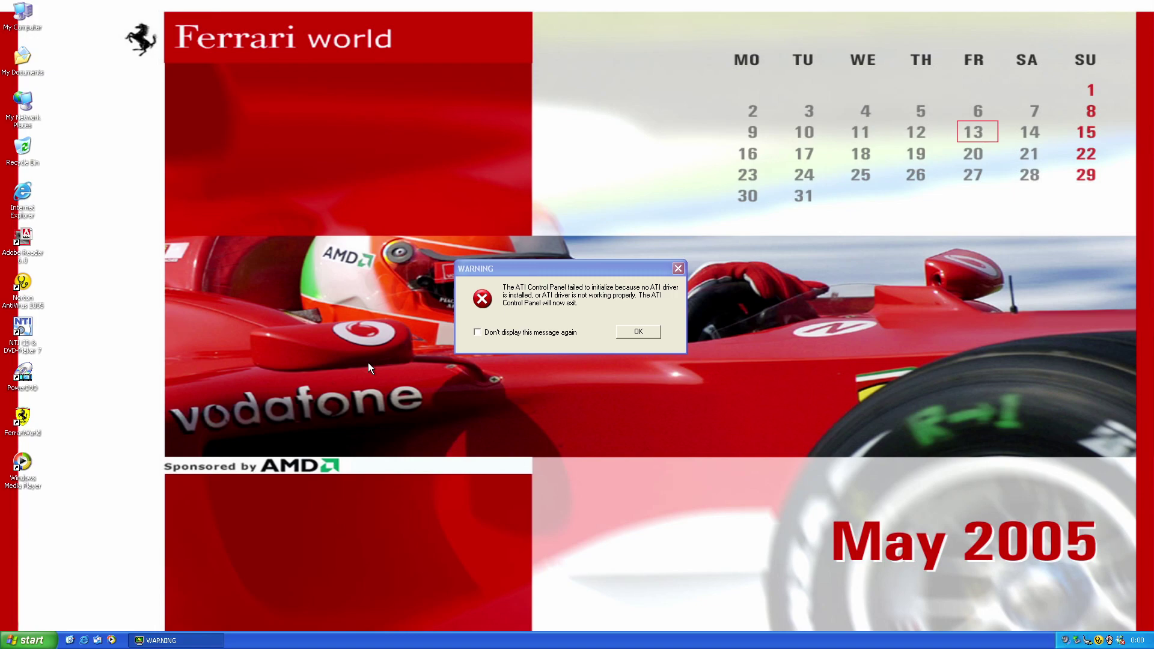
Dismiss the ATI Control Panel warning and open the folder C:\WINDOWS\FerrariWallPaper\Ferrari2005
click(652, 331)
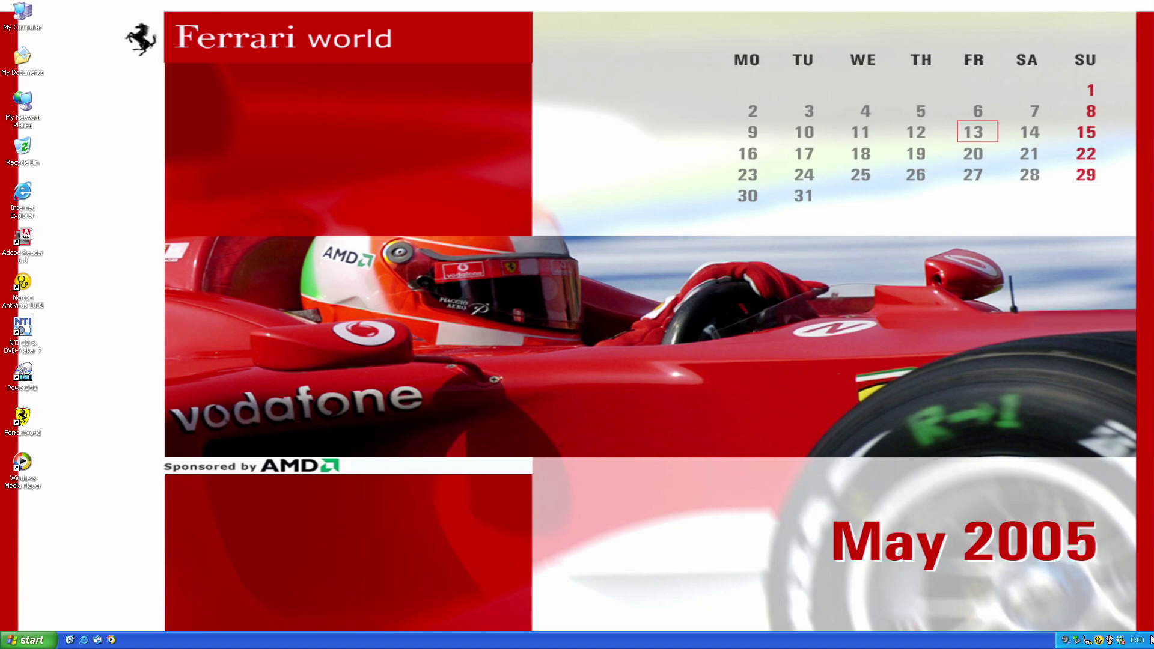
double_click(23, 33)
double_click(332, 296)
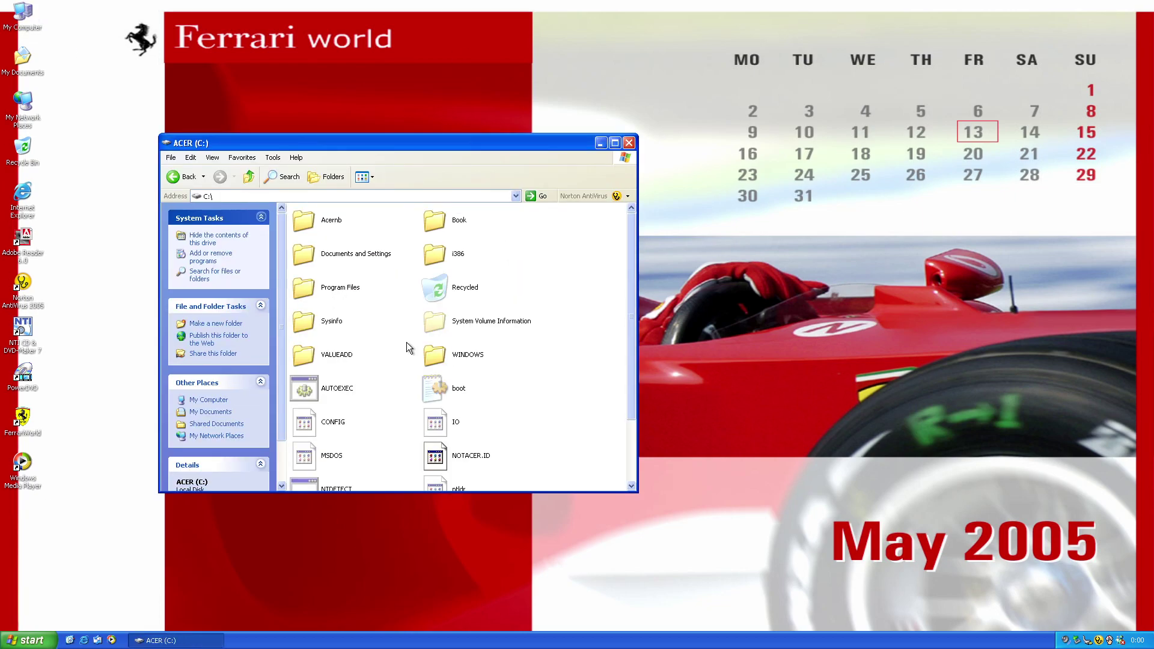
double_click(432, 357)
click(439, 311)
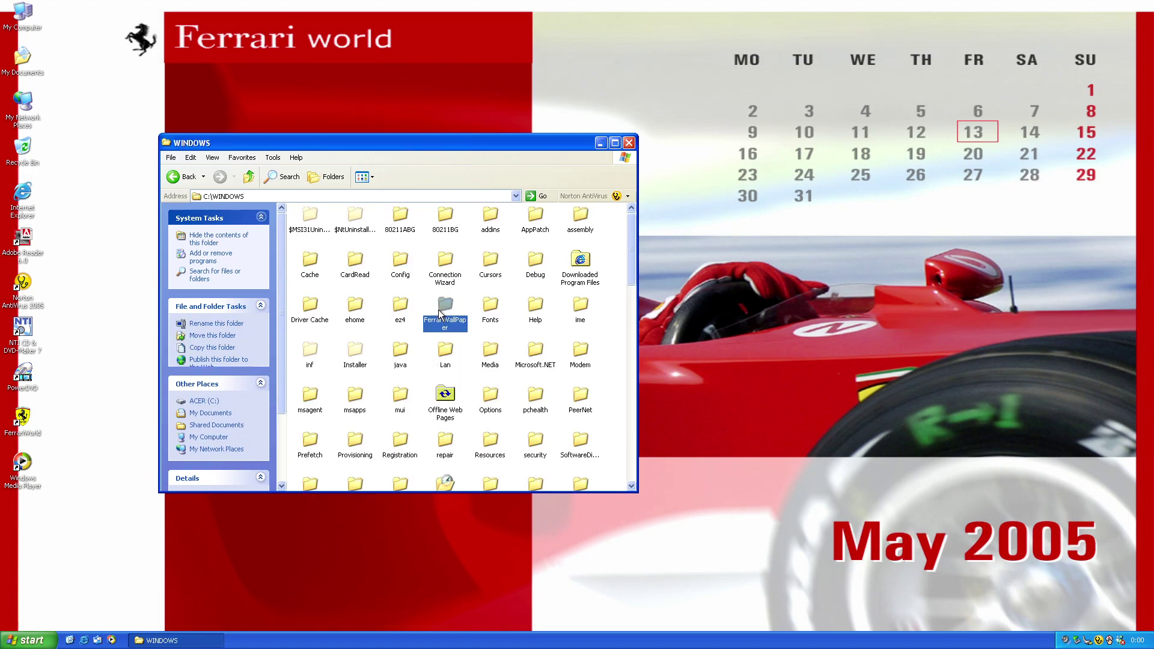
double_click(439, 311)
double_click(316, 215)
Show the Ferrari2005 folder as a filmstrip in a maximized window and view its wallpapers through December 2005
click(364, 177)
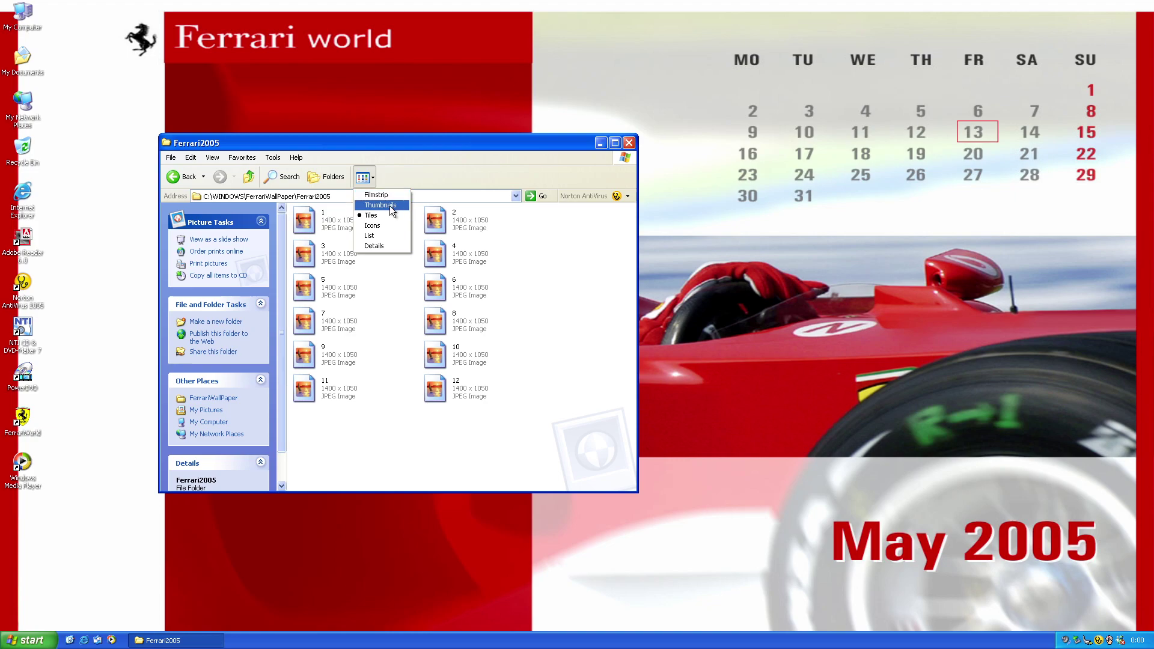
click(376, 195)
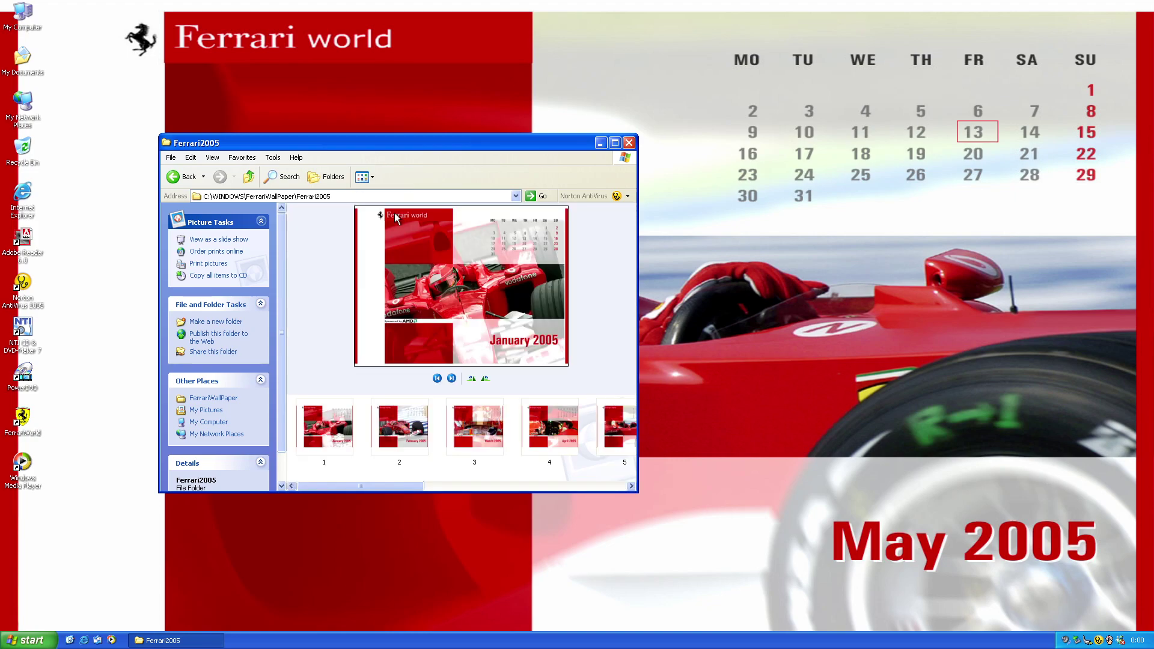
key(Right)
key(Right)
key(Right)
key(Right)
key(Right)
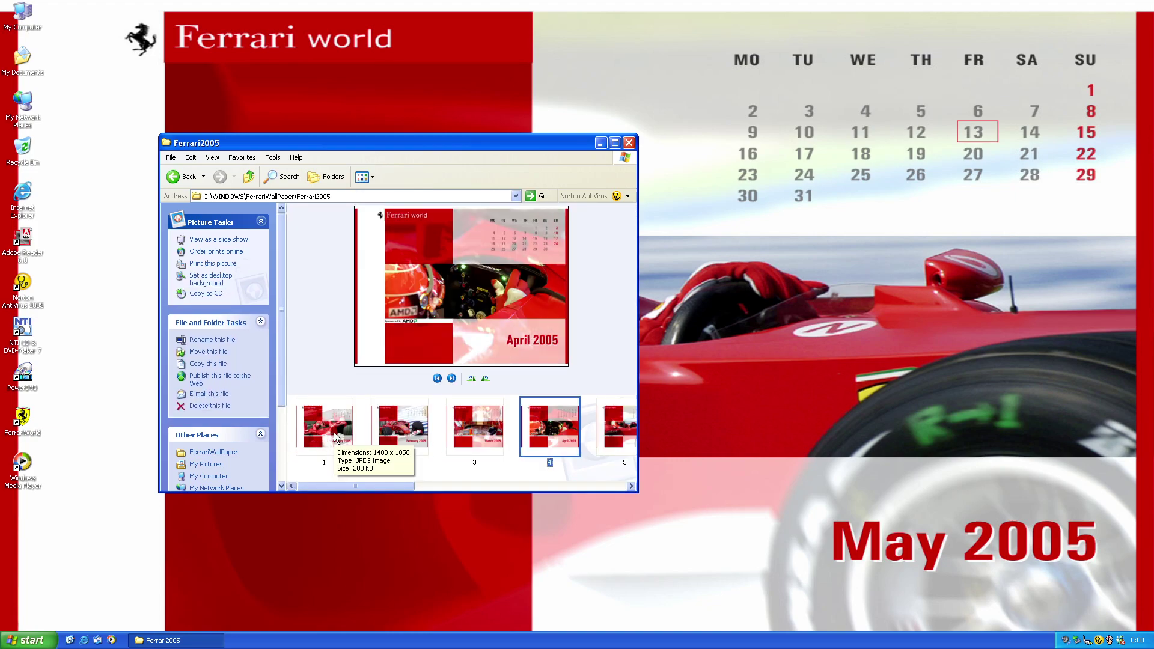
double_click(422, 140)
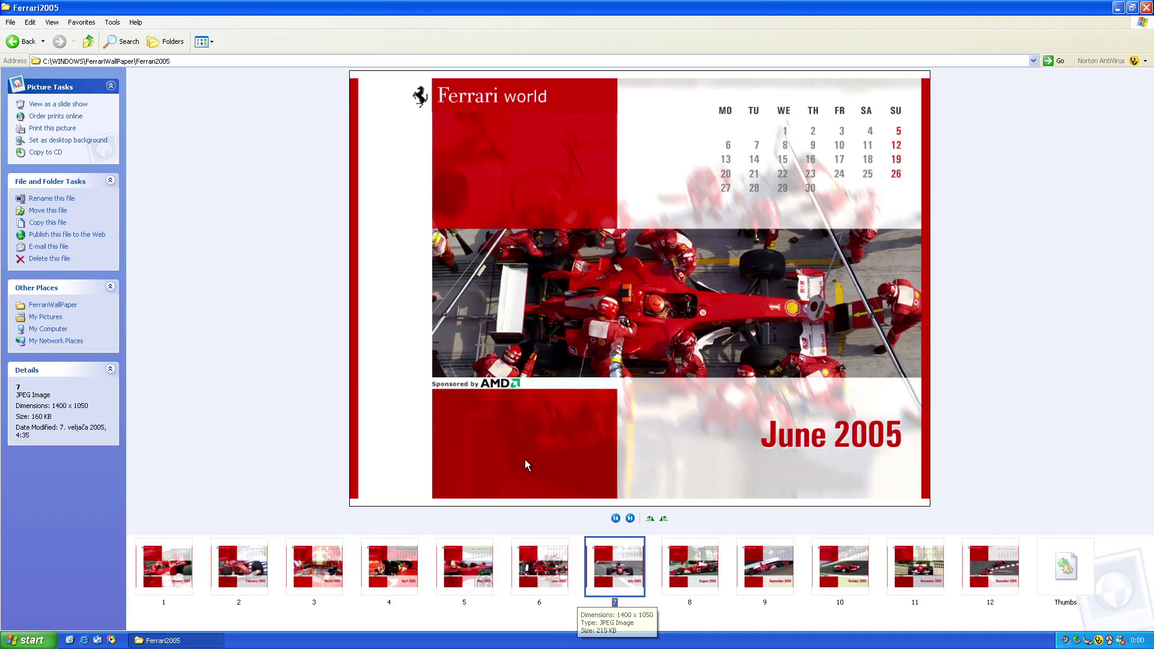
key(Right)
key(Right)
key(Right)
key(Right)
key(Right)
key(Right)
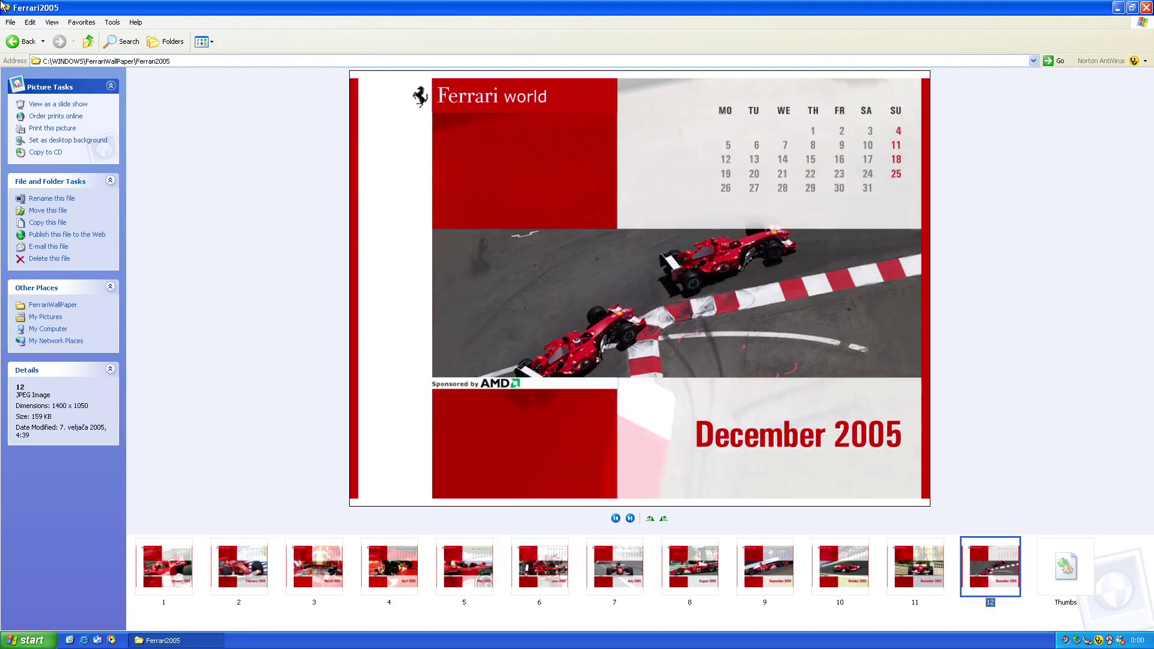
View the January to March 2006 wallpapers in the Ferrari2006 folder as a filmstrip, and close the window
click(13, 41)
double_click(273, 90)
click(203, 42)
click(210, 58)
click(163, 572)
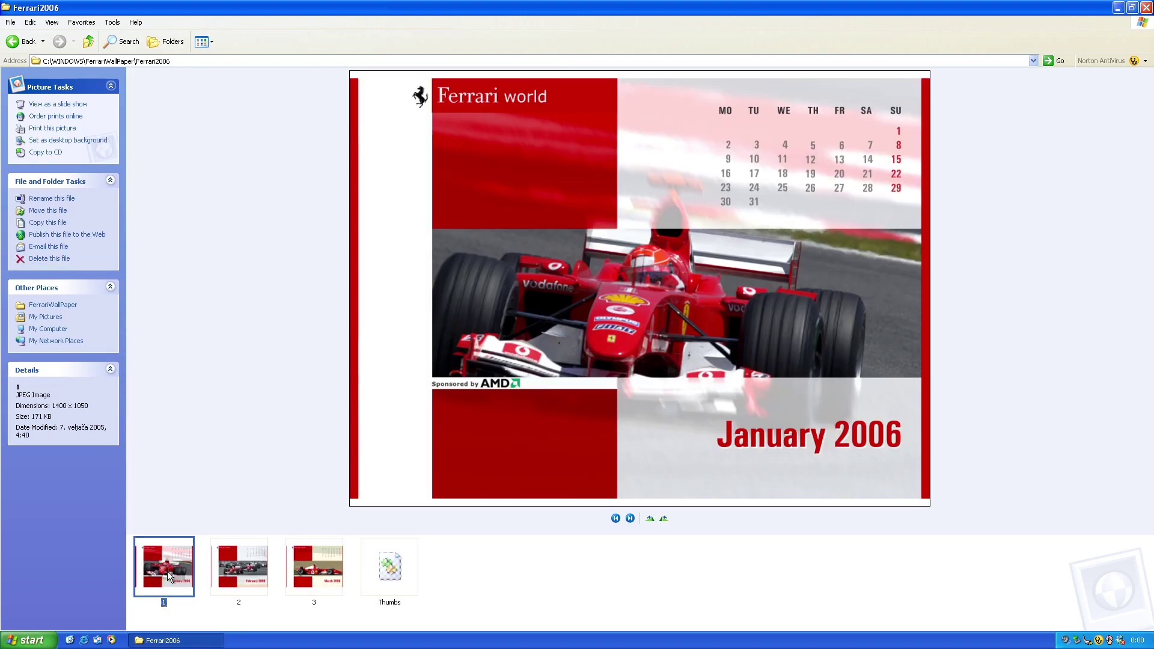
key(Right)
key(Right)
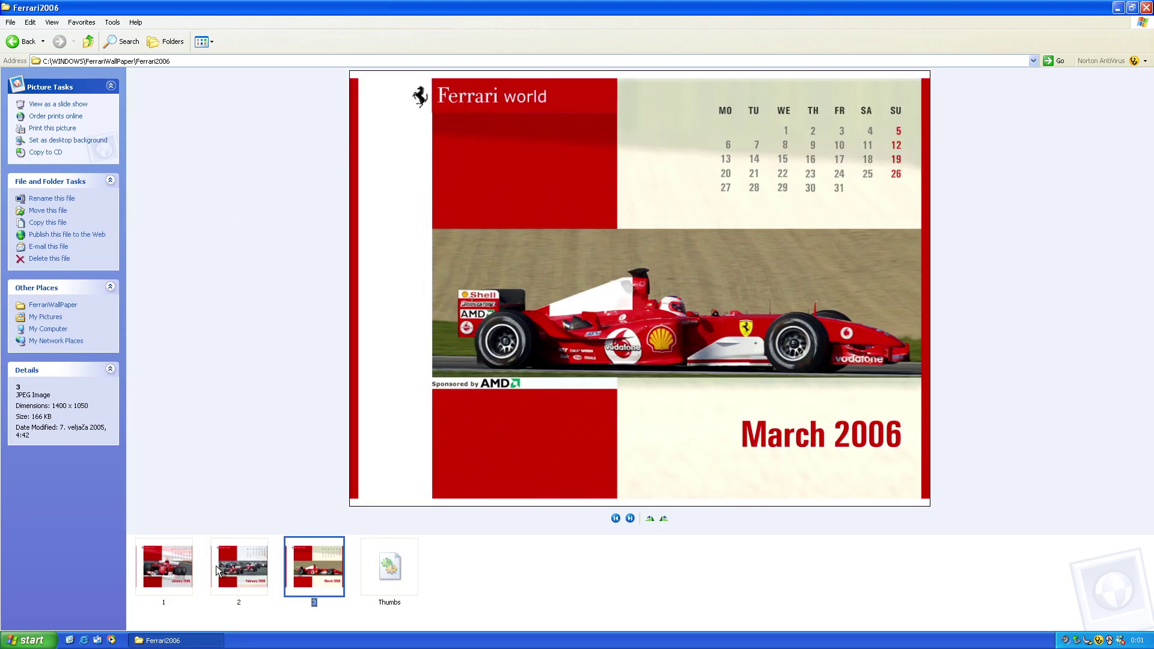
click(21, 46)
click(475, 258)
key(alt+F4)
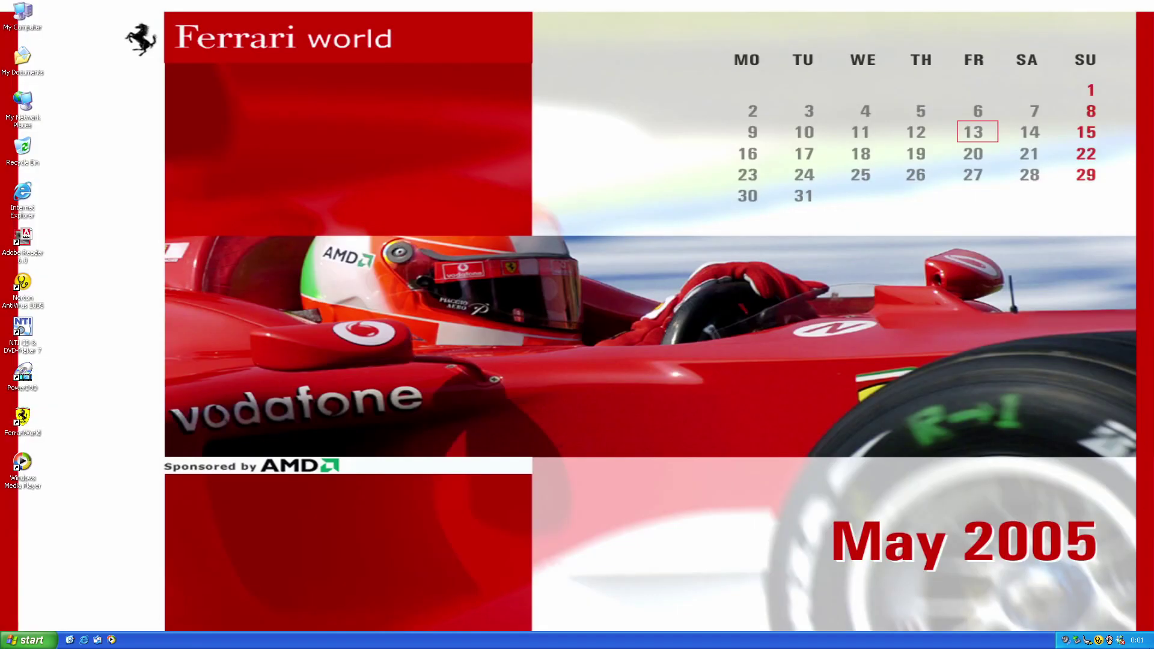
Set the system date to 18 October (listopad) 2005
double_click(1138, 640)
click(70, 75)
click(54, 159)
click(52, 139)
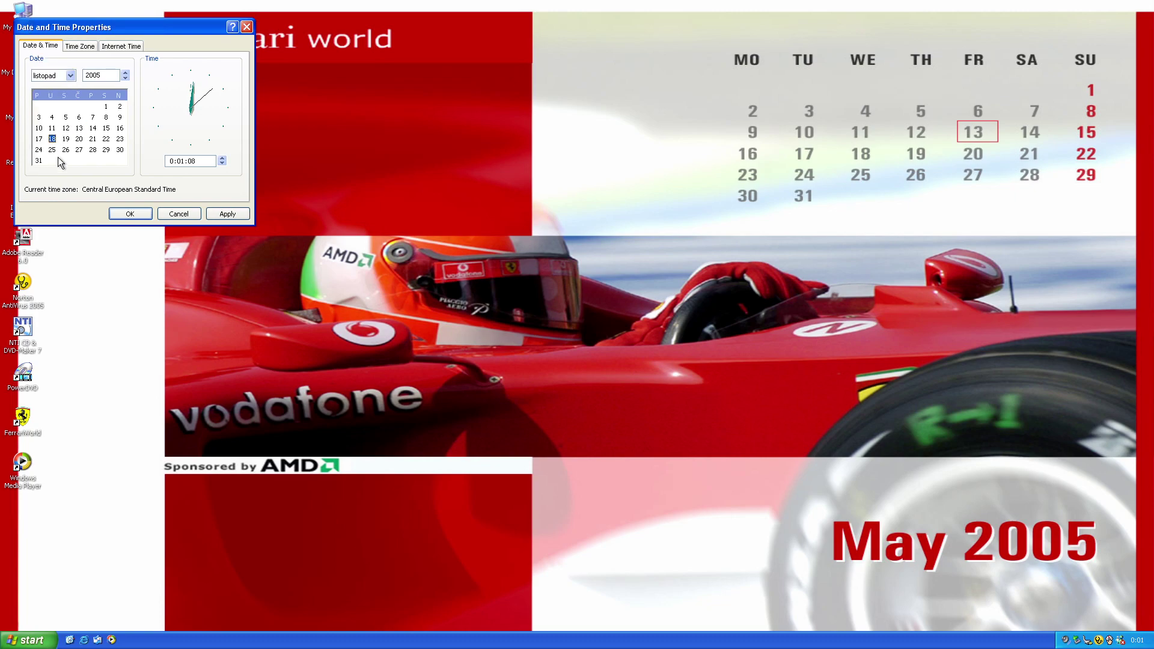
click(130, 214)
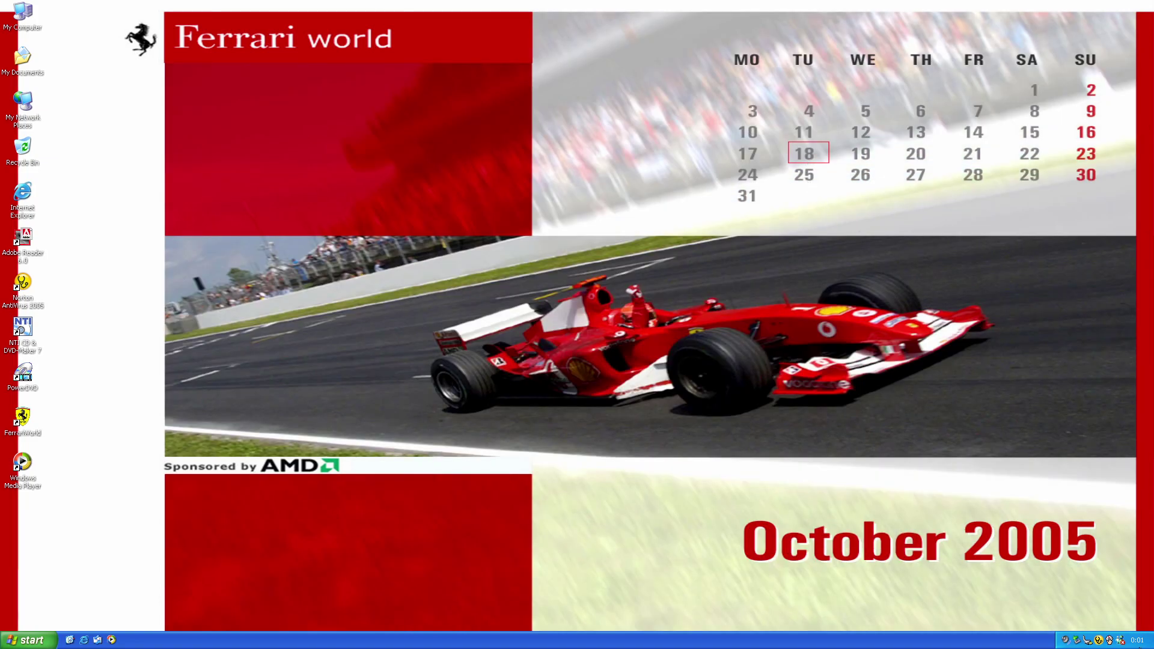
double_click(1138, 643)
click(65, 78)
click(78, 144)
key(Escape)
Set the system date to 13 February (veljača) 2006
double_click(1137, 642)
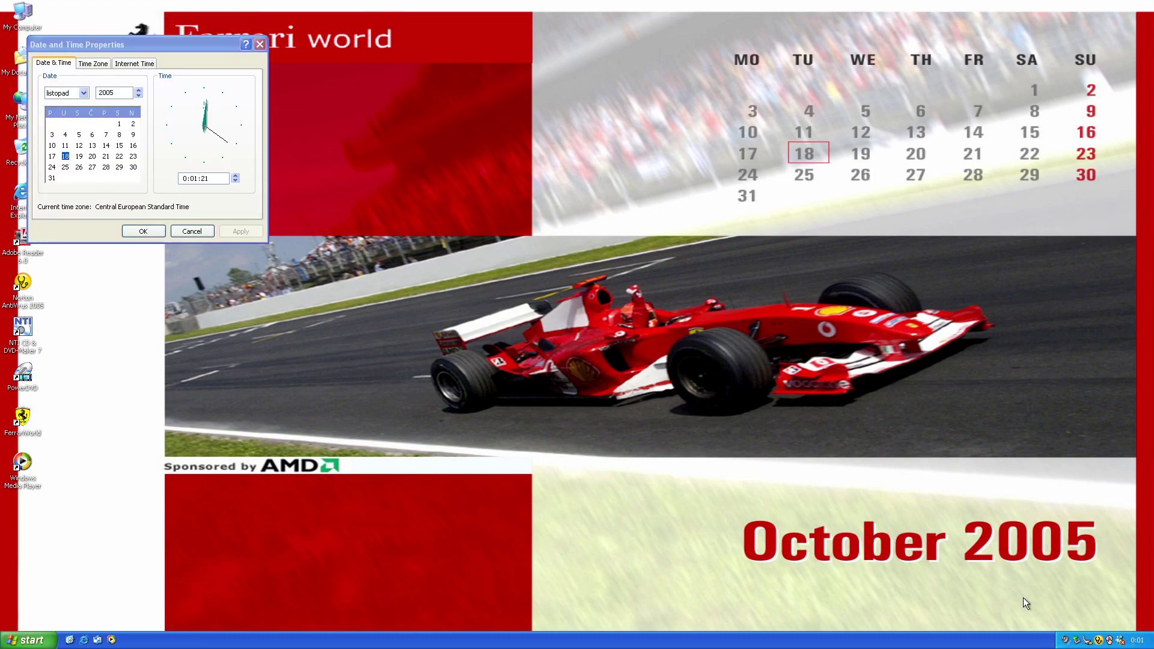
click(137, 90)
click(84, 92)
click(63, 110)
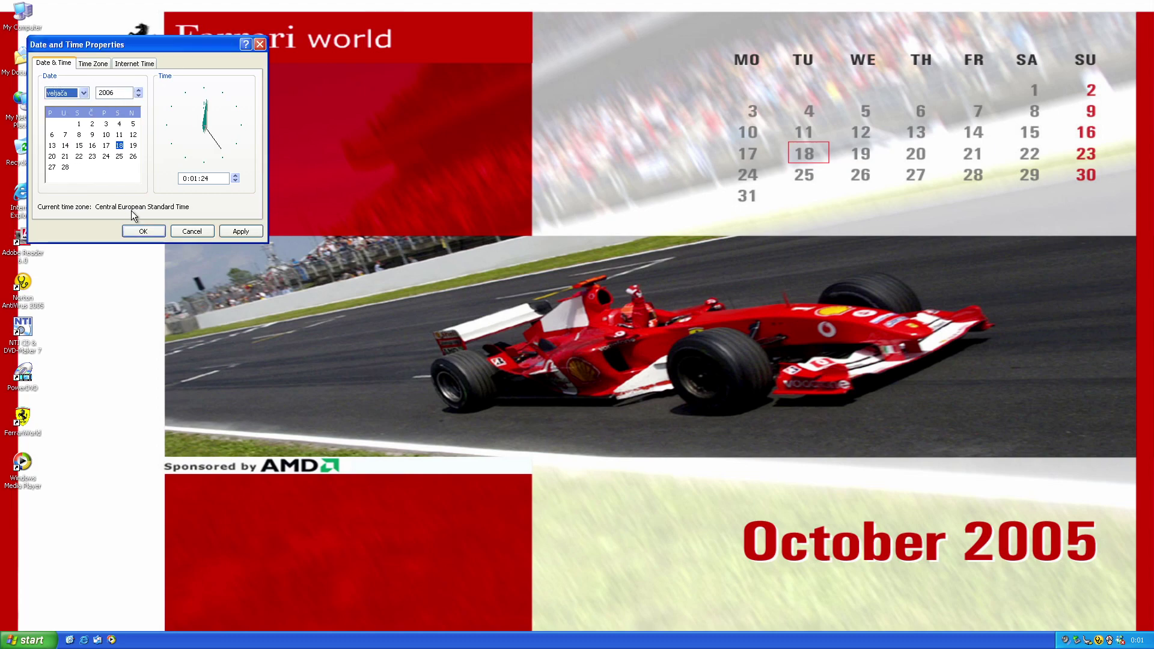
click(65, 156)
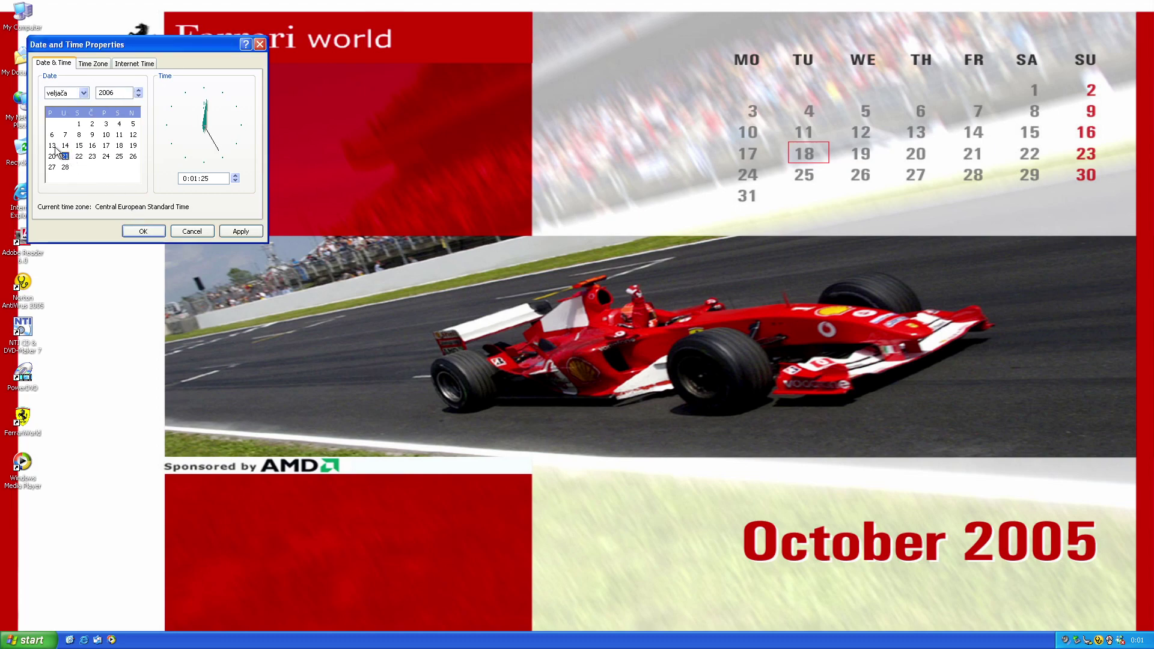
click(139, 234)
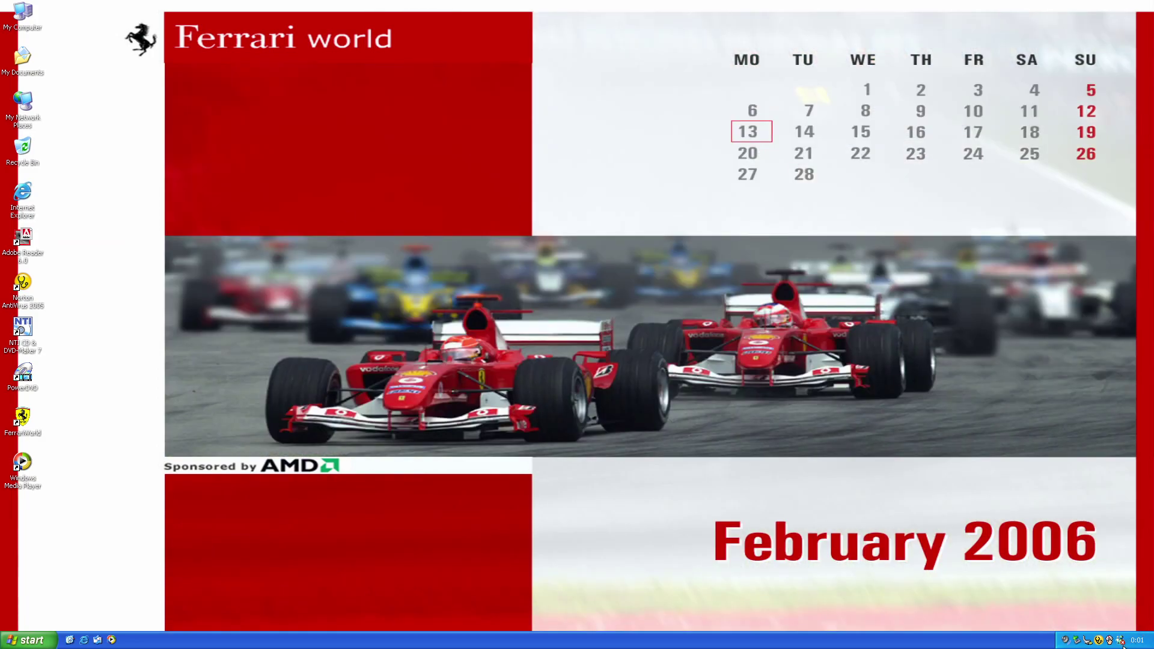
Change the month of the system date to August (kolovoz) 2006
click(75, 110)
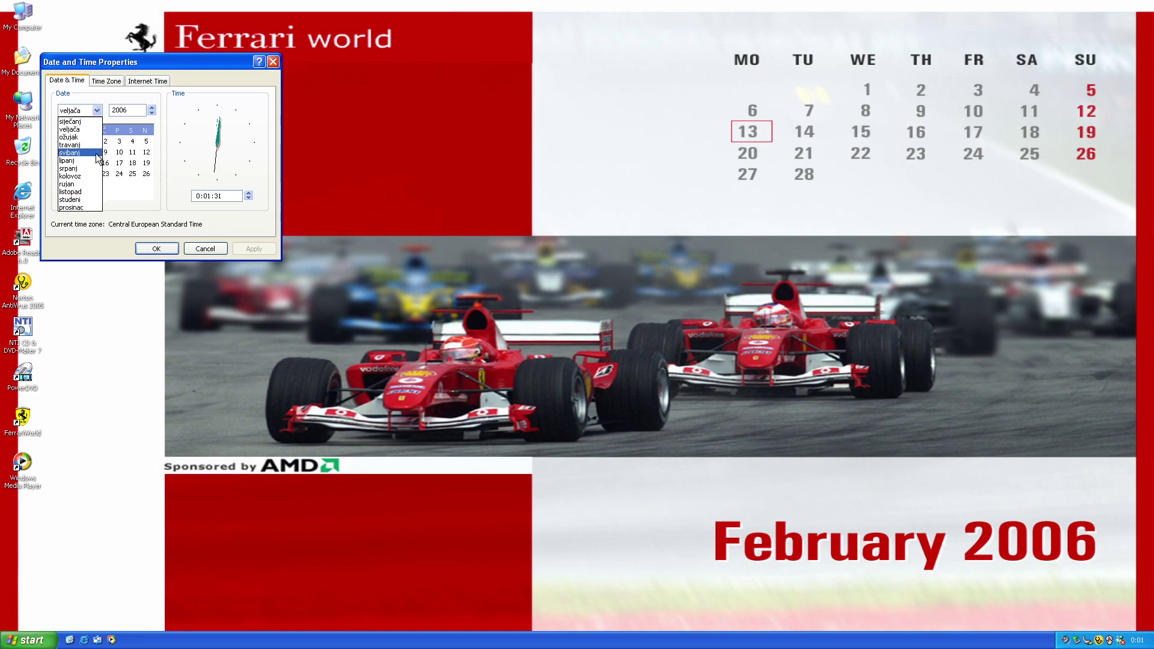
click(71, 176)
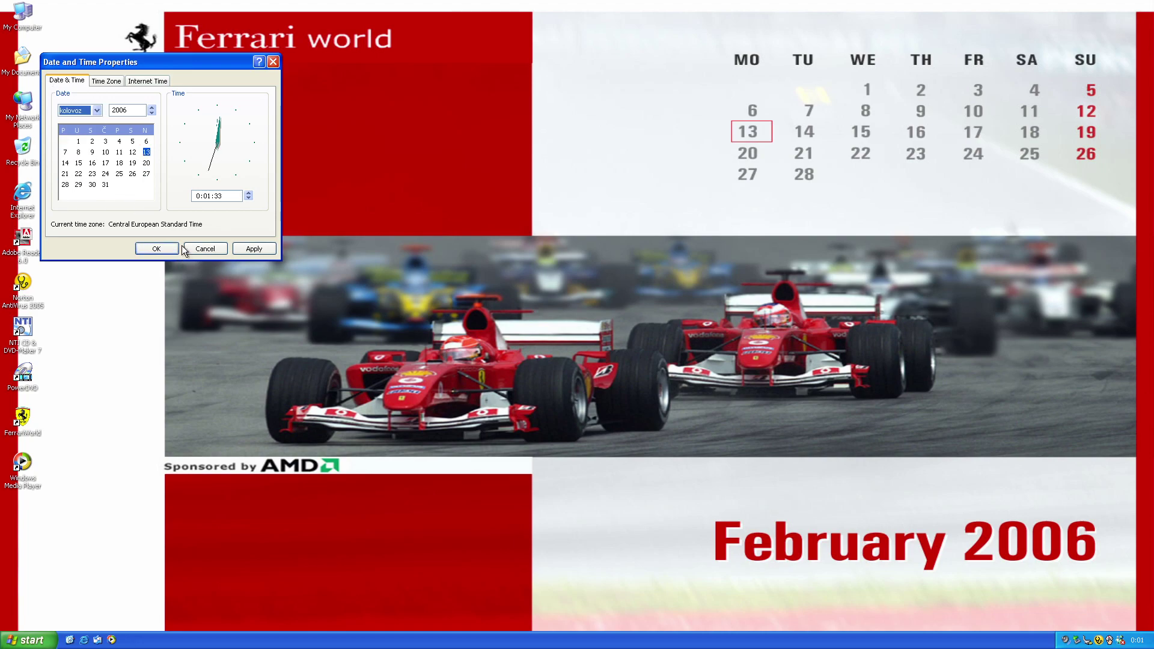
click(157, 249)
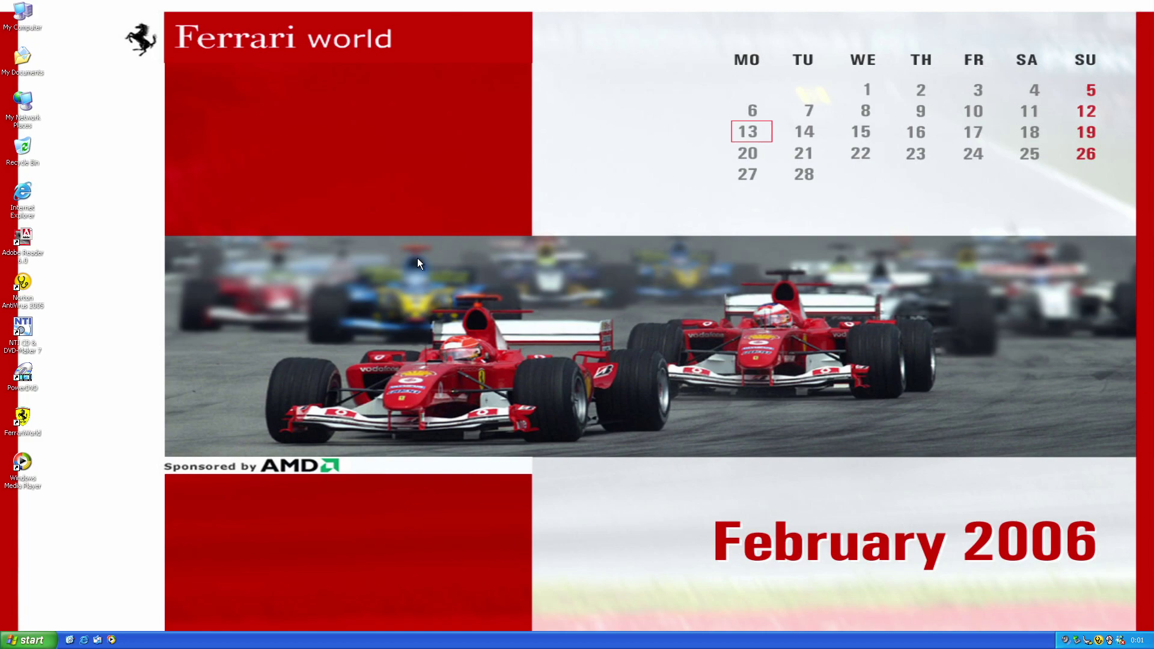
Preview the ferrari 4000 series screen saver from the display properties and close them without changes
right_click(421, 352)
click(405, 341)
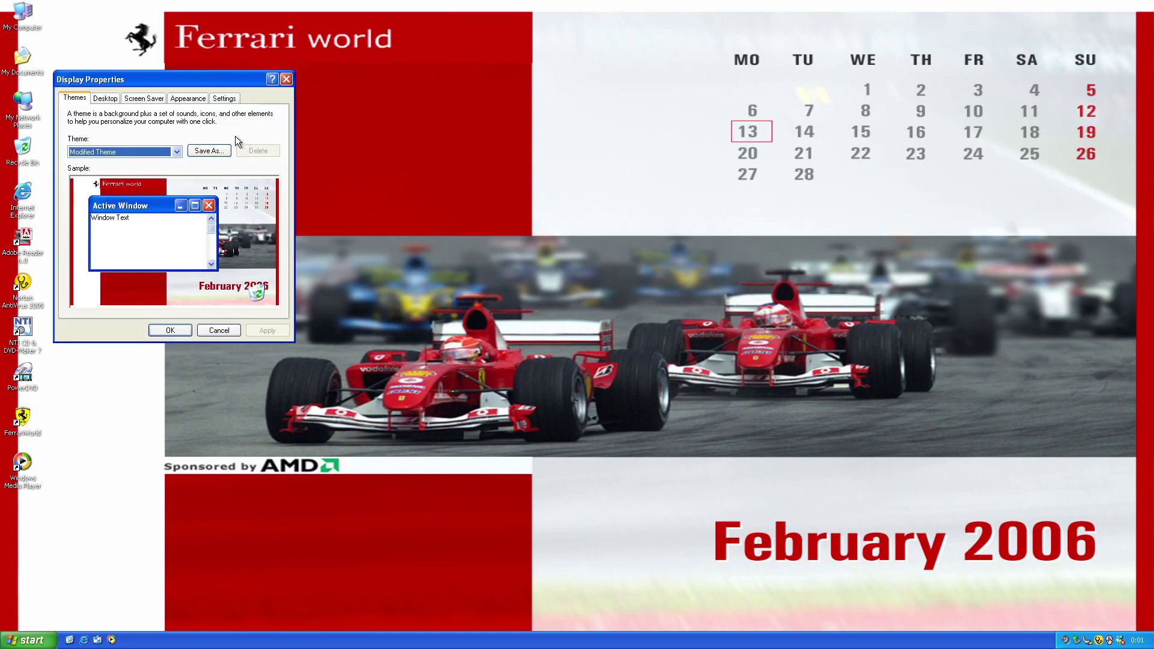
click(134, 100)
click(248, 233)
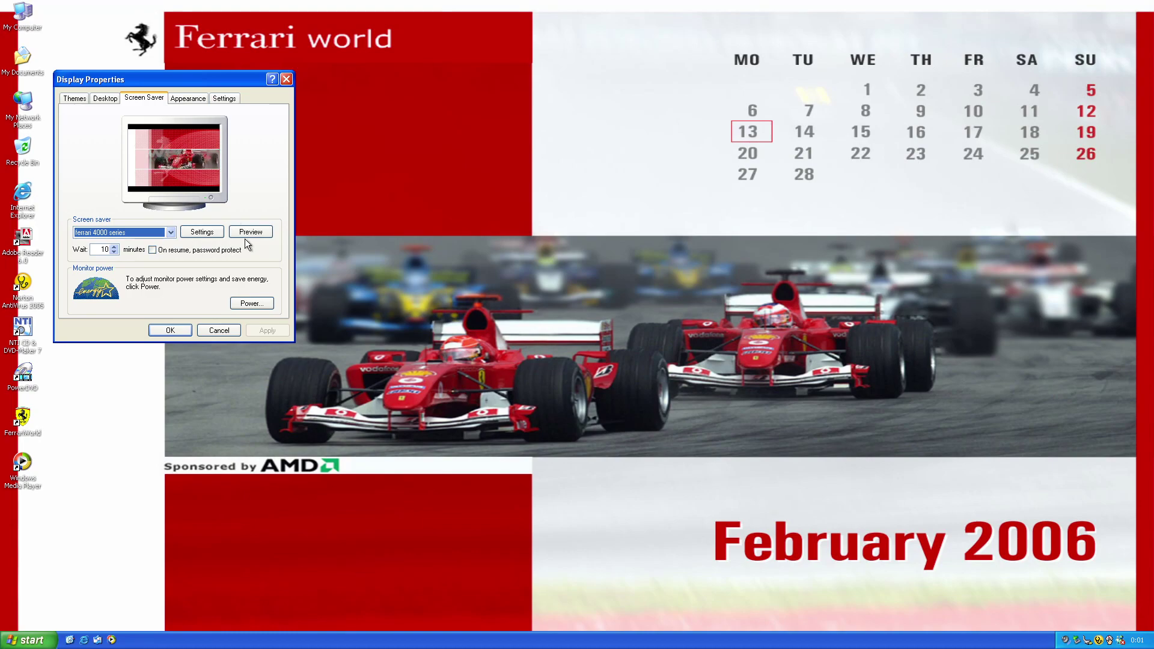
click(242, 234)
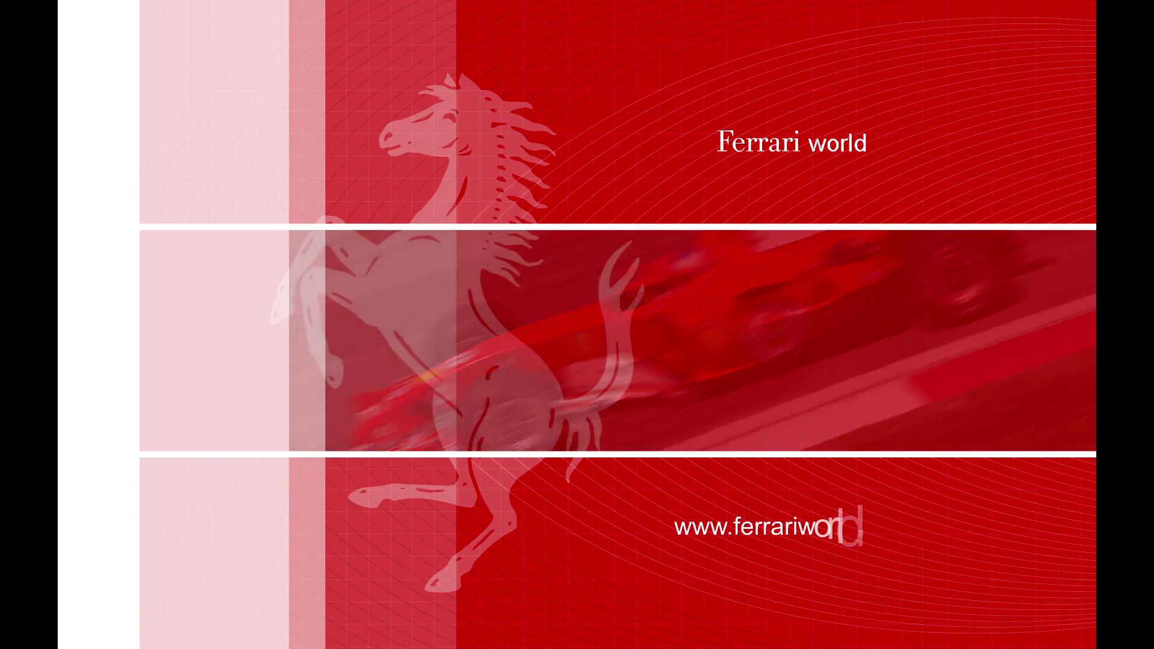
mouse_move(423, 308)
click(218, 331)
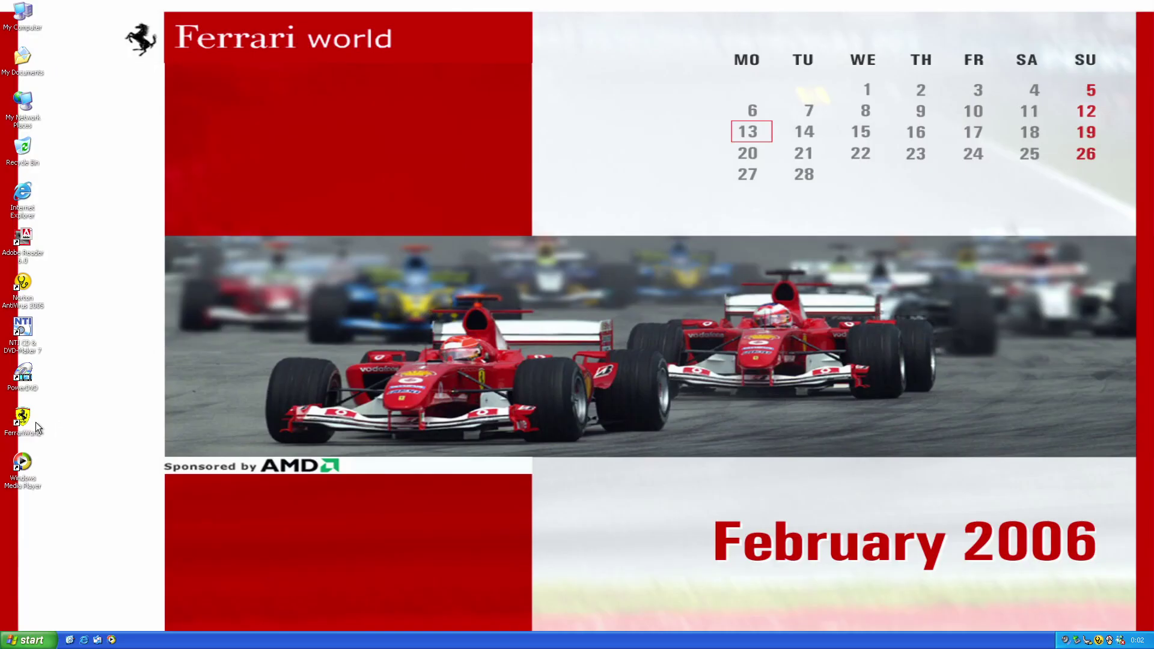
Open the Ferrari World website from the desktop, try its English version and close the browser
double_click(571, 96)
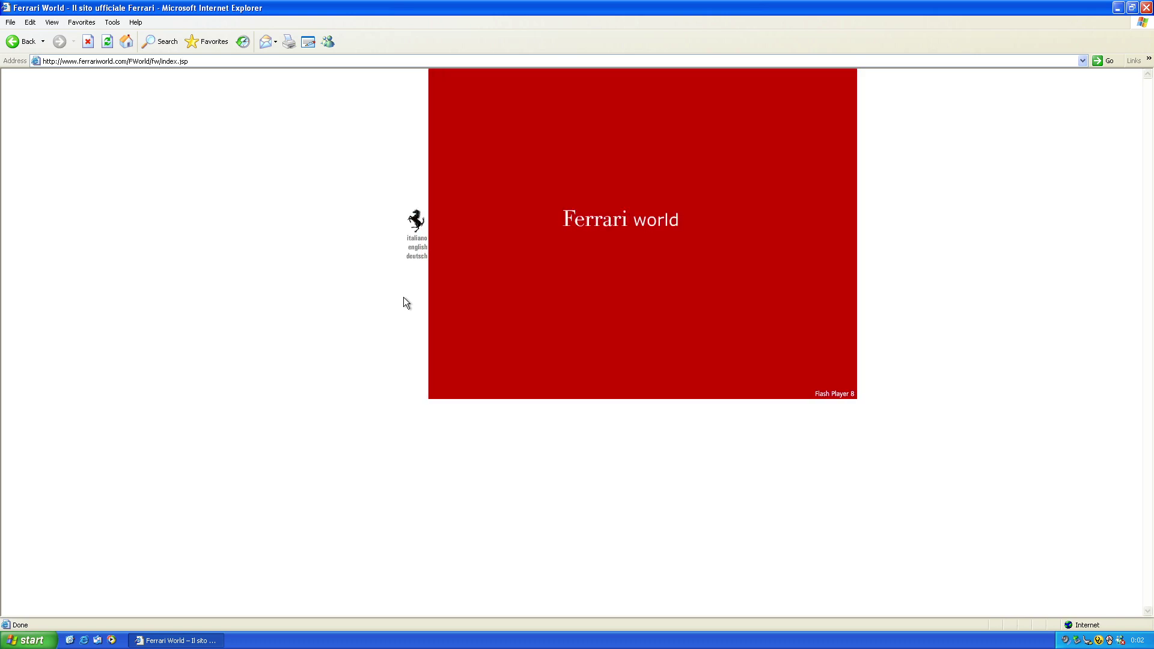
click(414, 249)
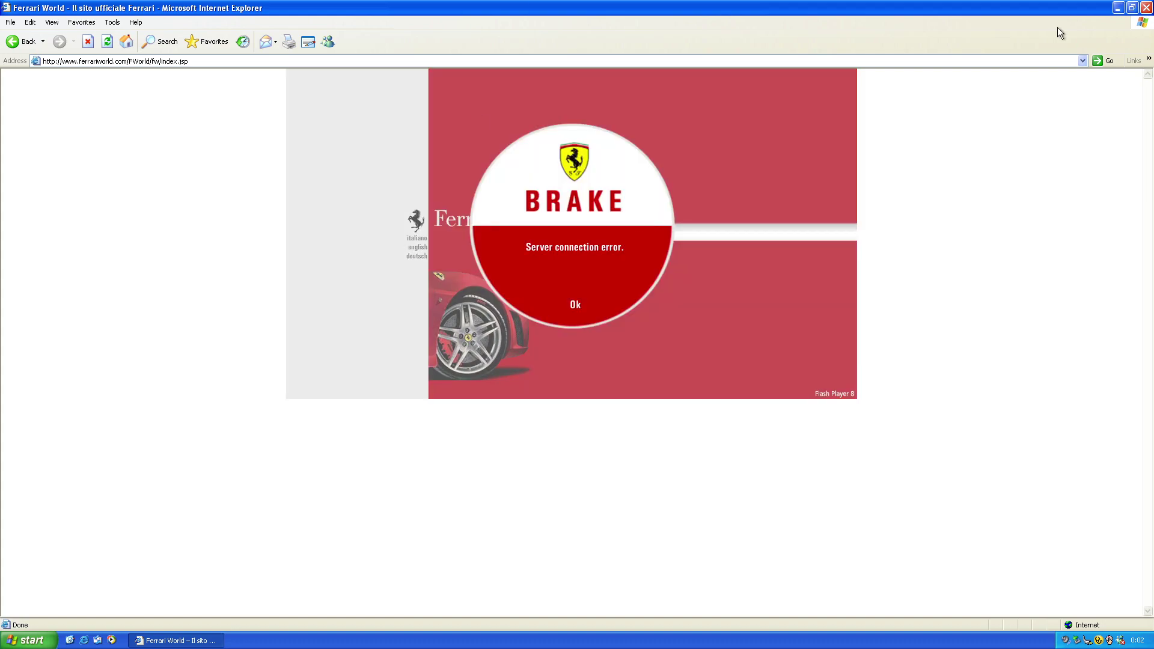
click(1146, 7)
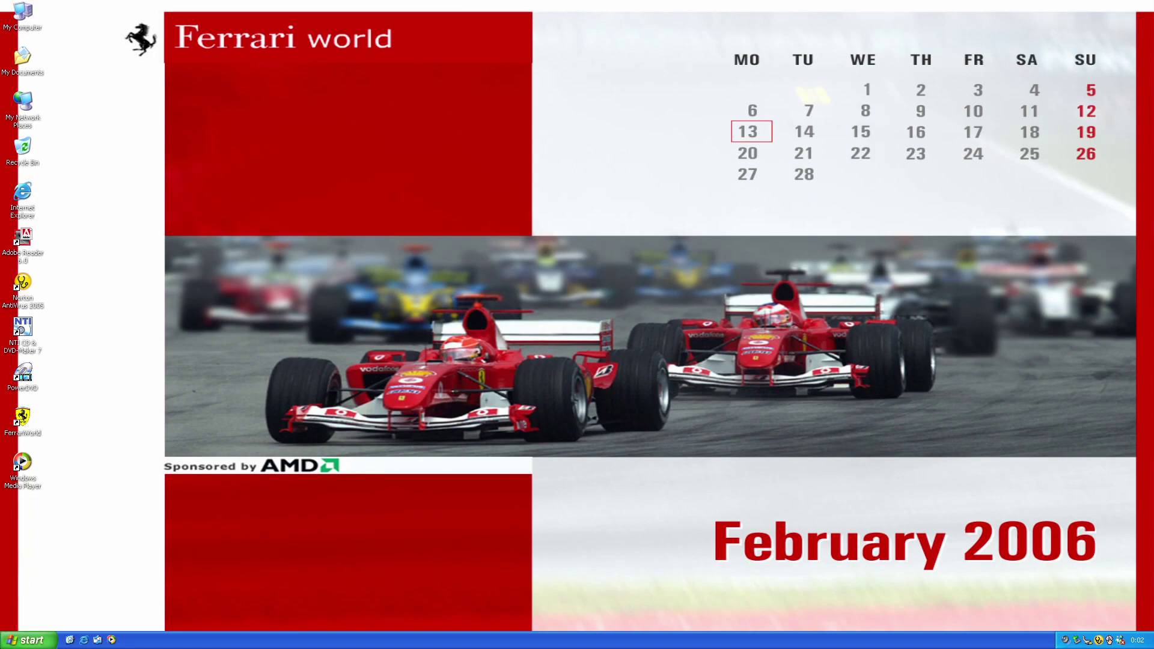
Launch Acer GridVista from the installed programs
click(29, 641)
click(49, 596)
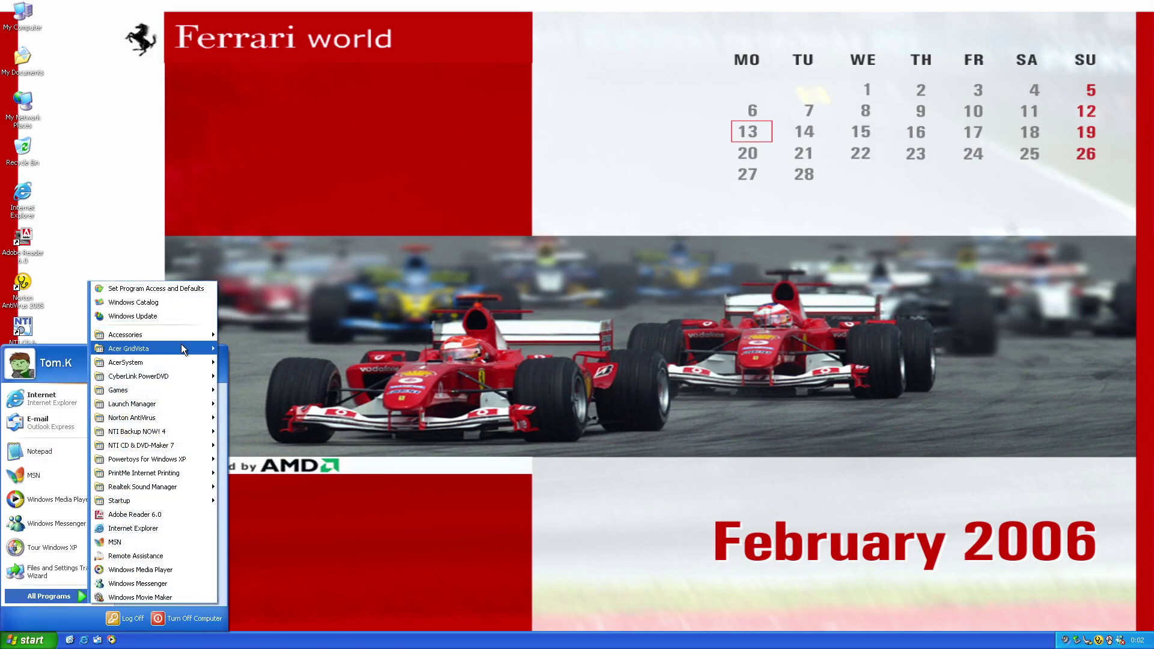
click(233, 348)
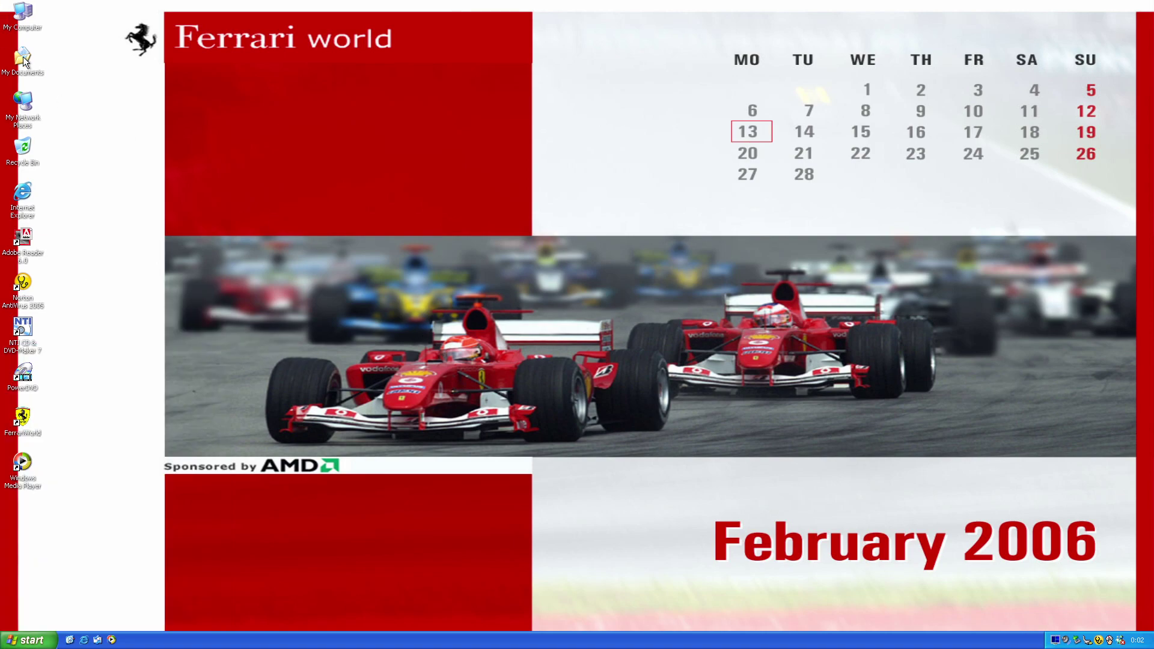
Open My Documents, make its window transparent with GridVista and move it slightly
double_click(23, 56)
click(533, 126)
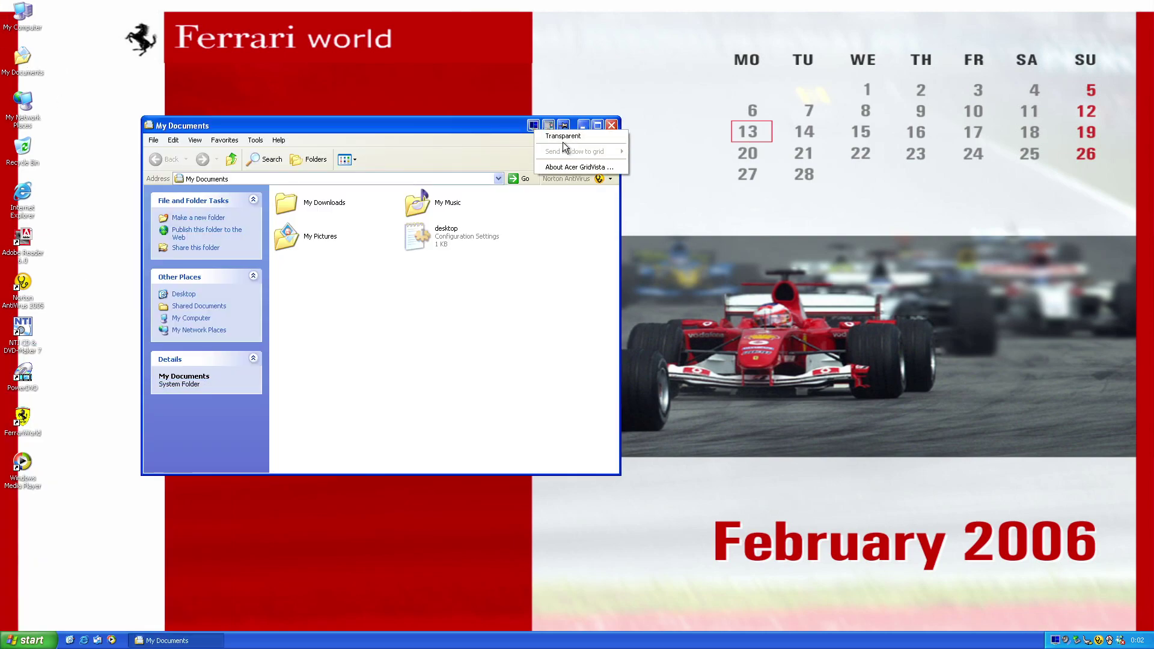
click(559, 137)
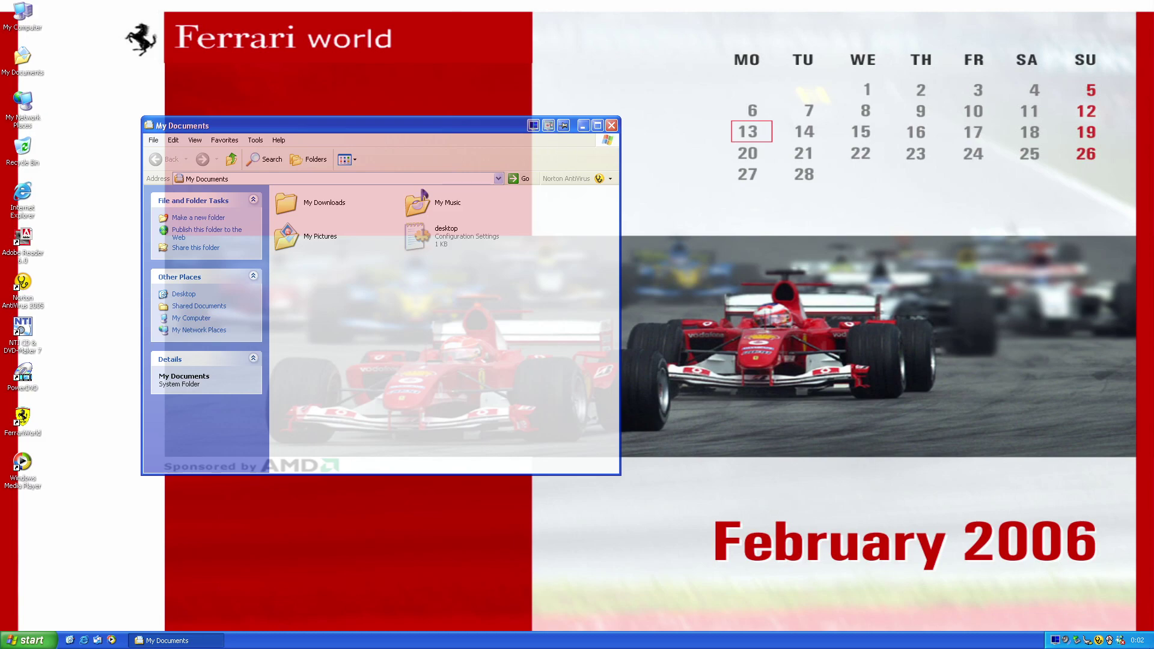
drag(568, 126, 584, 122)
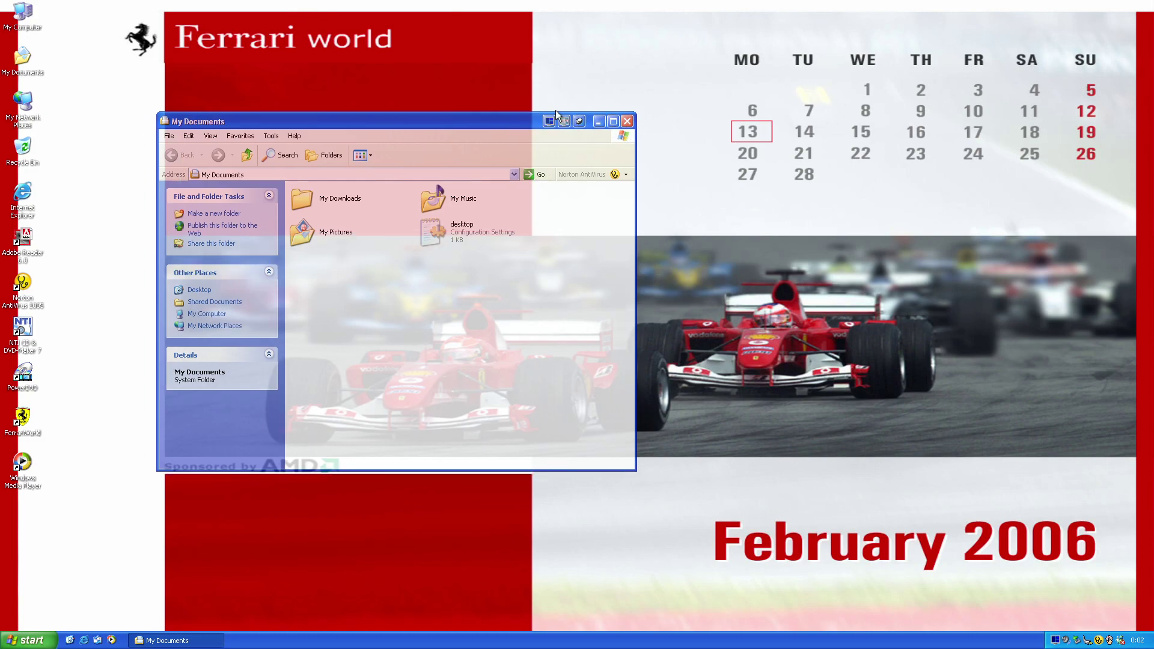
Open the display properties and arrange that window so it partly overlaps behind the transparent My Documents window
right_click(527, 72)
click(551, 144)
drag(204, 44, 615, 139)
drag(468, 116, 809, 104)
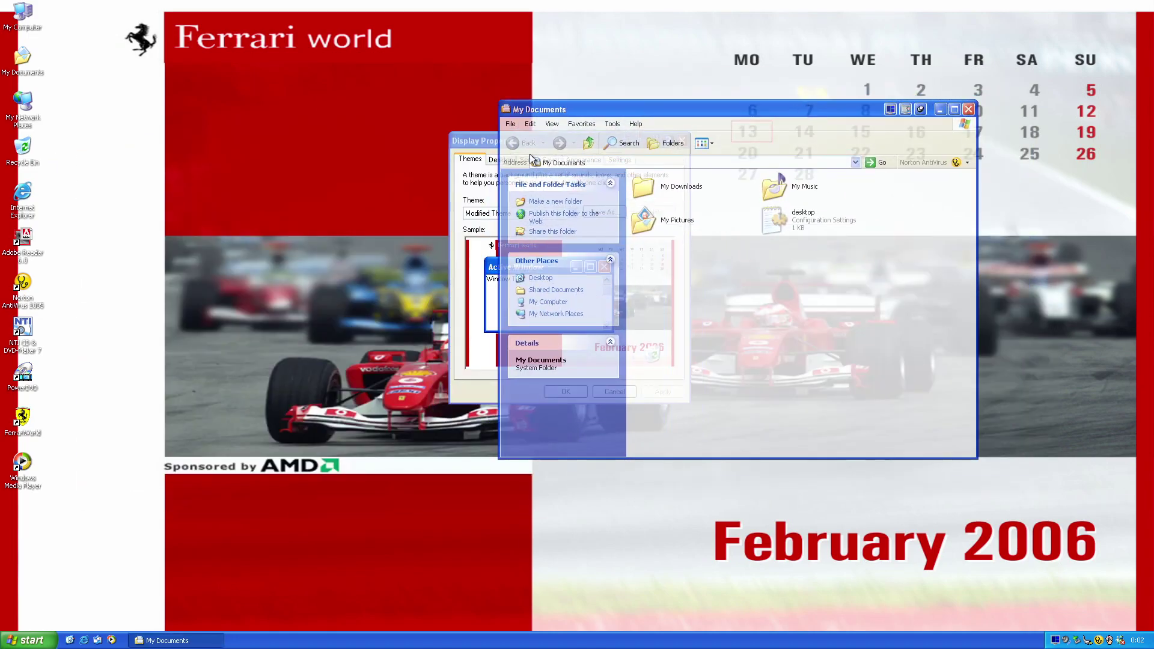
drag(490, 149, 370, 176)
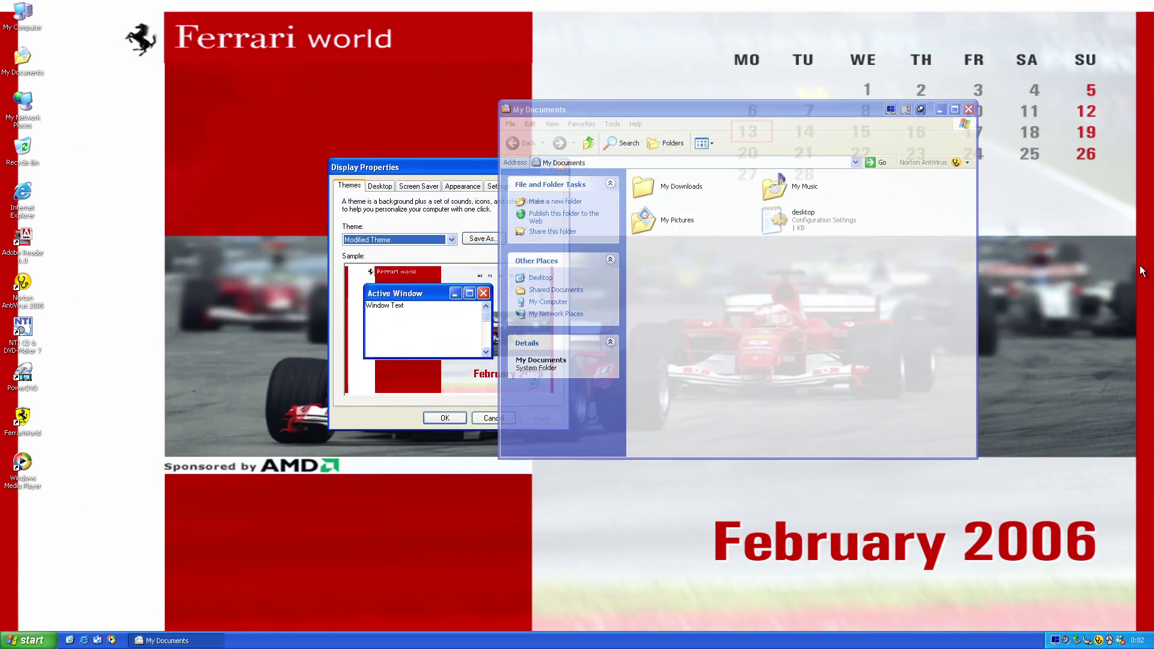
Move the transparent My Documents window fully over the display properties window
right_click(1060, 642)
mouse_move(1086, 596)
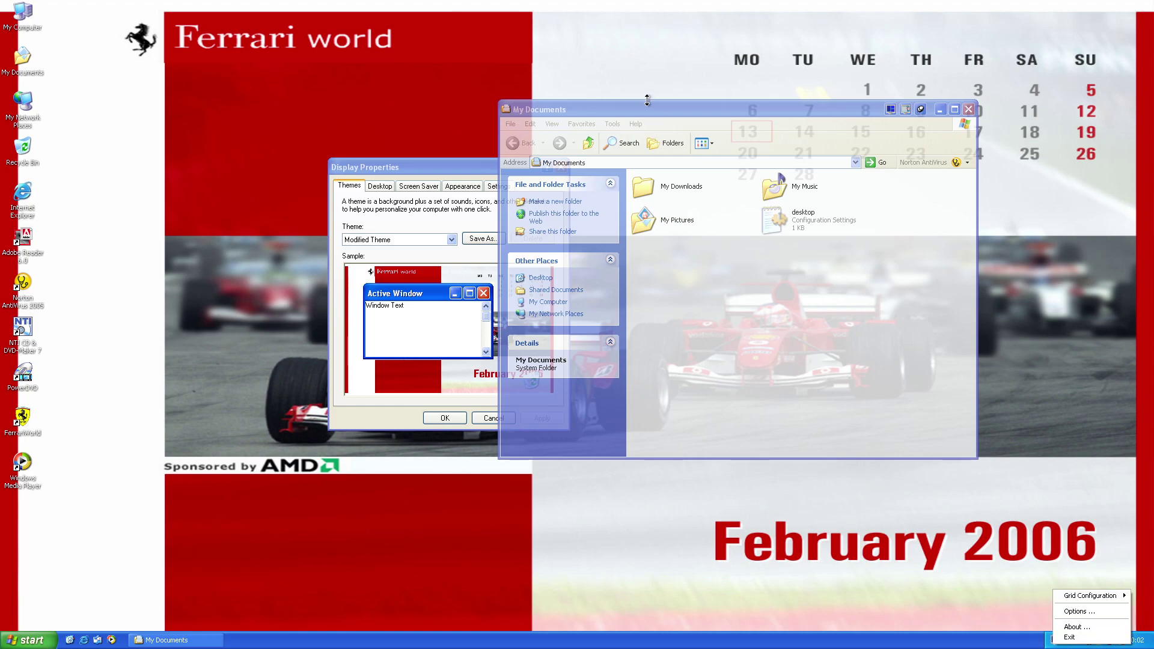
click(655, 109)
drag(654, 110, 479, 120)
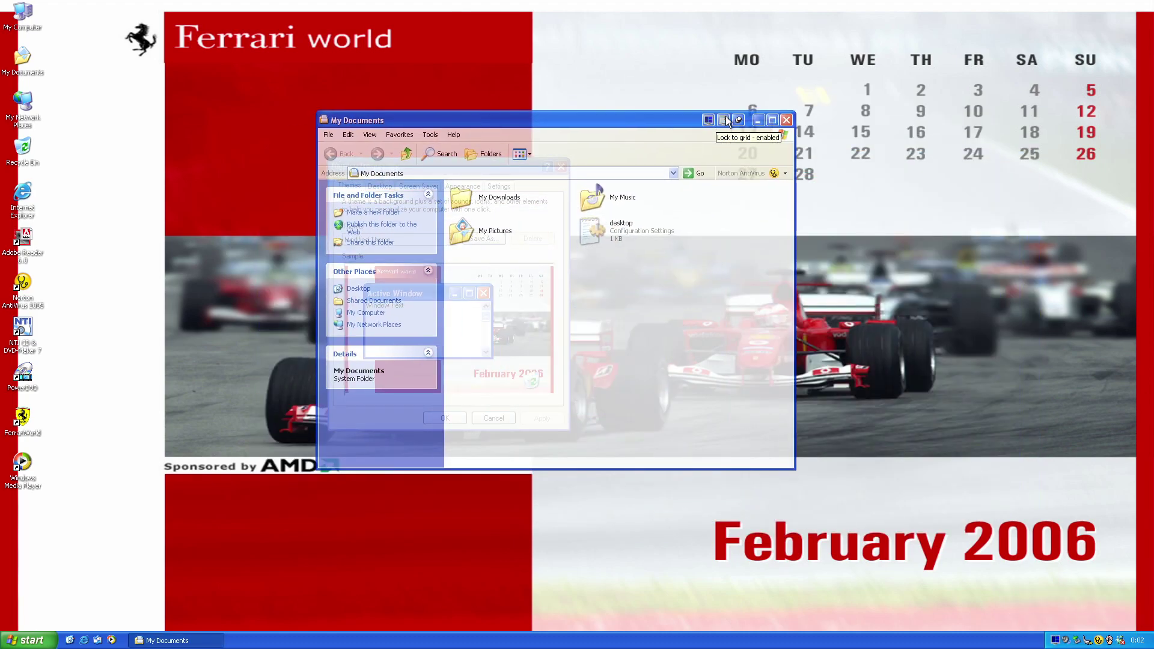
Choose the four-section grid layout in GridVista and try to place My Documents into section 1
click(1055, 643)
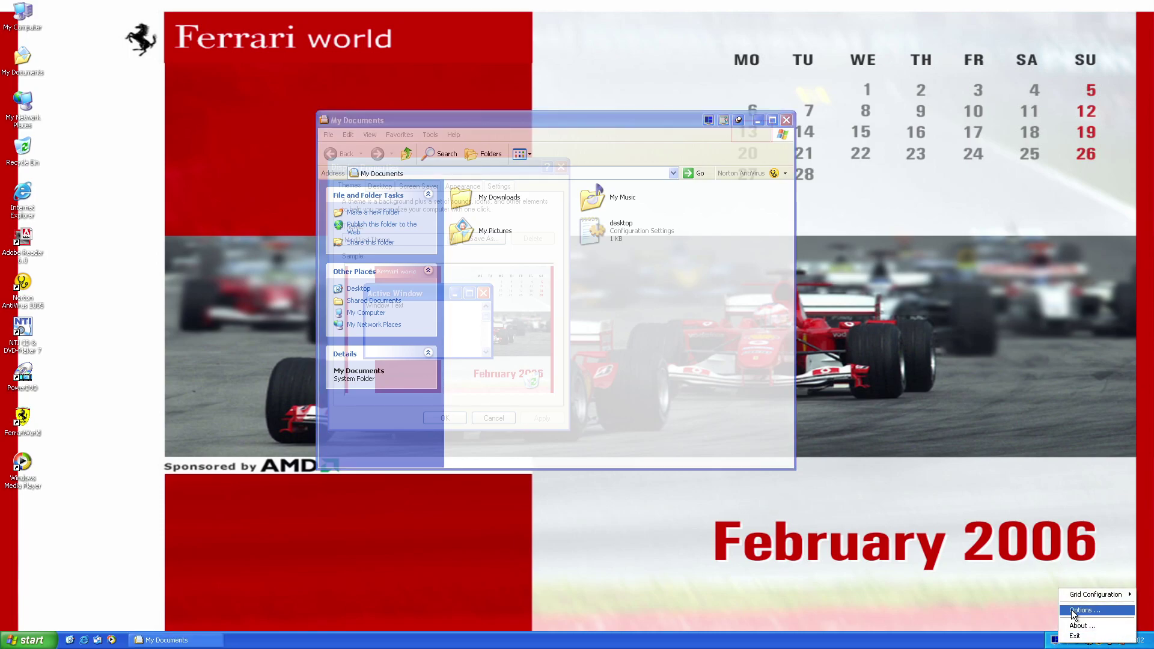
mouse_move(1035, 598)
click(1076, 636)
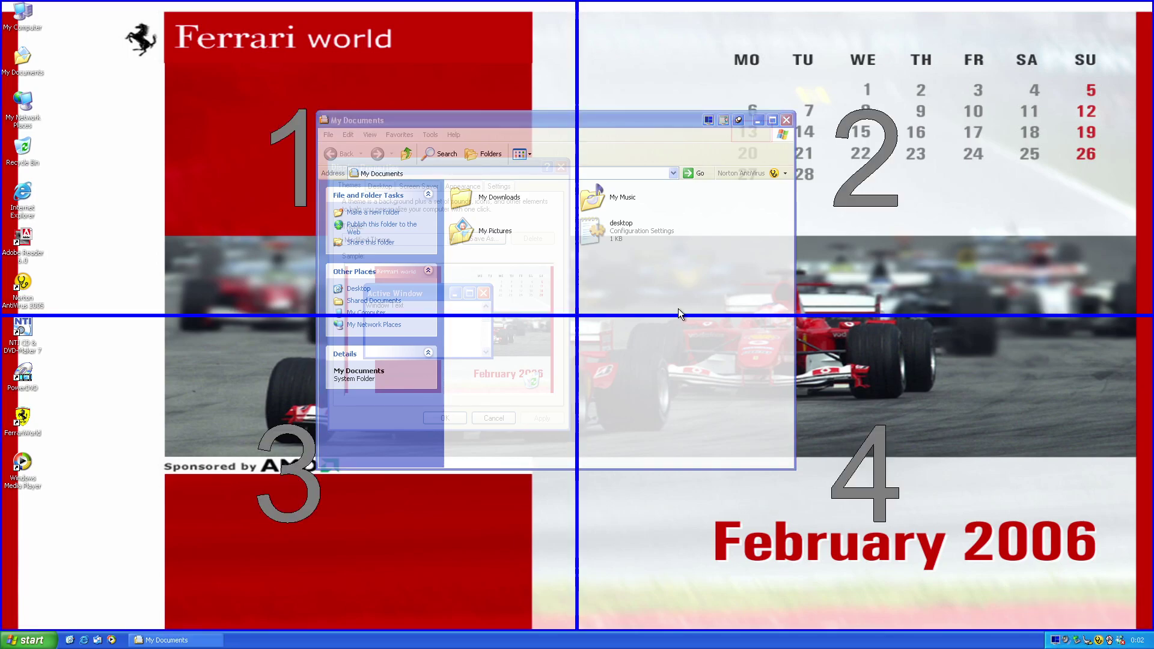
drag(504, 125, 233, 42)
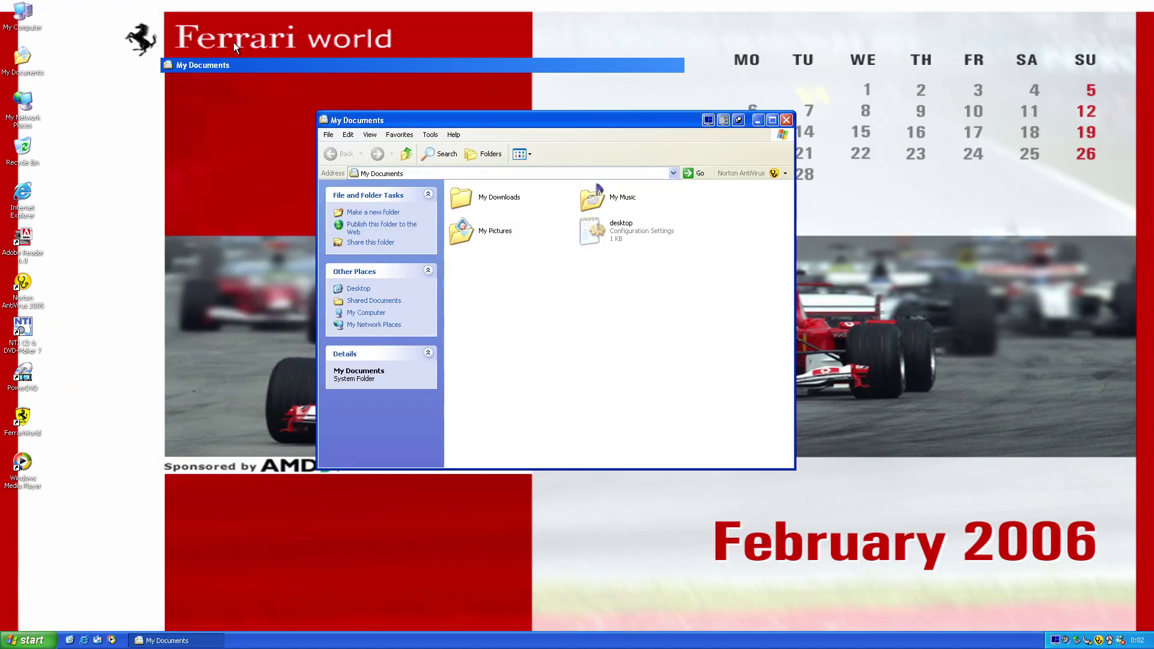
click(539, 10)
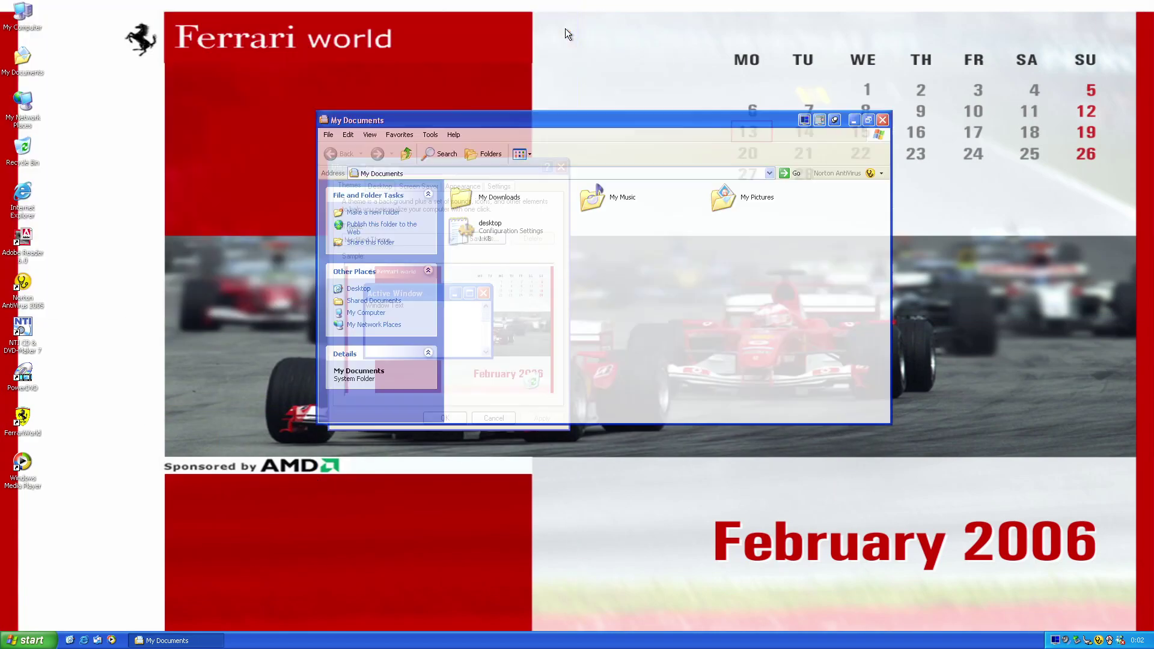
Exit Acer GridVista and dismiss the display properties without changes
click(1066, 642)
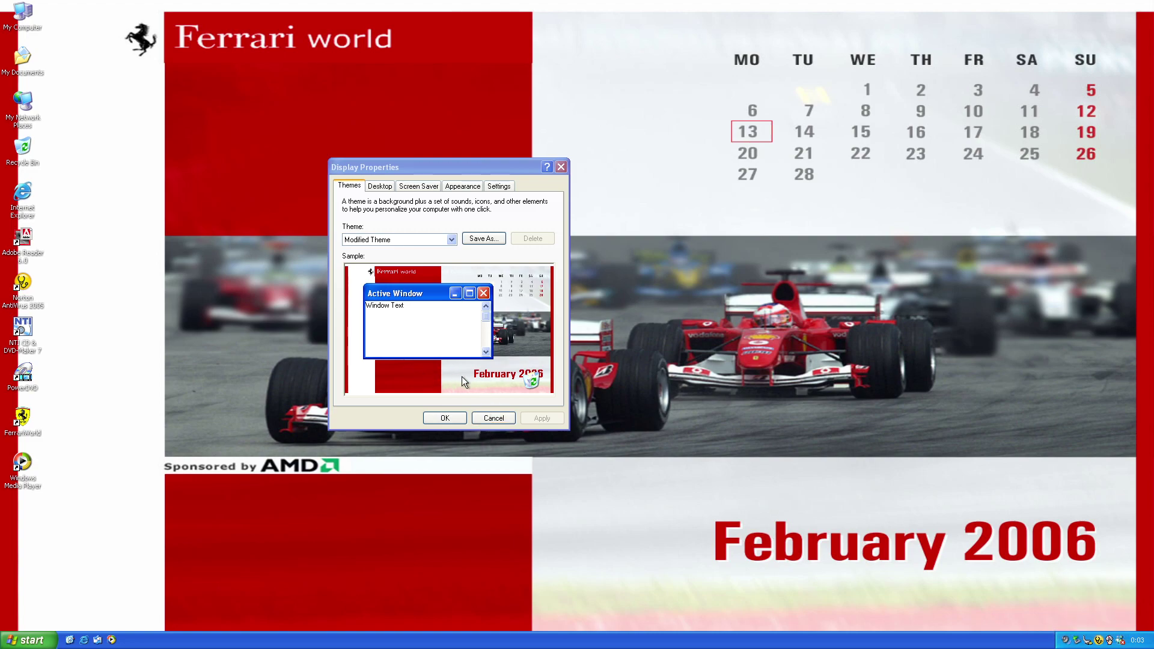
click(493, 421)
Open the Software folder within My Documents' My Downloads and launch all four installers in it at once
double_click(12, 63)
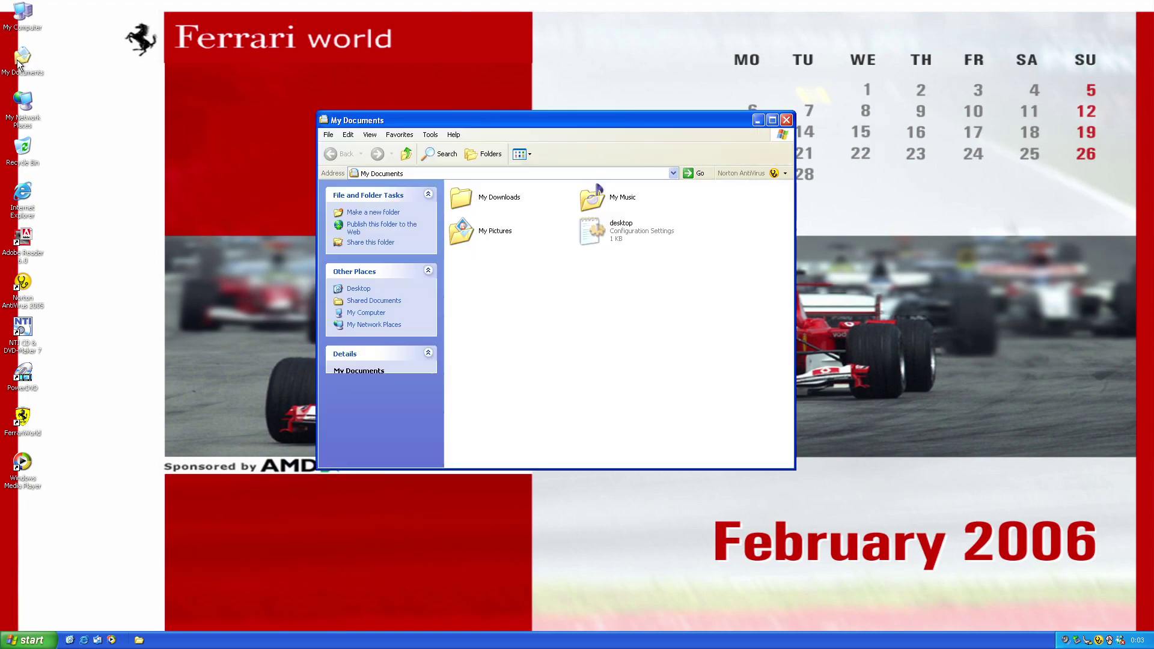
double_click(468, 197)
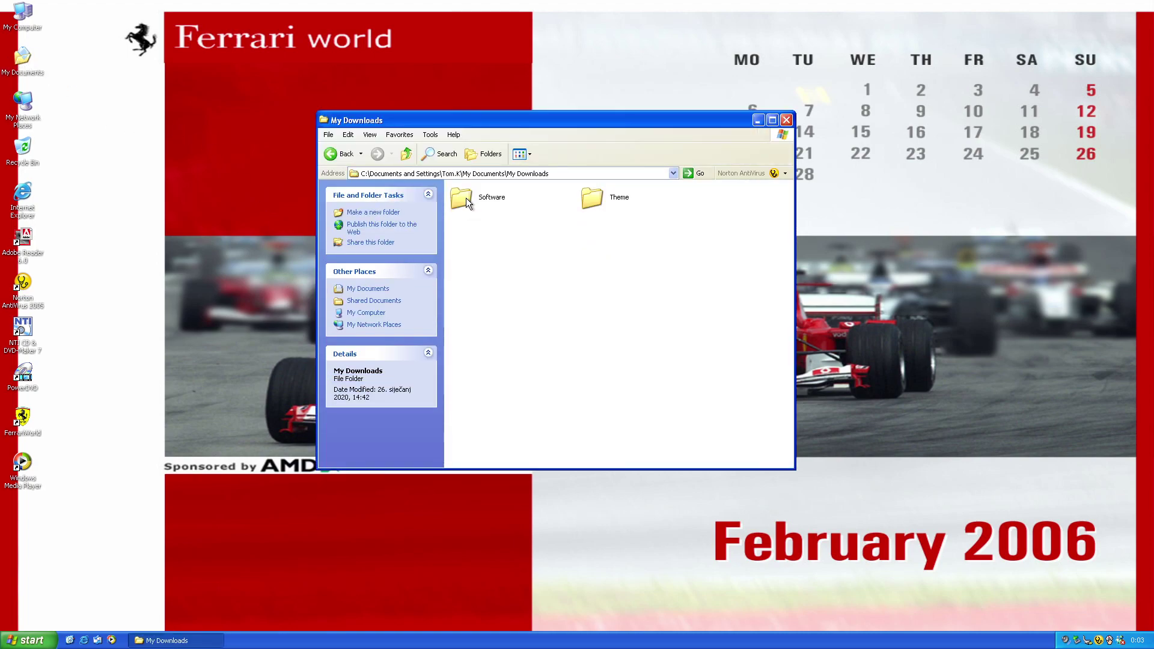
double_click(469, 198)
drag(614, 292, 525, 206)
key(ctrl+a)
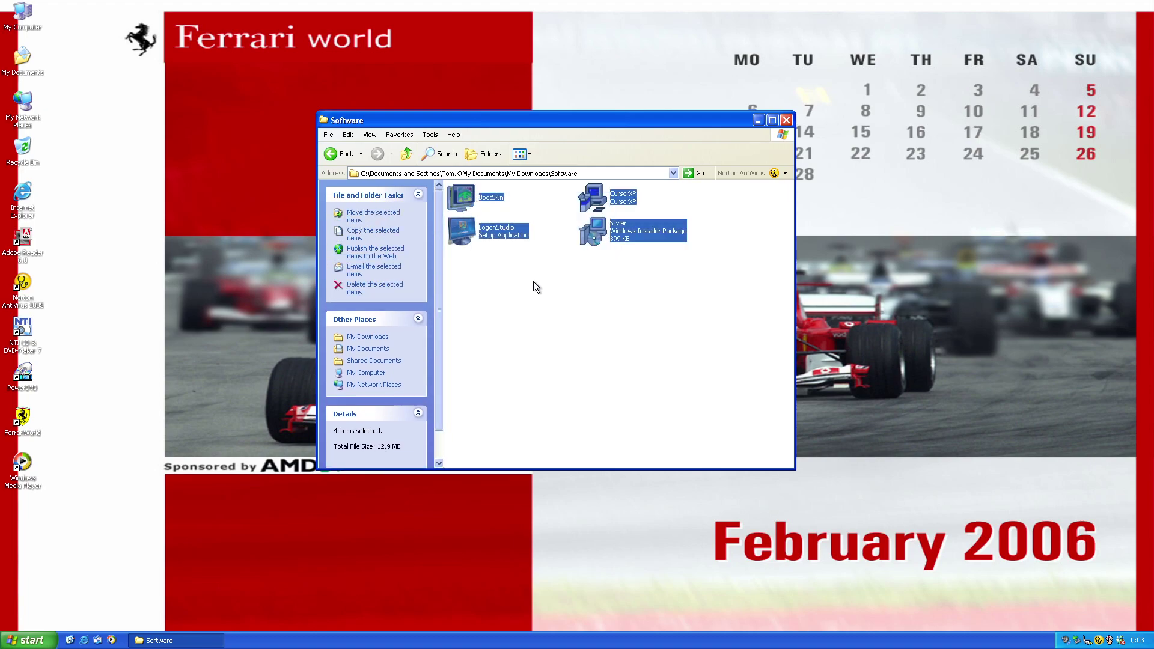
key(Return)
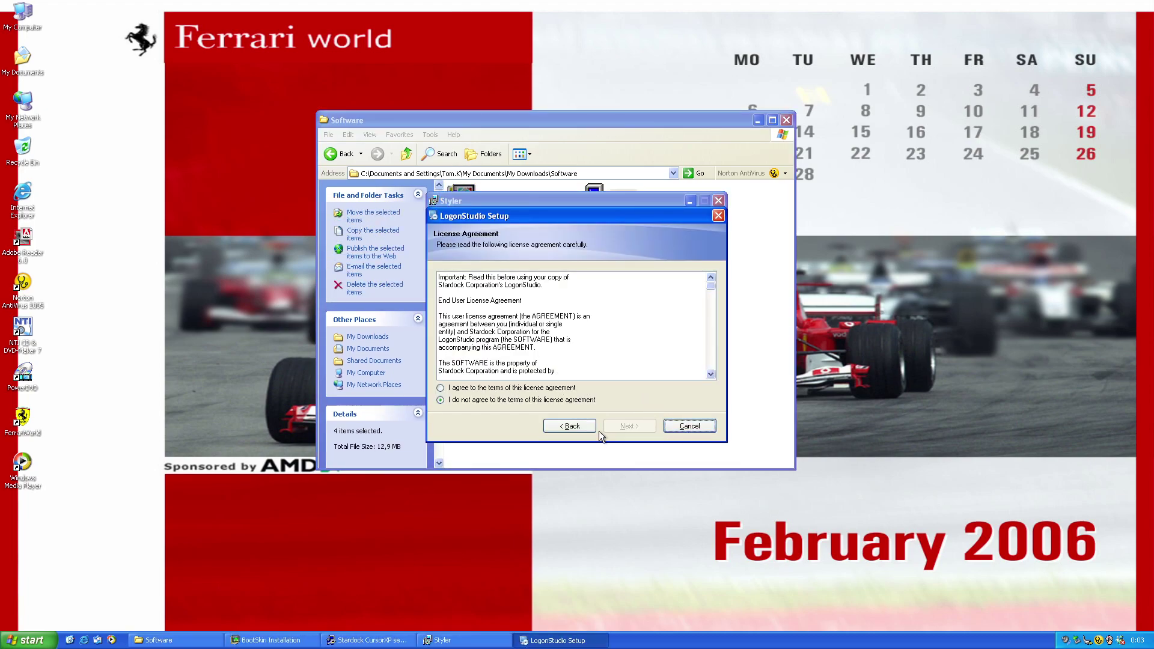
Accept the LogonStudio license to start its installation, and run through the Styler setup with its default options
click(532, 389)
click(629, 426)
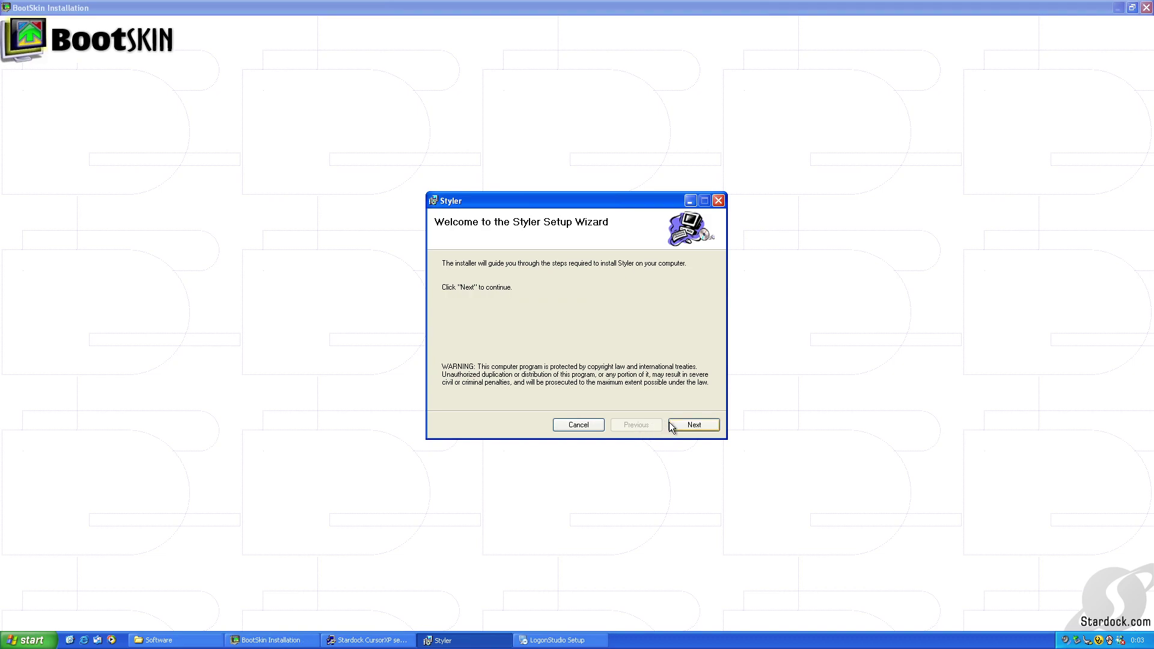
click(693, 425)
click(689, 426)
click(689, 428)
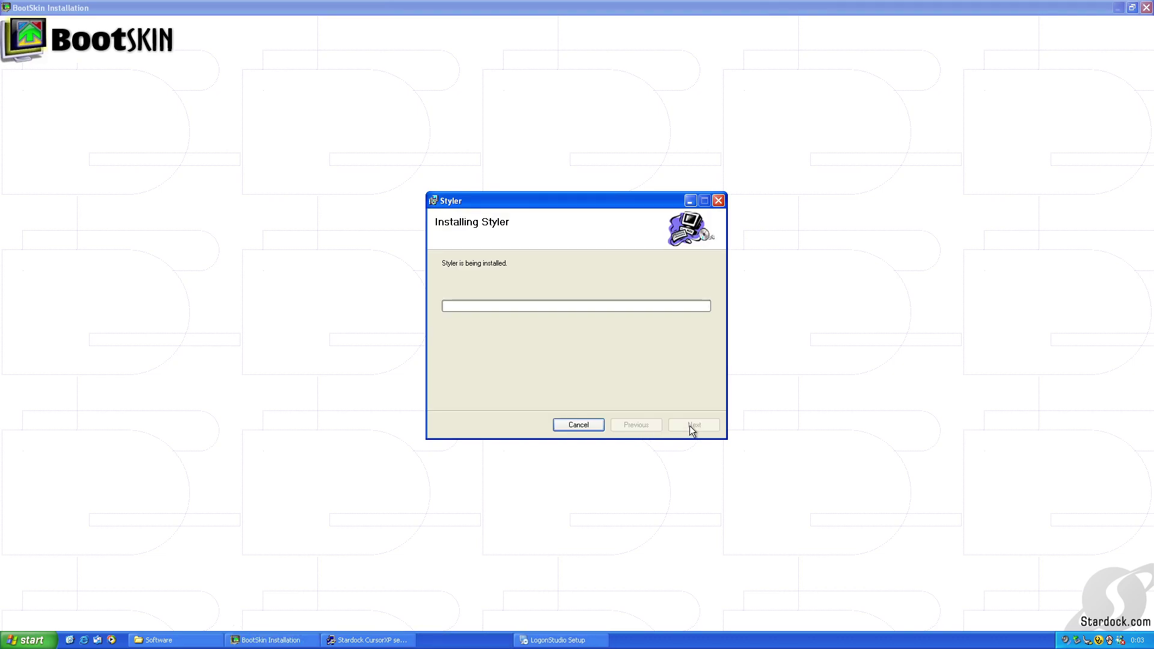
click(681, 428)
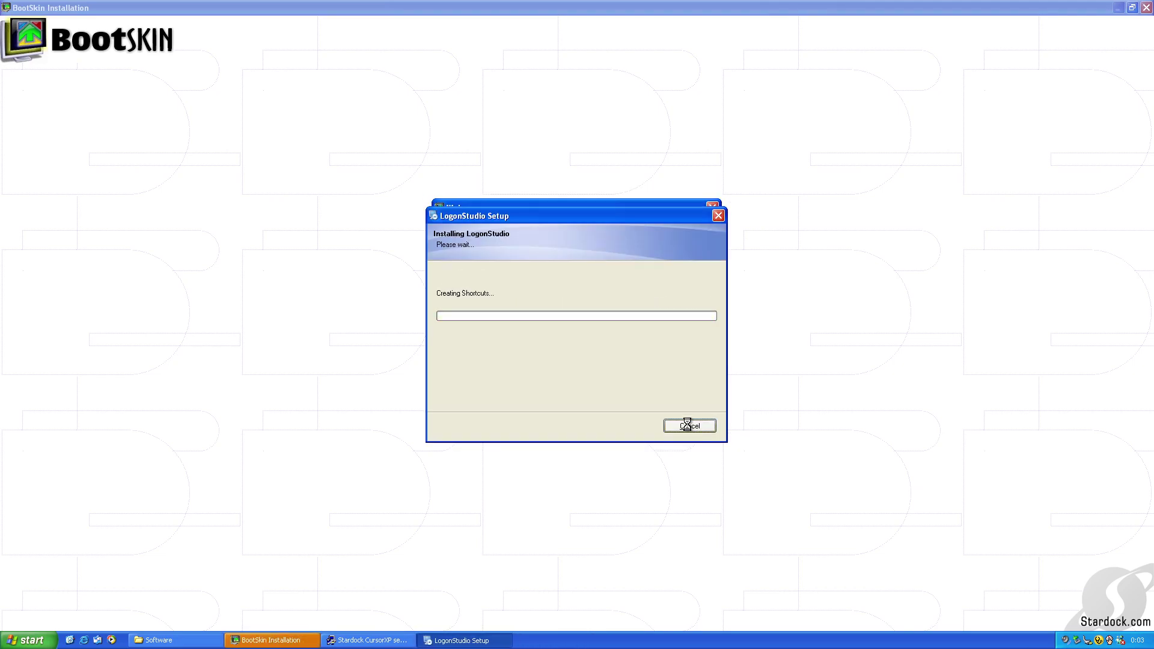
Install CursorXP to C:\Program Files\CursorXP and complete the BootSkin installation
click(593, 369)
click(626, 409)
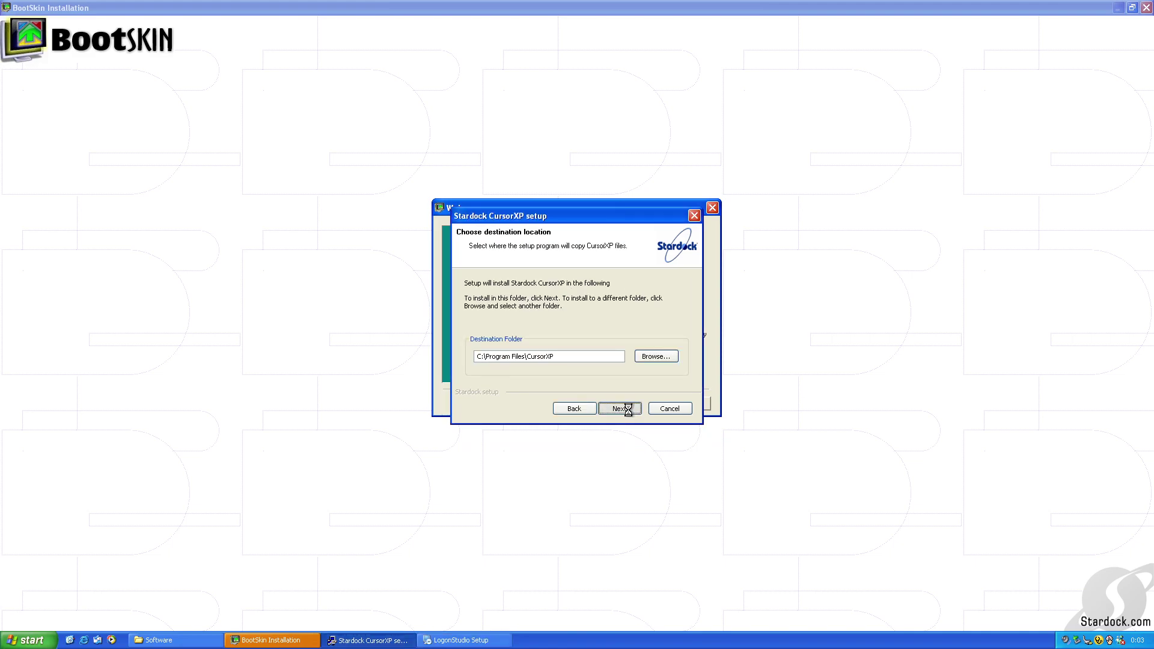
key(Return)
click(629, 403)
click(636, 404)
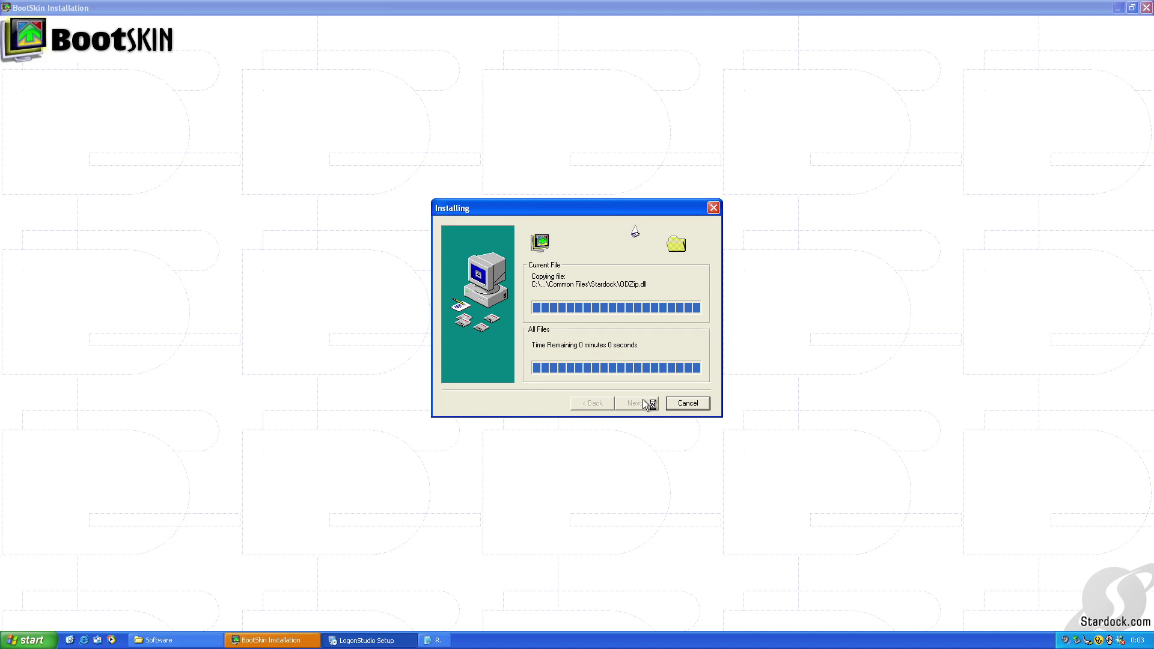
click(632, 404)
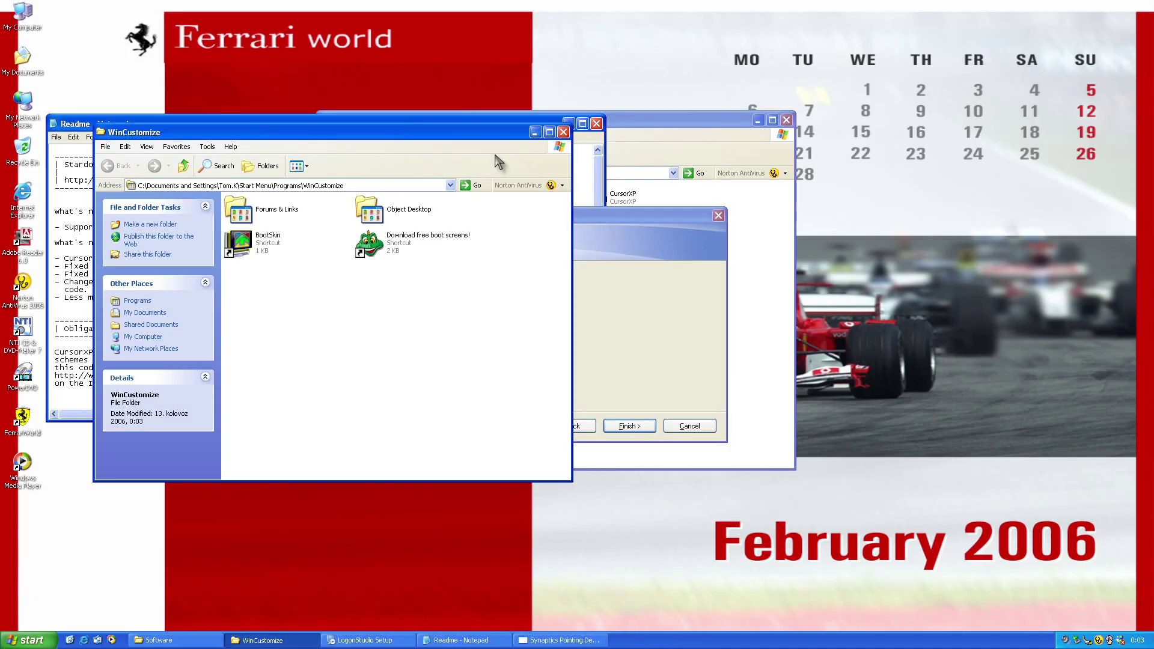
Close the WinCustomize folder and finish the LogonStudio setup with Launch LogonStudio enabled
click(564, 131)
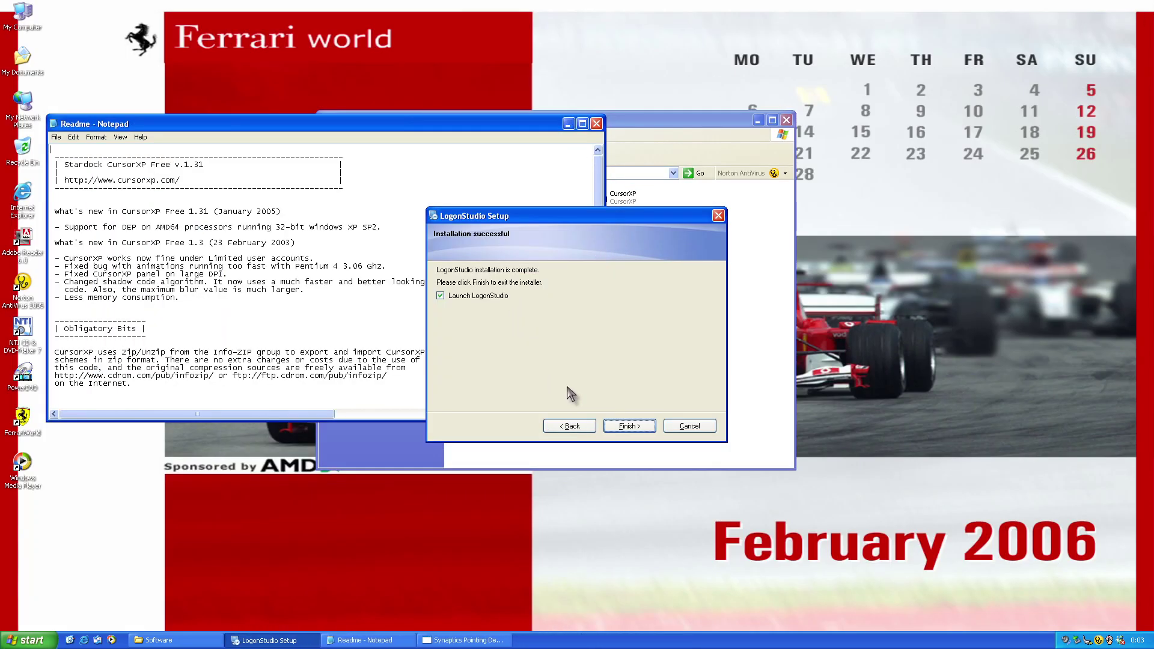
click(629, 426)
click(581, 353)
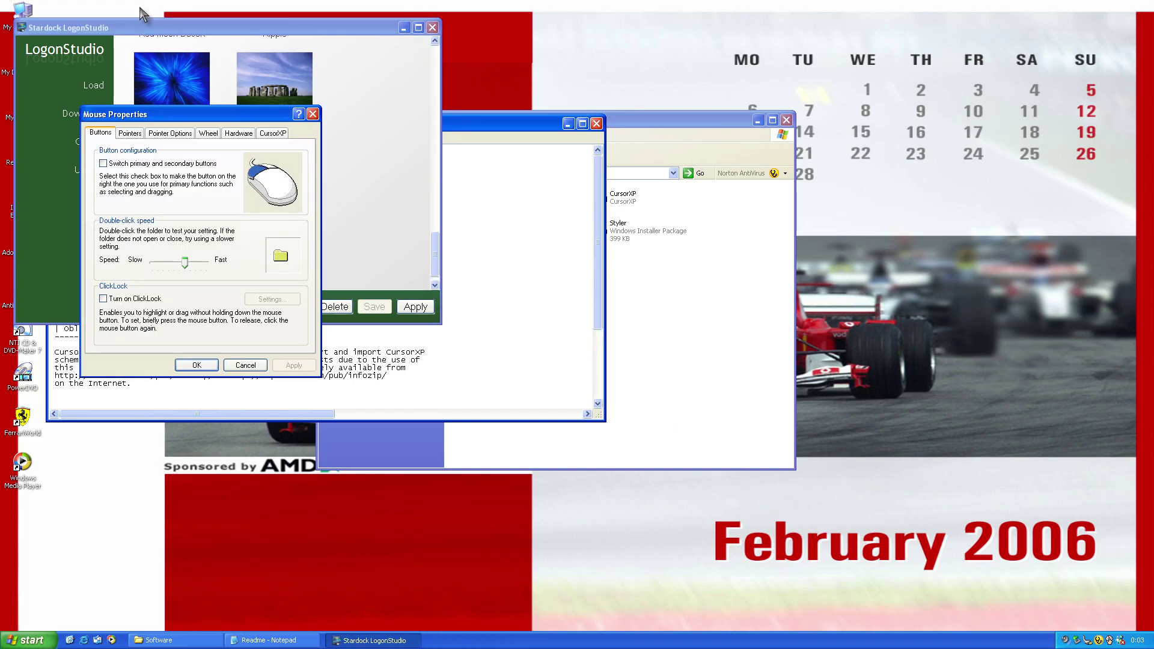
Apply the K.01 CursorXP theme in the mouse properties and accept the dialog
click(272, 132)
click(150, 166)
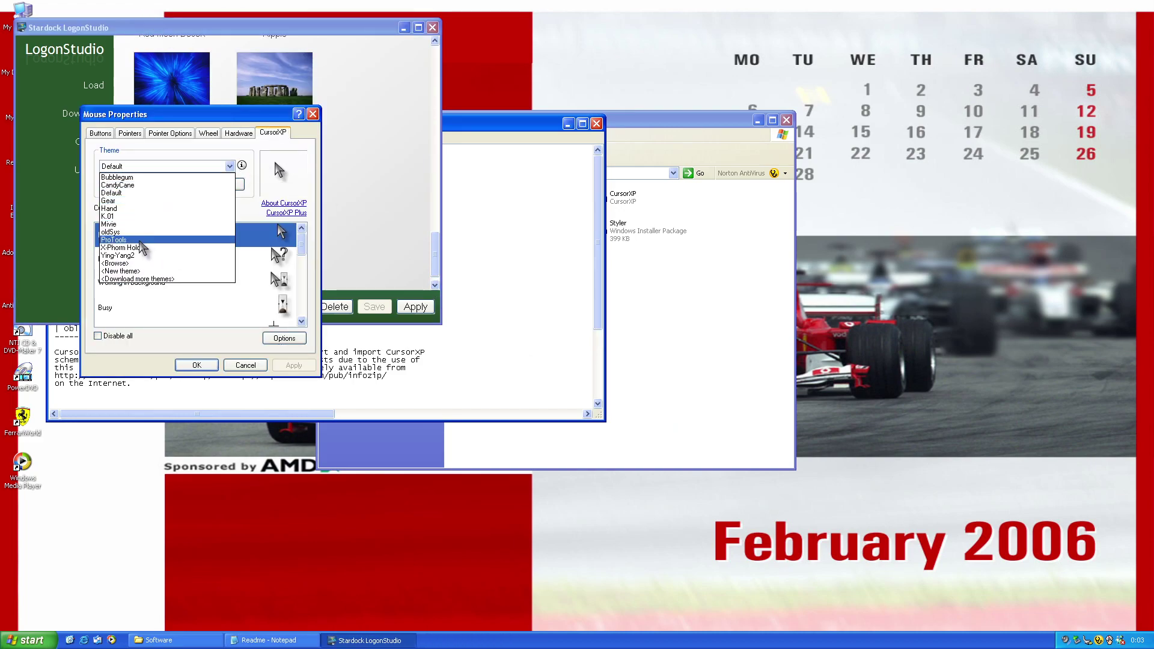
click(127, 216)
click(295, 365)
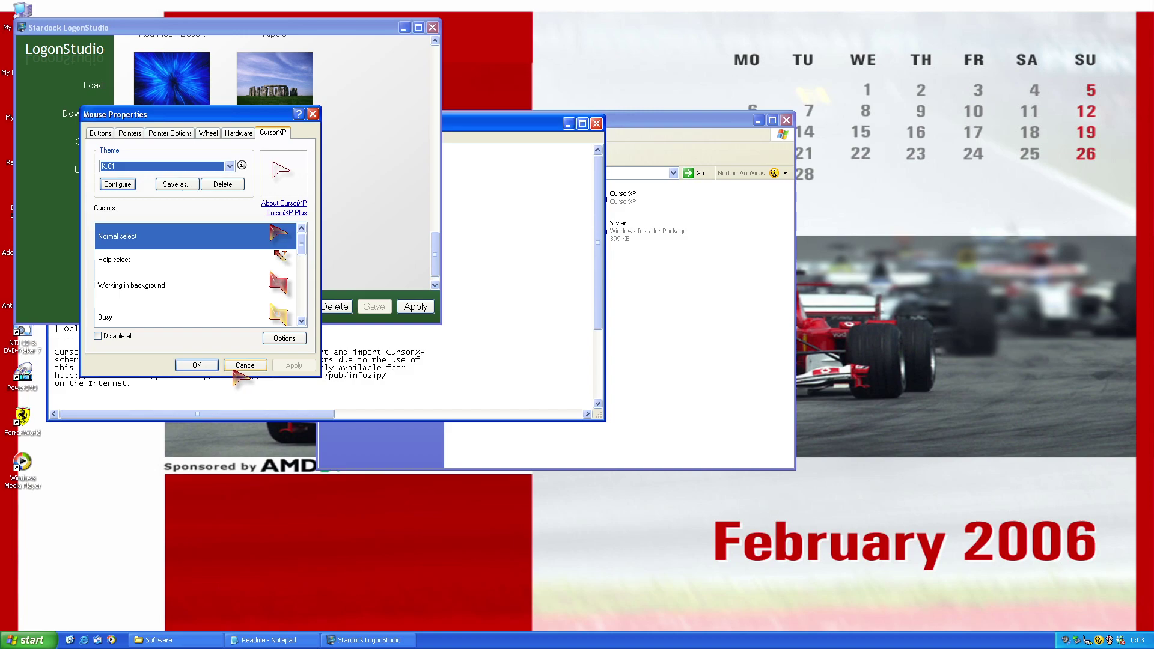
click(196, 366)
Return to the Software folder window and go from there to the Theme folder in My Downloads
click(761, 296)
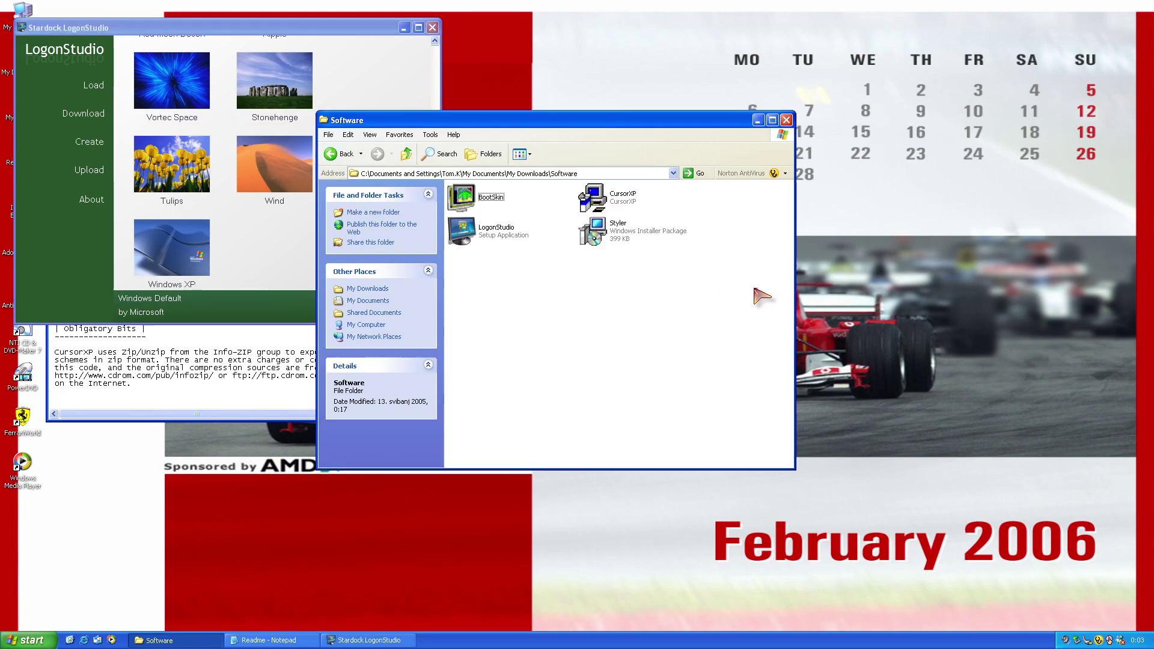
click(407, 154)
double_click(586, 204)
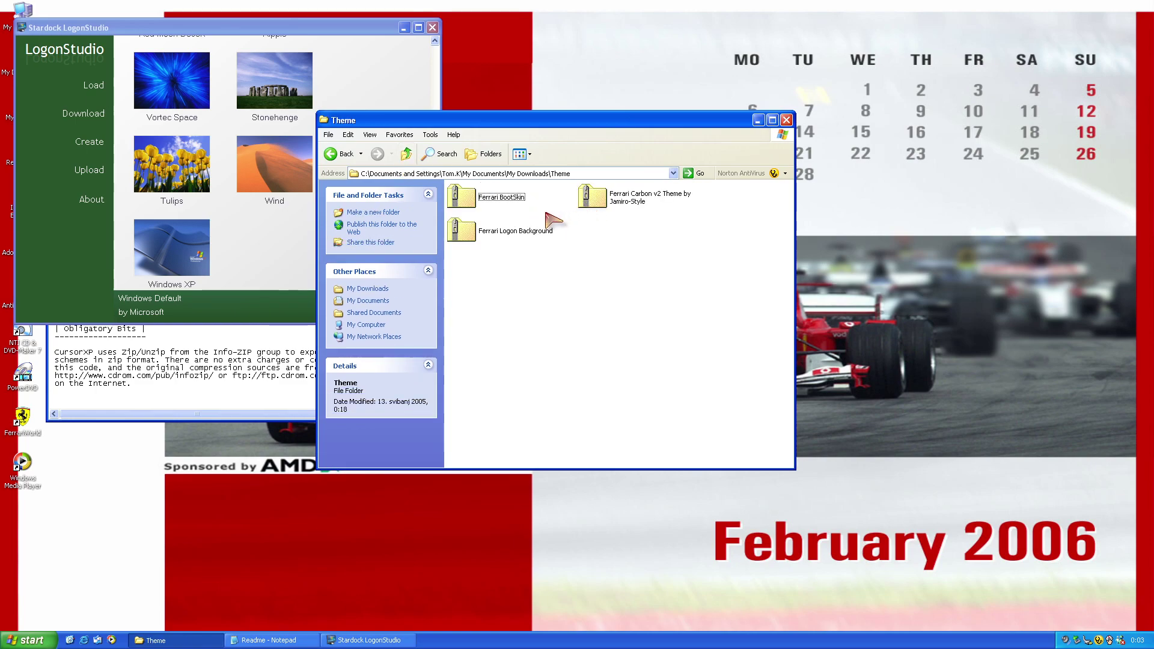
Extract the Ferrari Logon Background archive to its default folder and show the extracted files
double_click(481, 235)
click(367, 212)
click(248, 304)
click(249, 303)
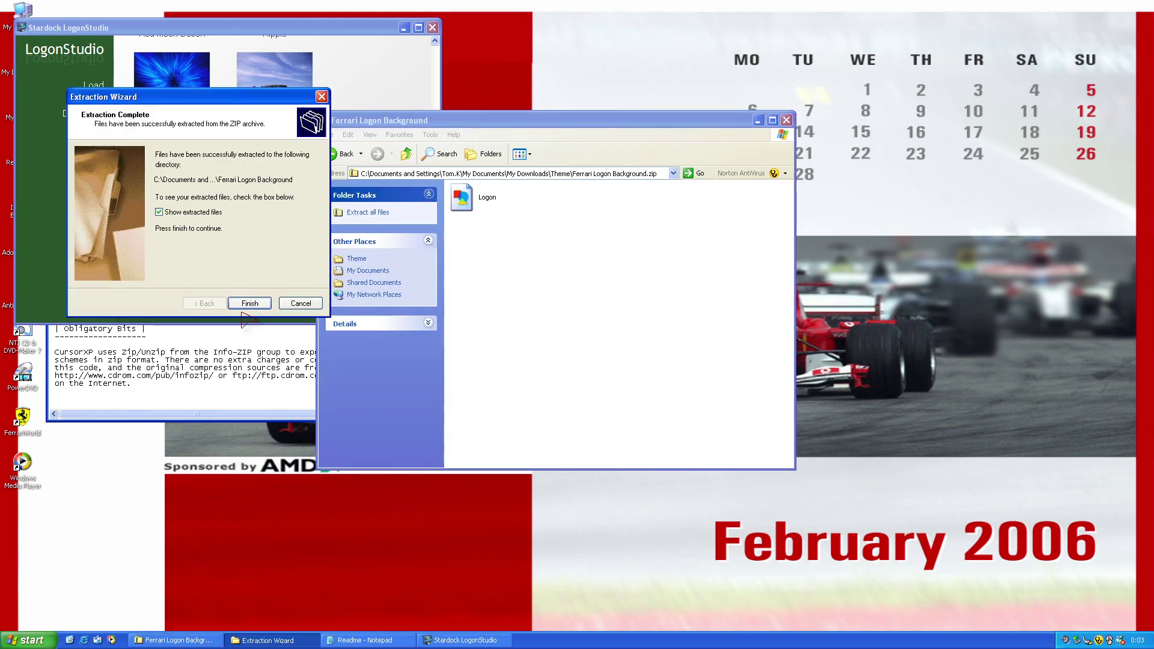
click(248, 303)
Create a LogonStudio logon screen named Logon from the extracted Ferrari Logon Background picture, save it and apply it
click(297, 84)
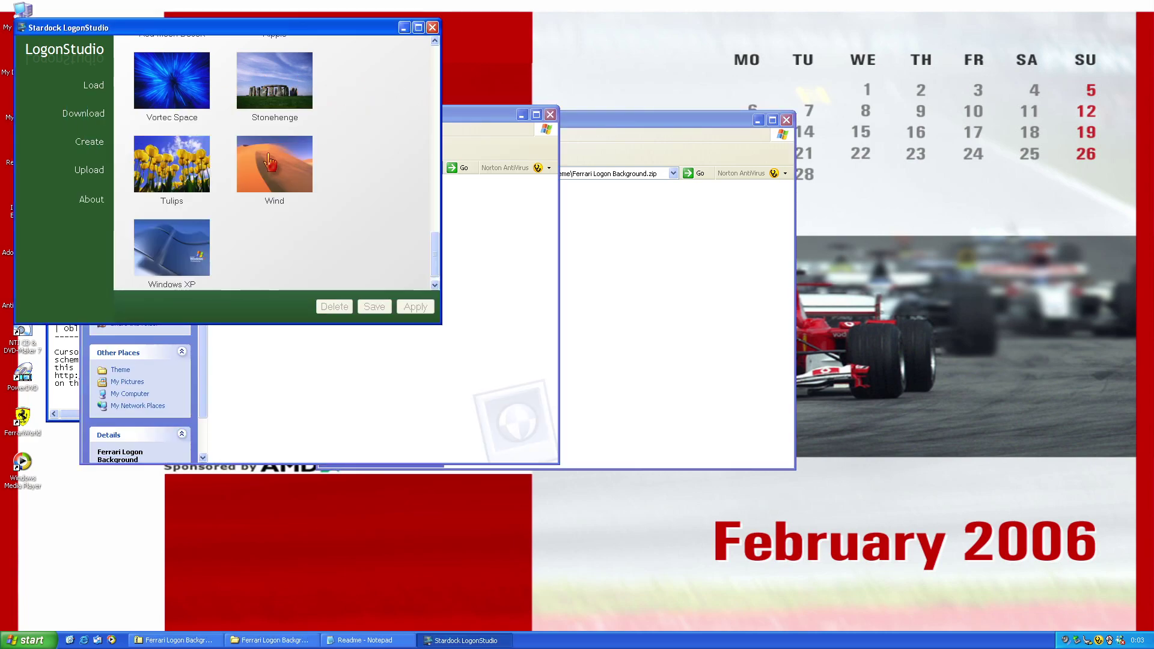
click(68, 145)
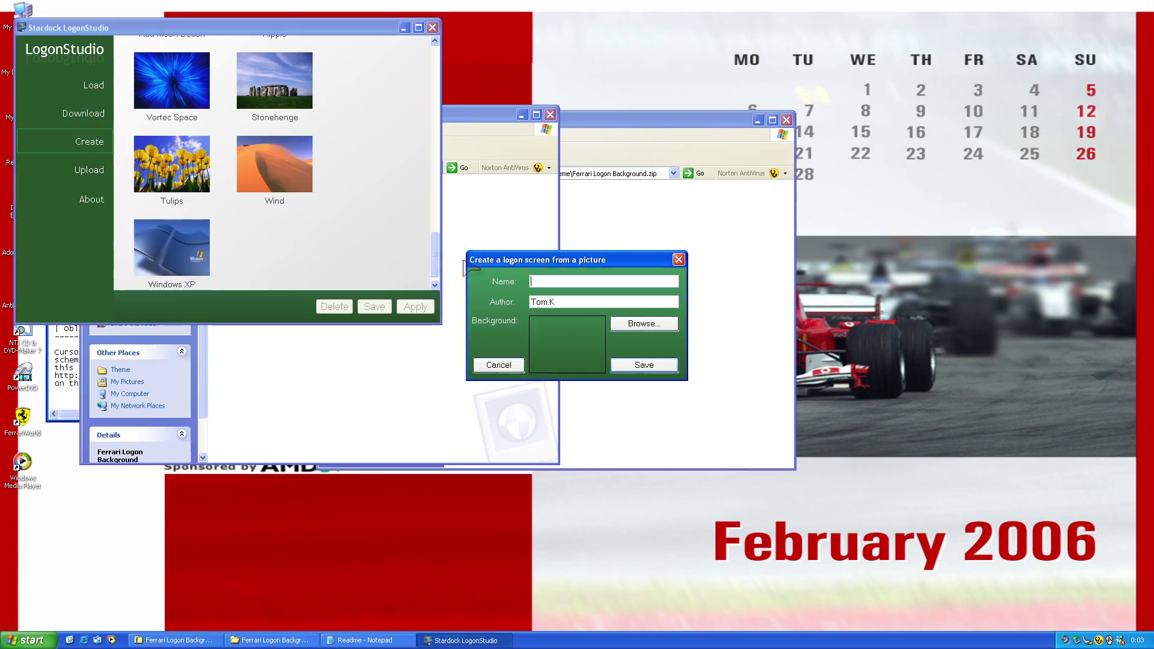
click(640, 322)
double_click(484, 172)
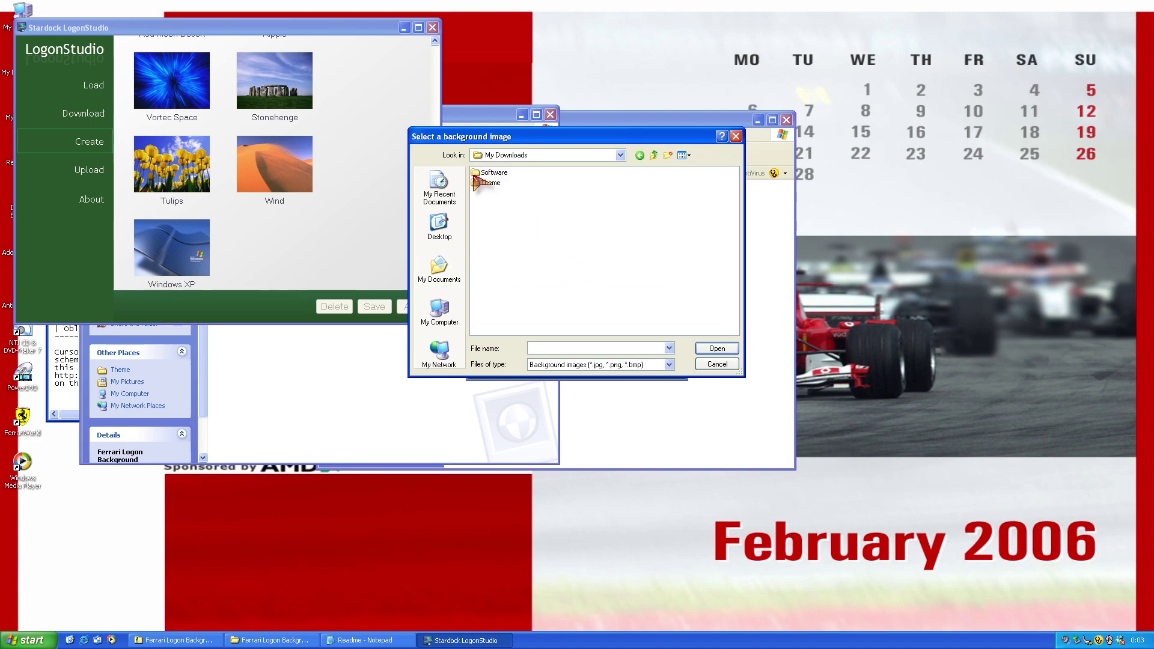
click(492, 184)
double_click(492, 183)
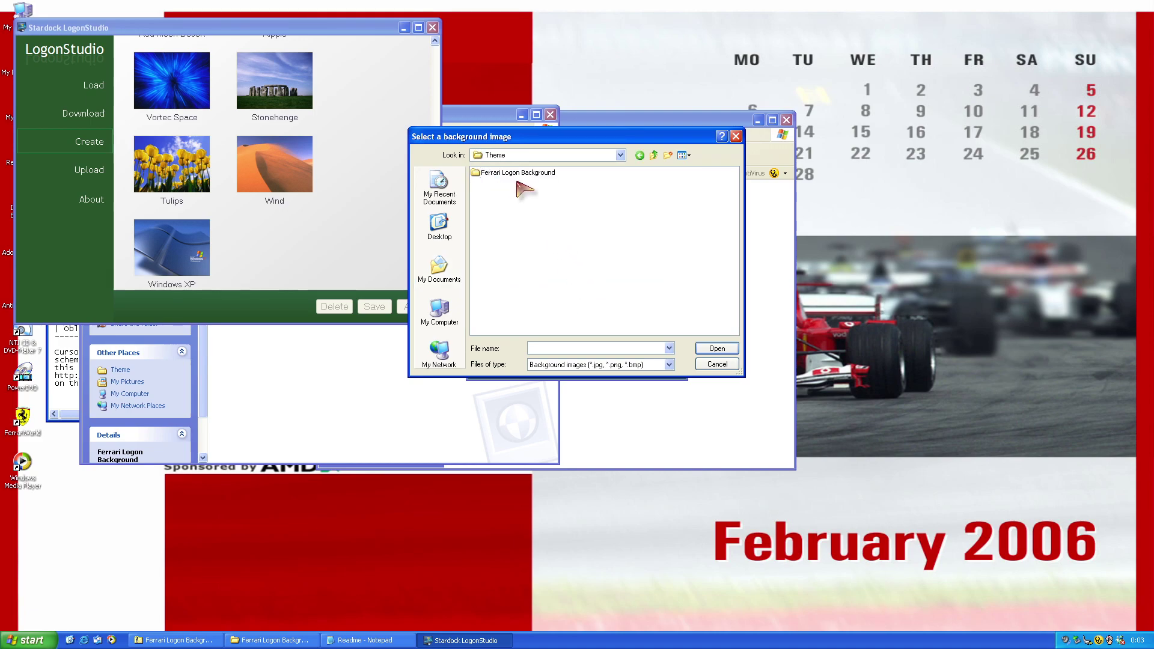
double_click(546, 174)
double_click(485, 174)
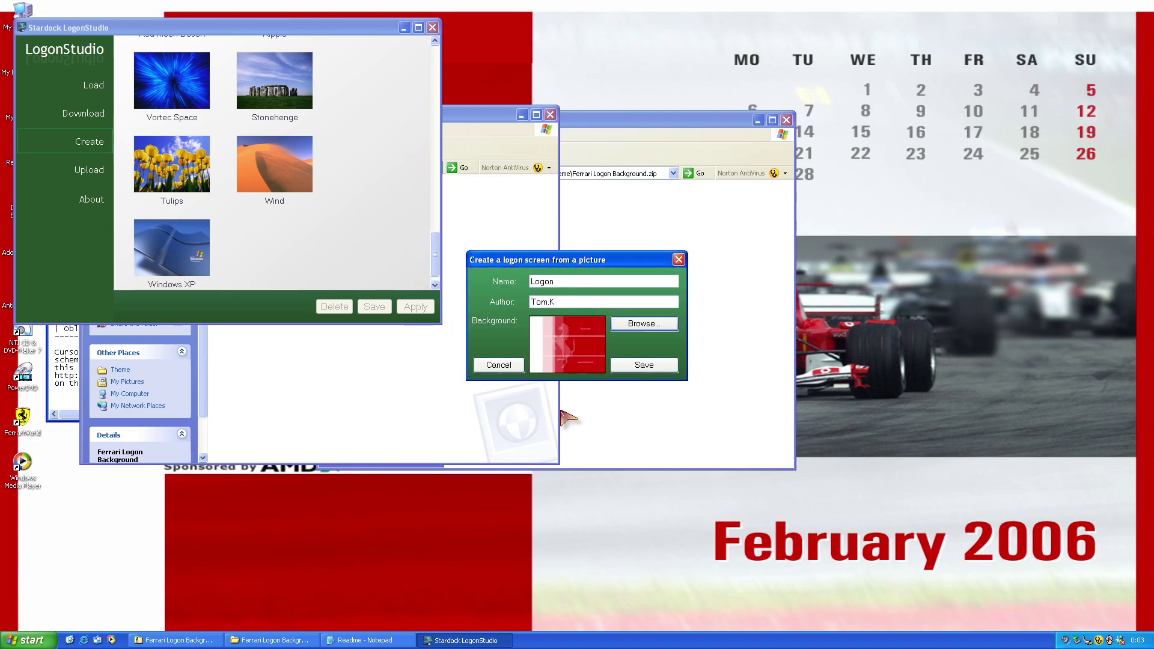
click(639, 367)
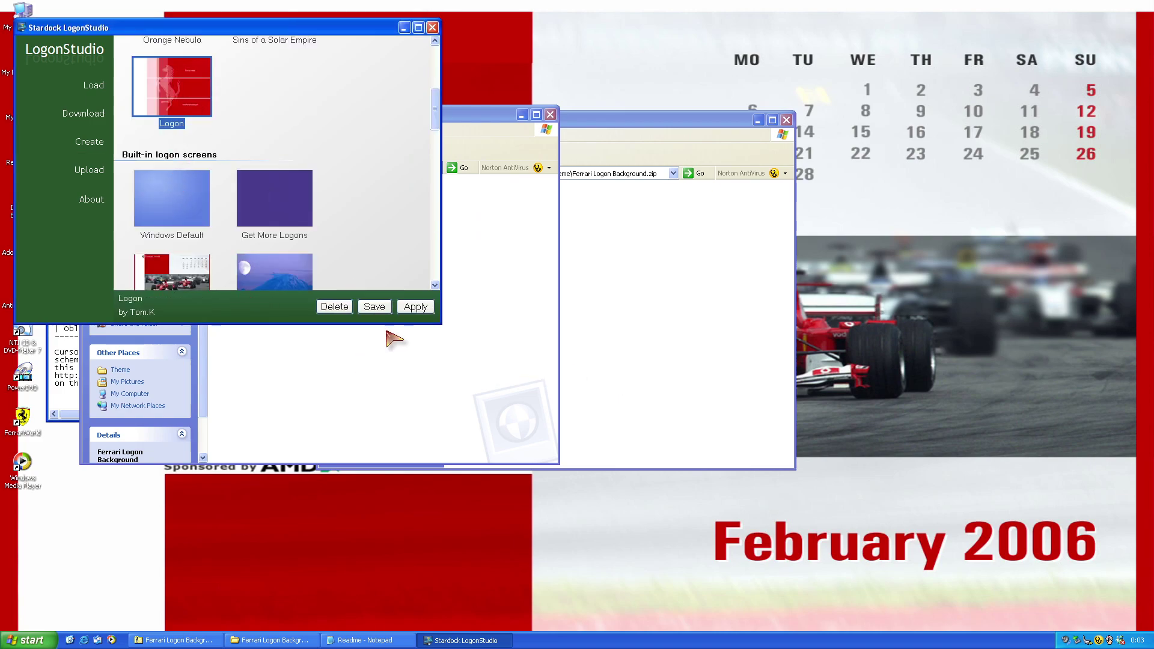
click(415, 306)
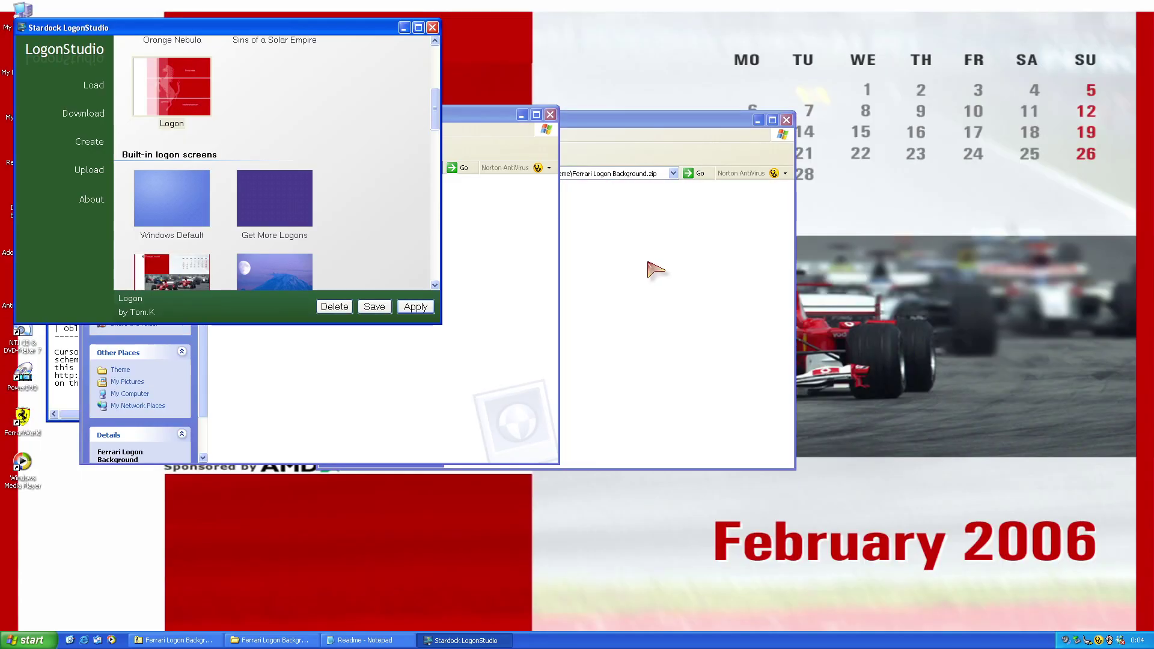
Close LogonStudio, both Ferrari Logon Background windows and the CursorXP readme
click(432, 27)
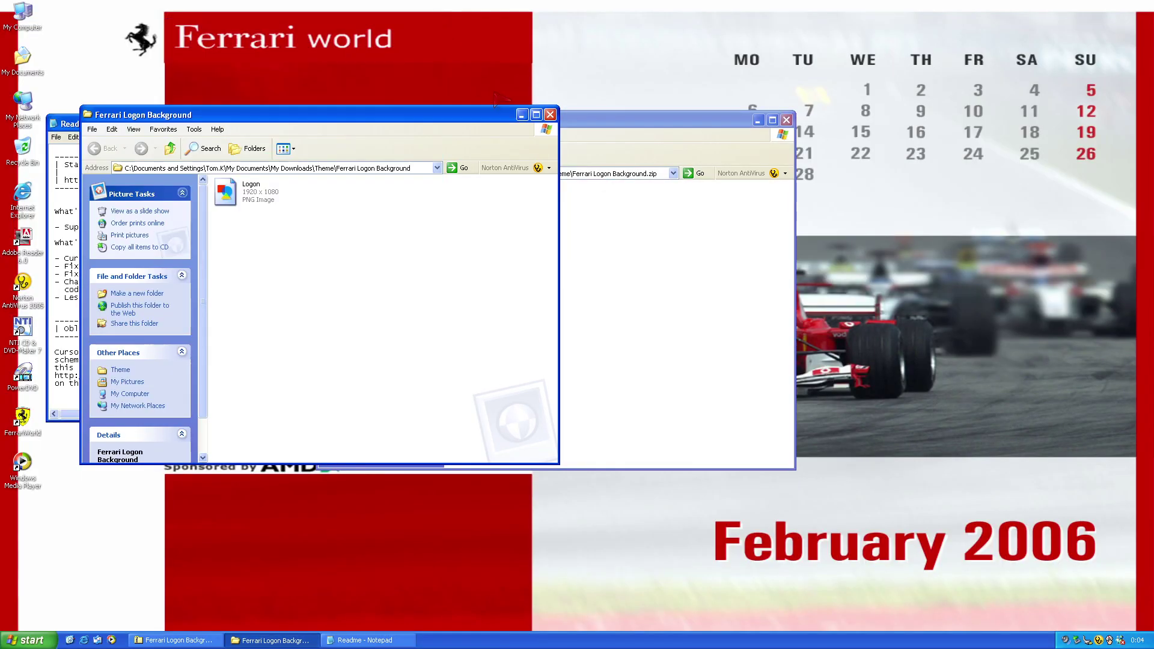
click(550, 114)
drag(797, 126, 795, 126)
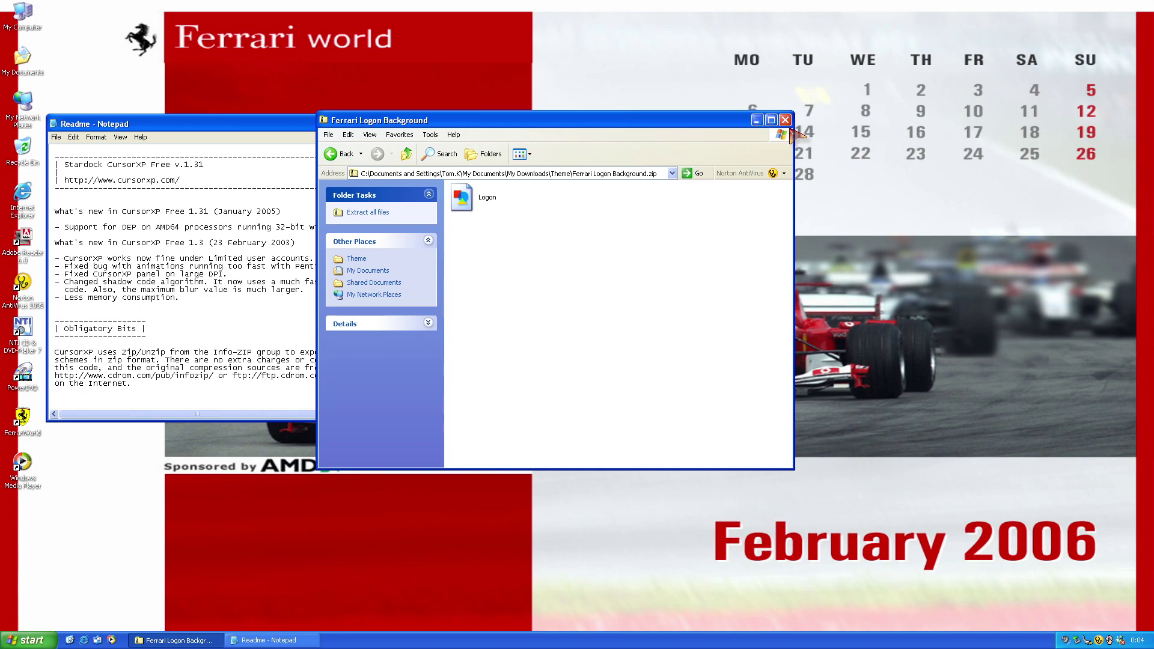
click(786, 120)
click(598, 123)
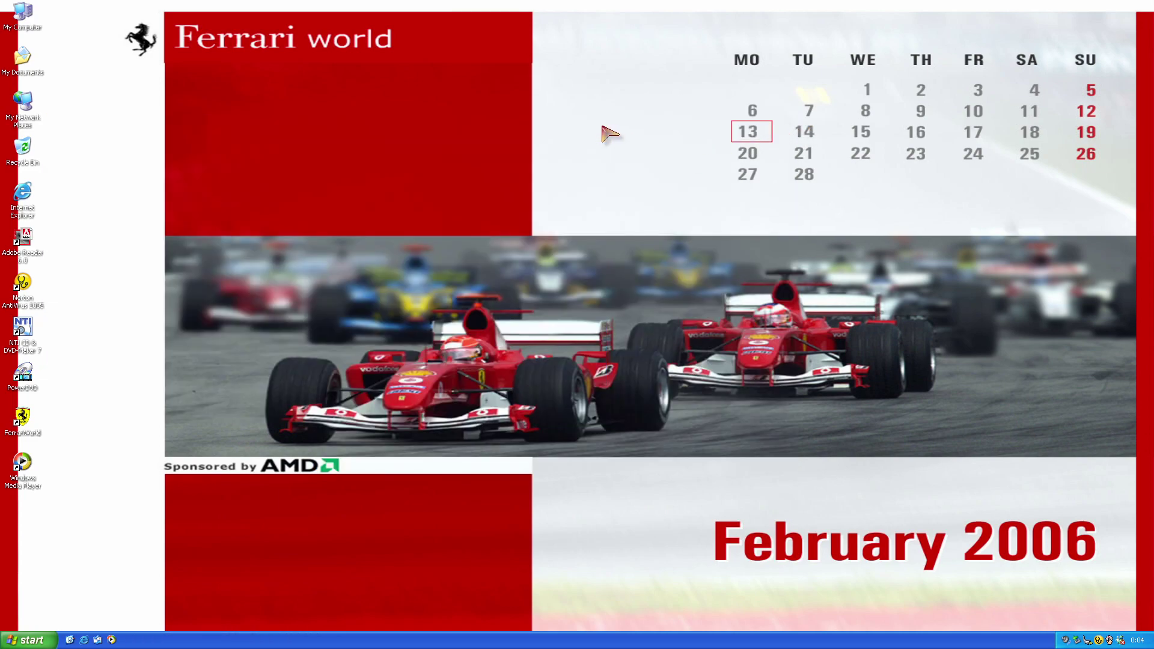
click(29, 641)
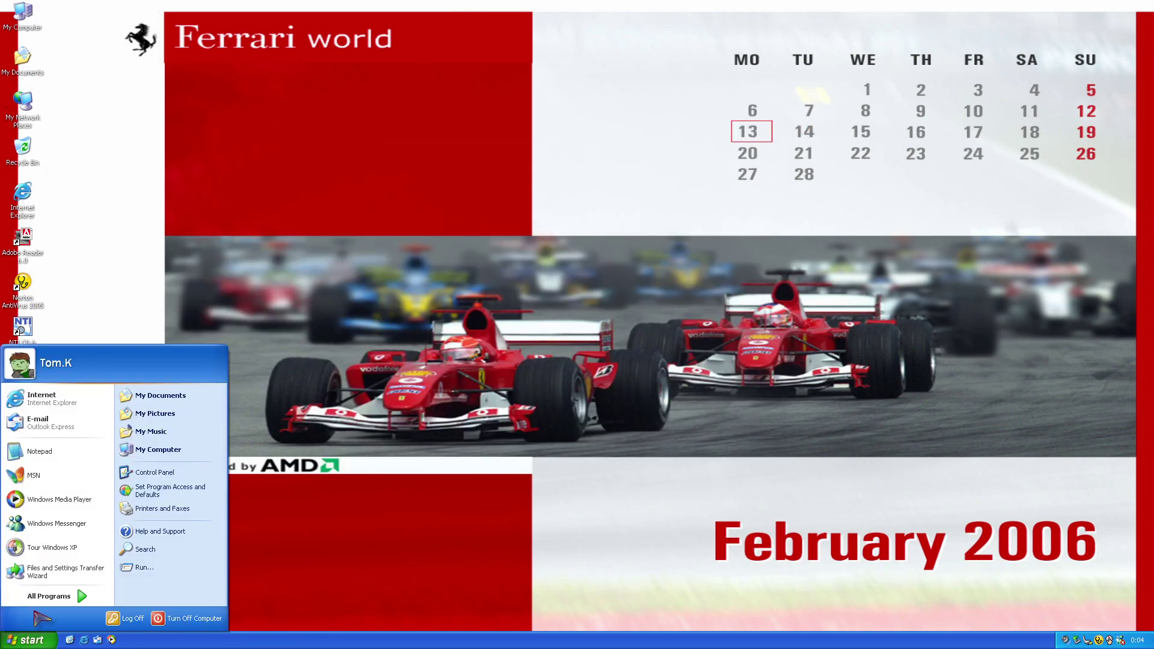
mouse_move(35, 599)
mouse_move(159, 597)
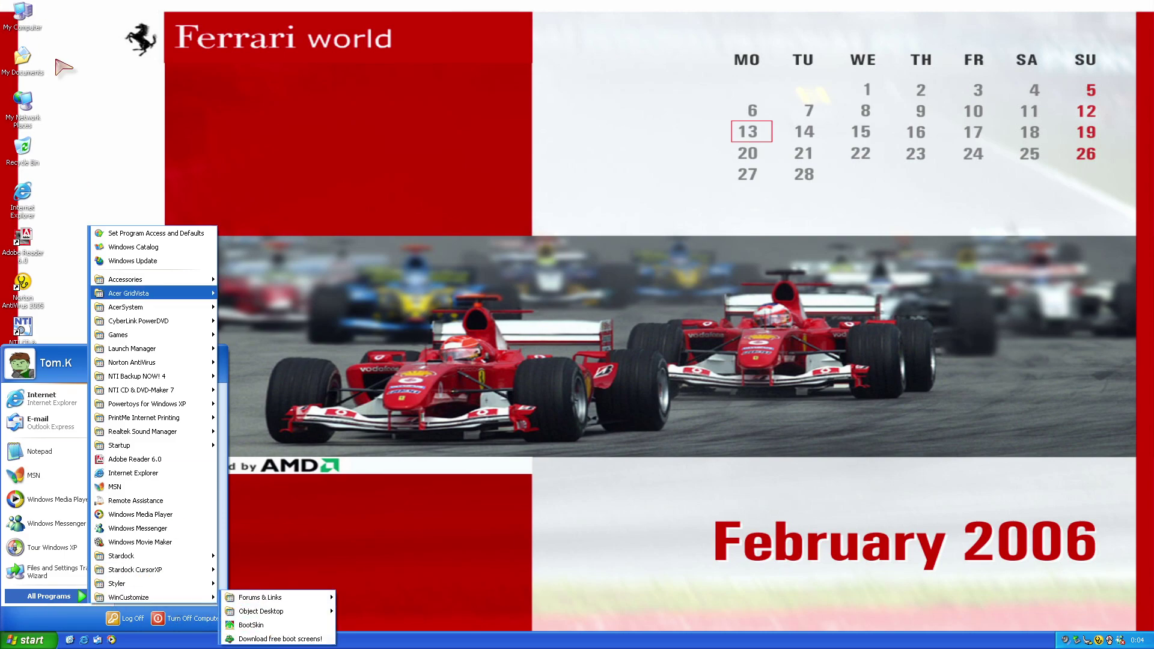
key(super)
Open the Ferrari BootSkin archive in the Theme folder of My Downloads
double_click(22, 57)
double_click(478, 204)
double_click(589, 205)
double_click(593, 200)
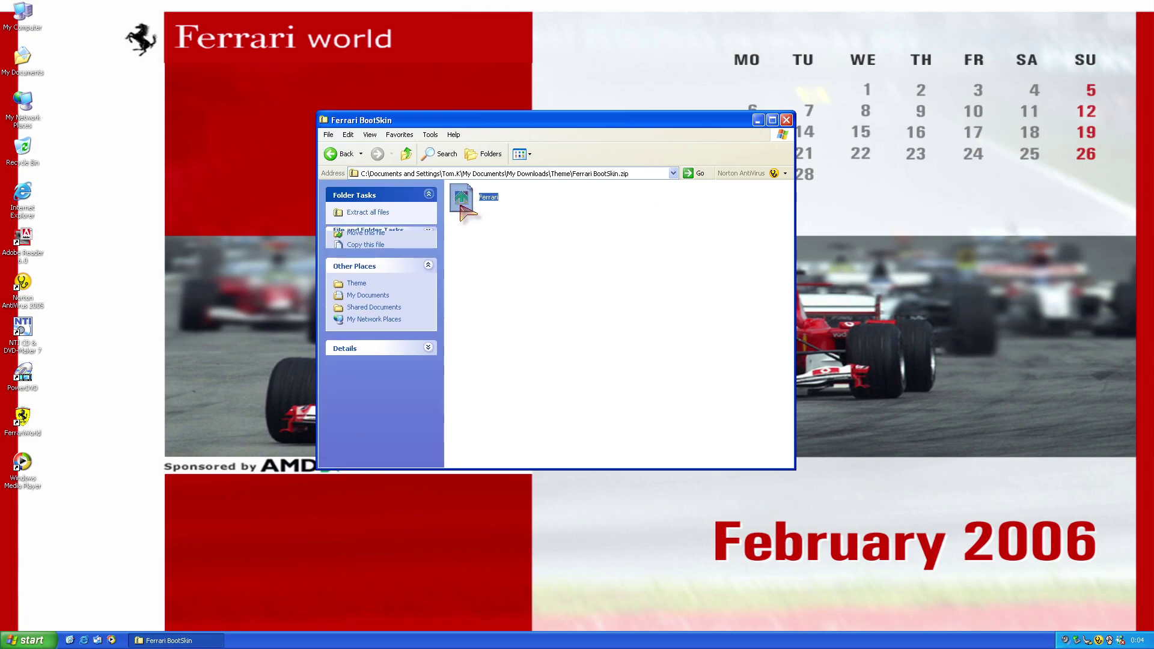
Load the archive's Ferrari boot screen into BootSkin and apply it as the active boot screen
double_click(462, 199)
click(671, 433)
click(577, 357)
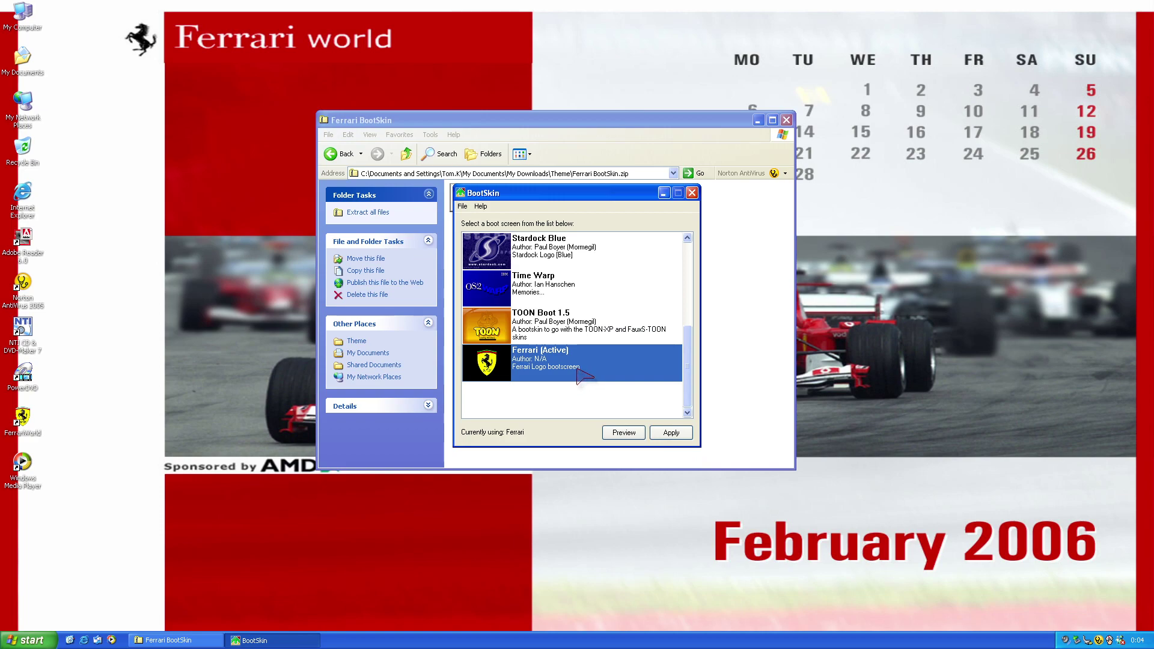
Preview the Ferrari boot screen and close BootSkin
click(617, 433)
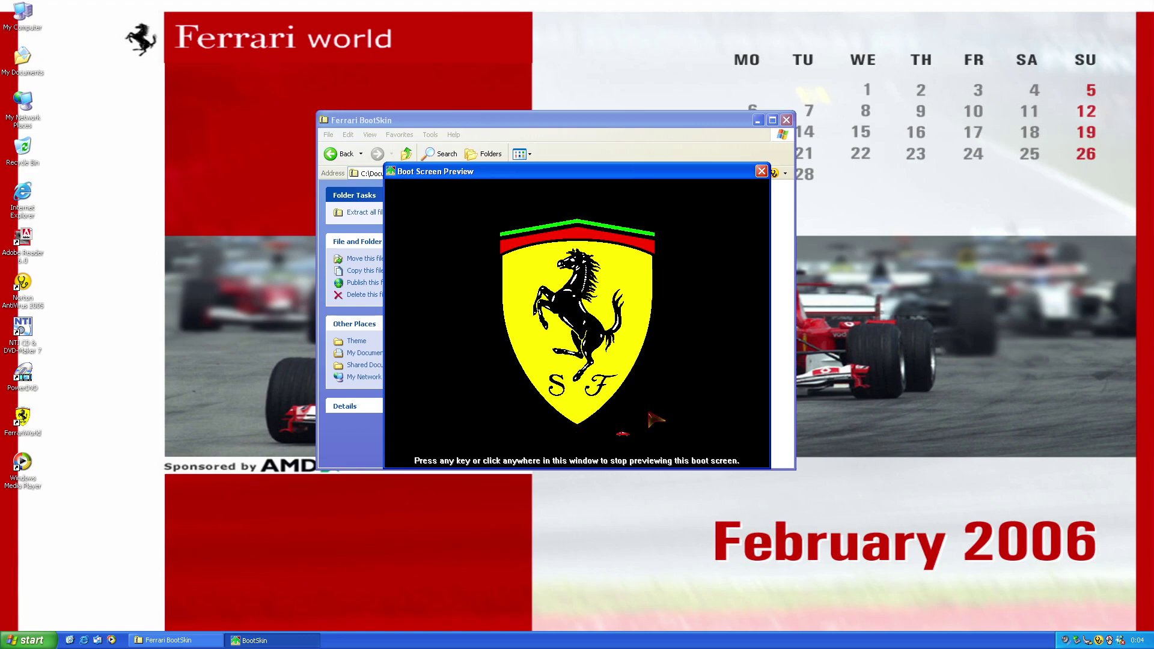
click(762, 172)
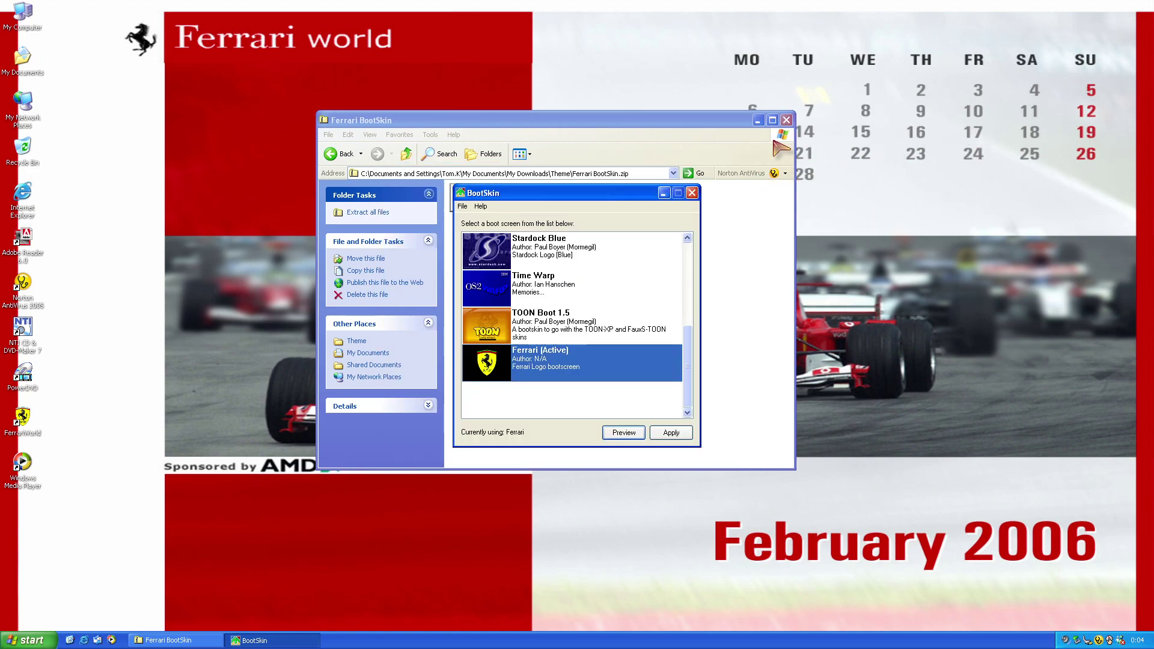
click(692, 193)
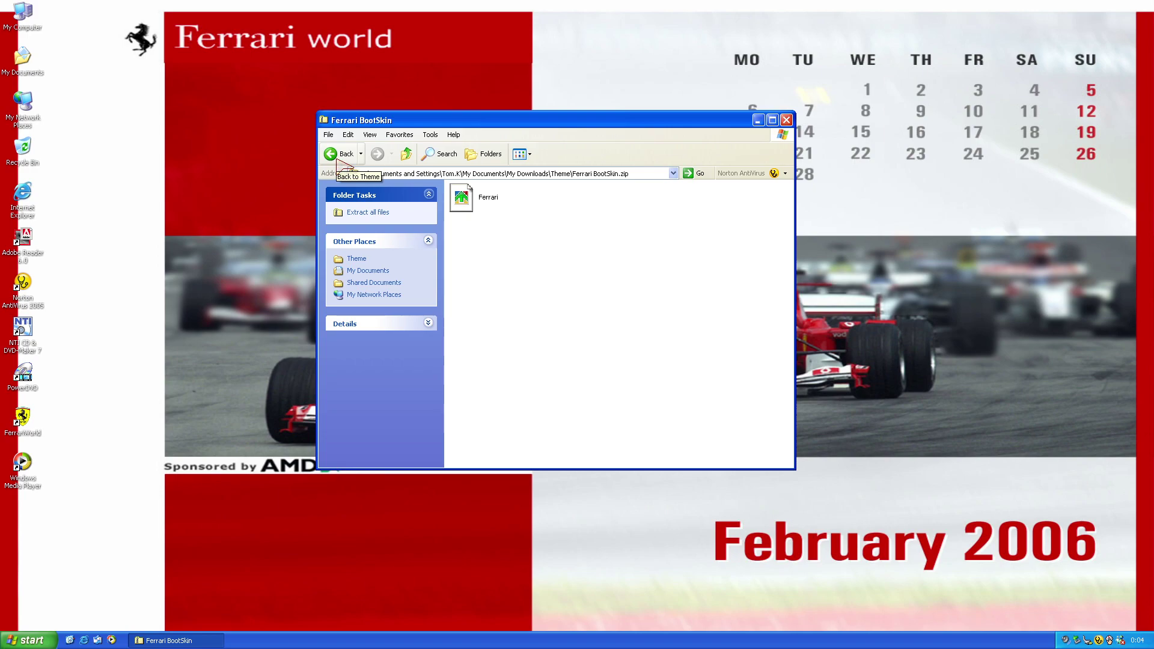
Return to the Theme folder and open the Ferrari Logon Background archive
click(337, 158)
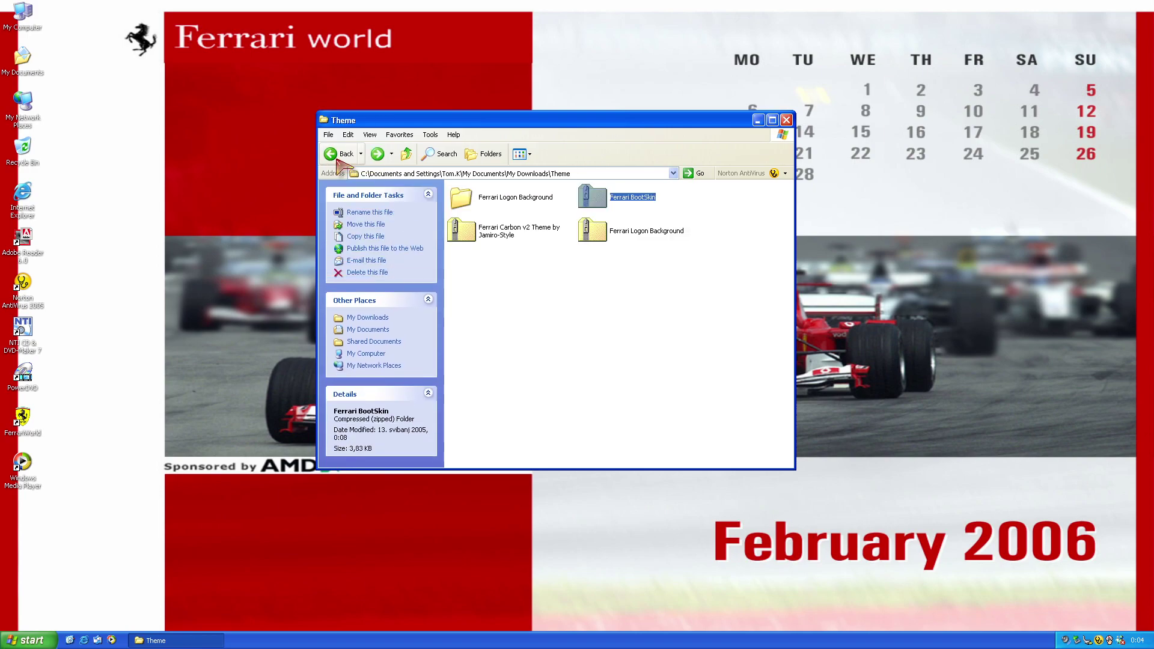
click(555, 308)
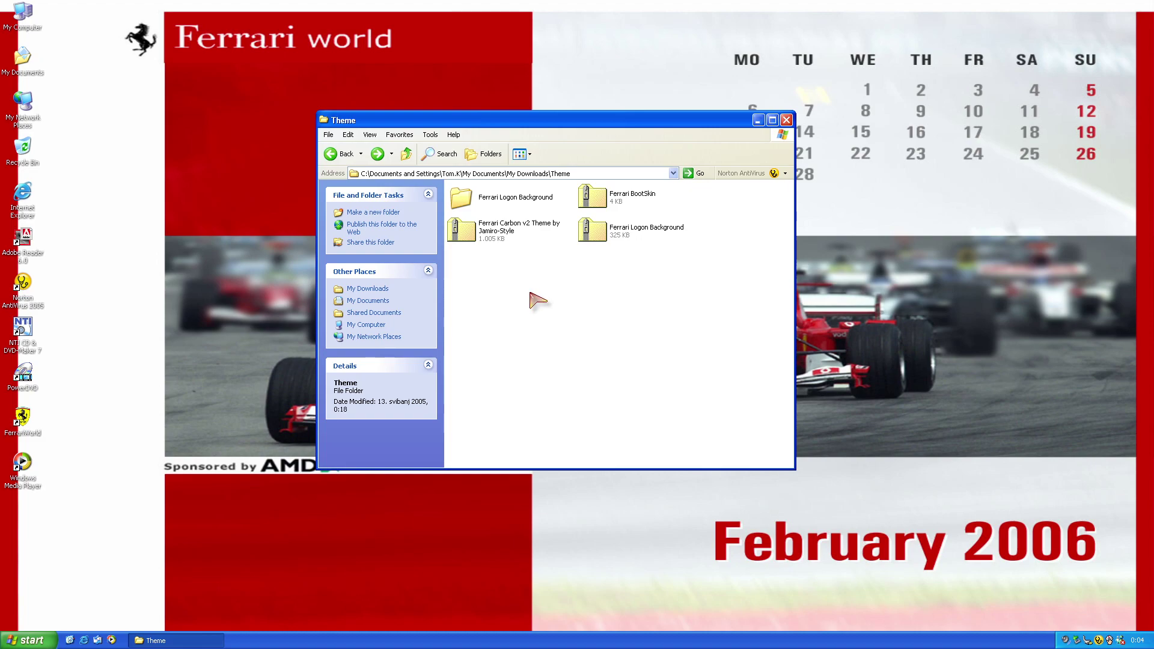
double_click(593, 237)
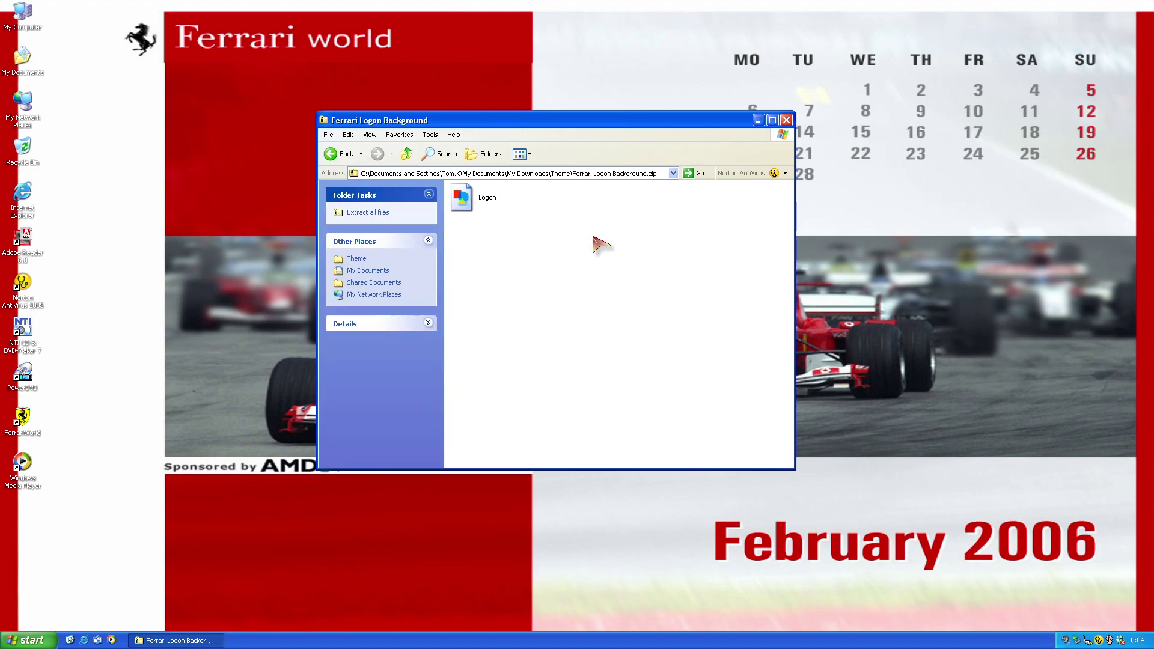
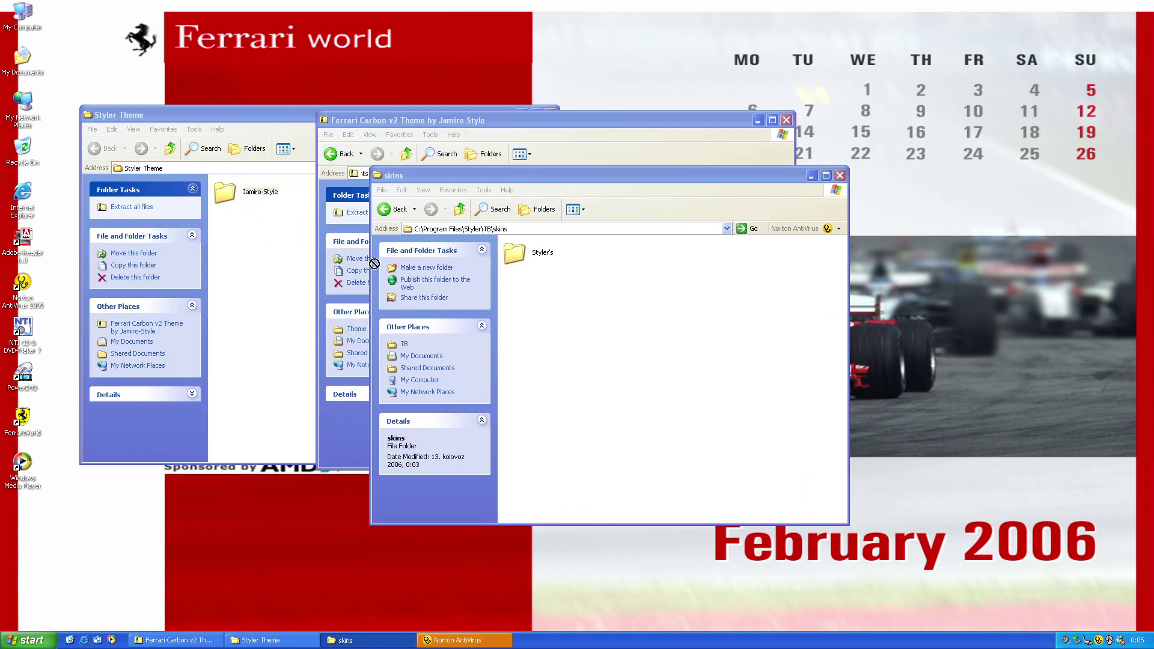
Copy the Jamiro-Style folder from Styler Theme into Styler's TB\skins folder and close all the folder windows
drag(374, 264, 715, 372)
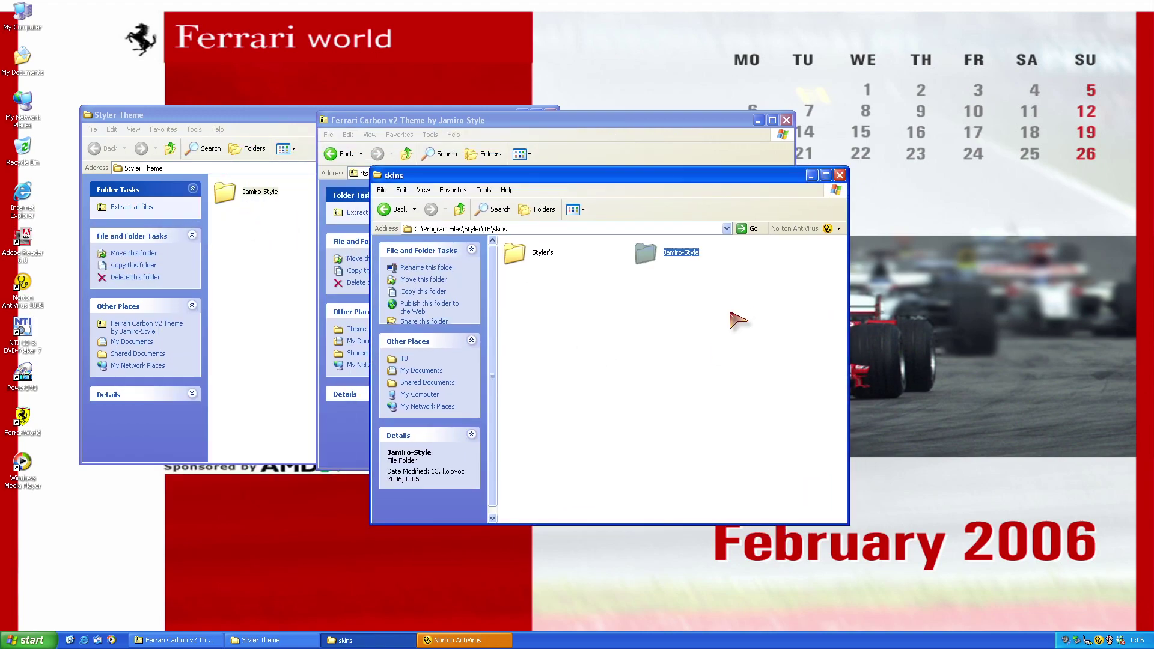
click(840, 175)
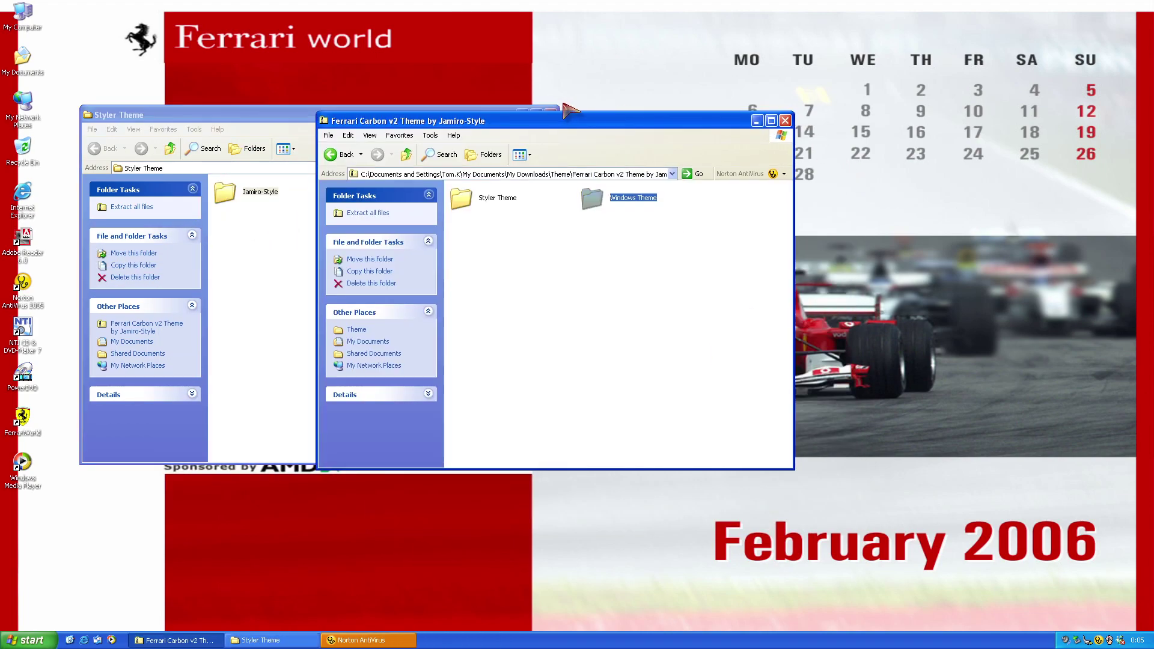
click(552, 114)
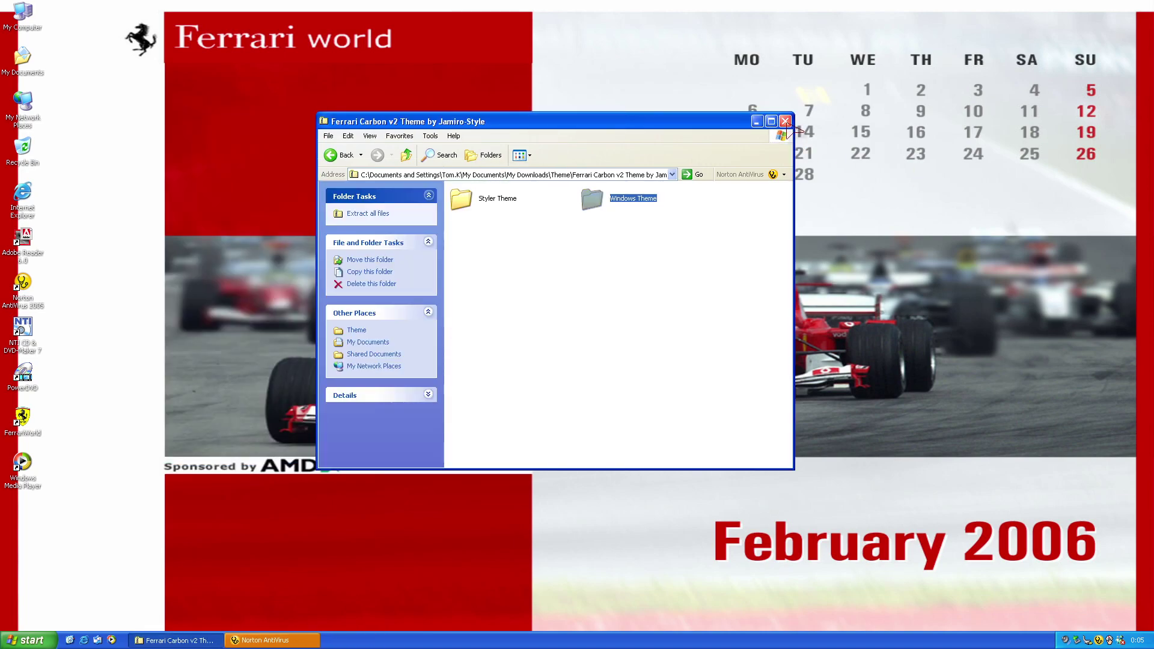
click(785, 122)
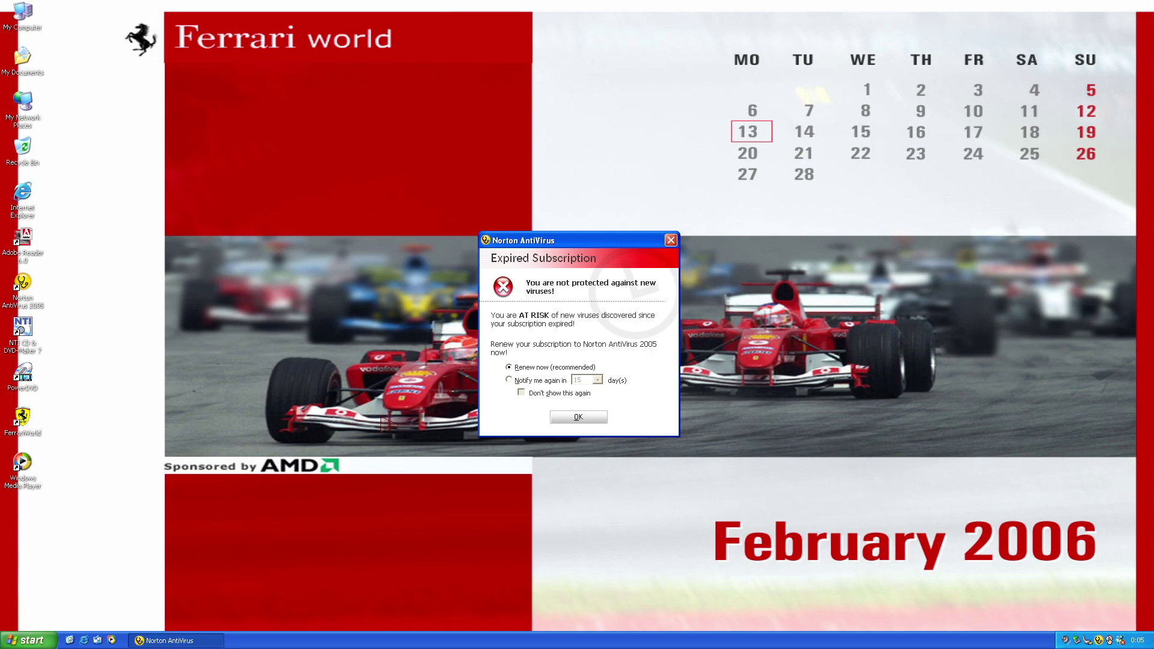
Dismiss the Norton AntiVirus expired subscription notice and the Symantec Renewal Center window
click(597, 415)
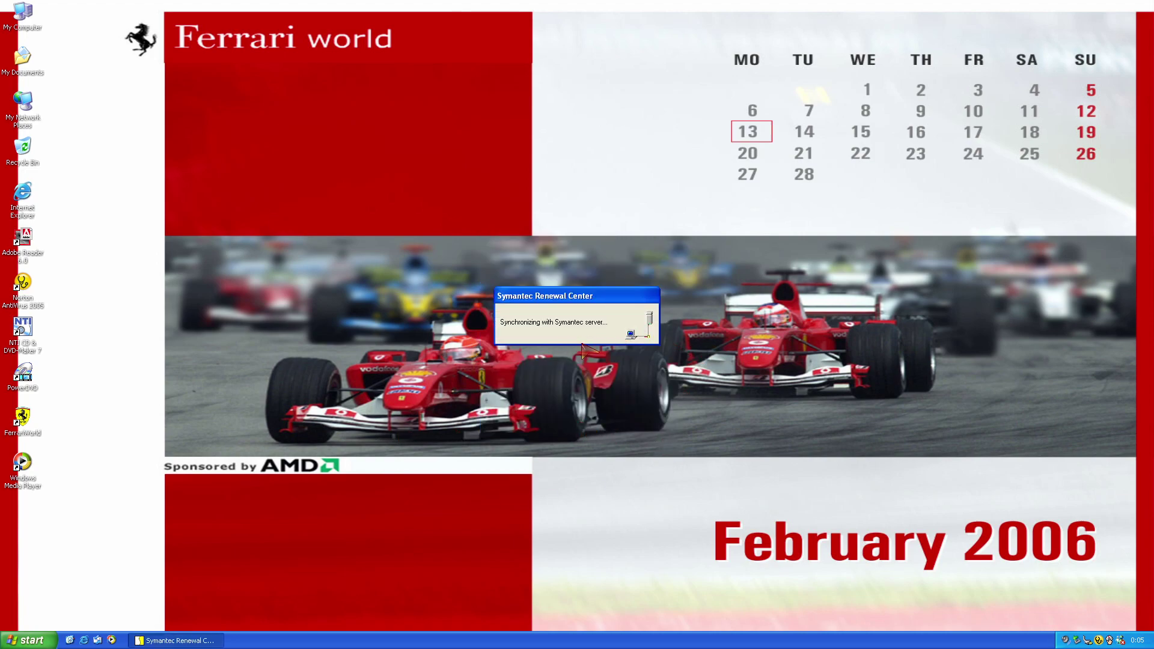
click(603, 351)
click(697, 425)
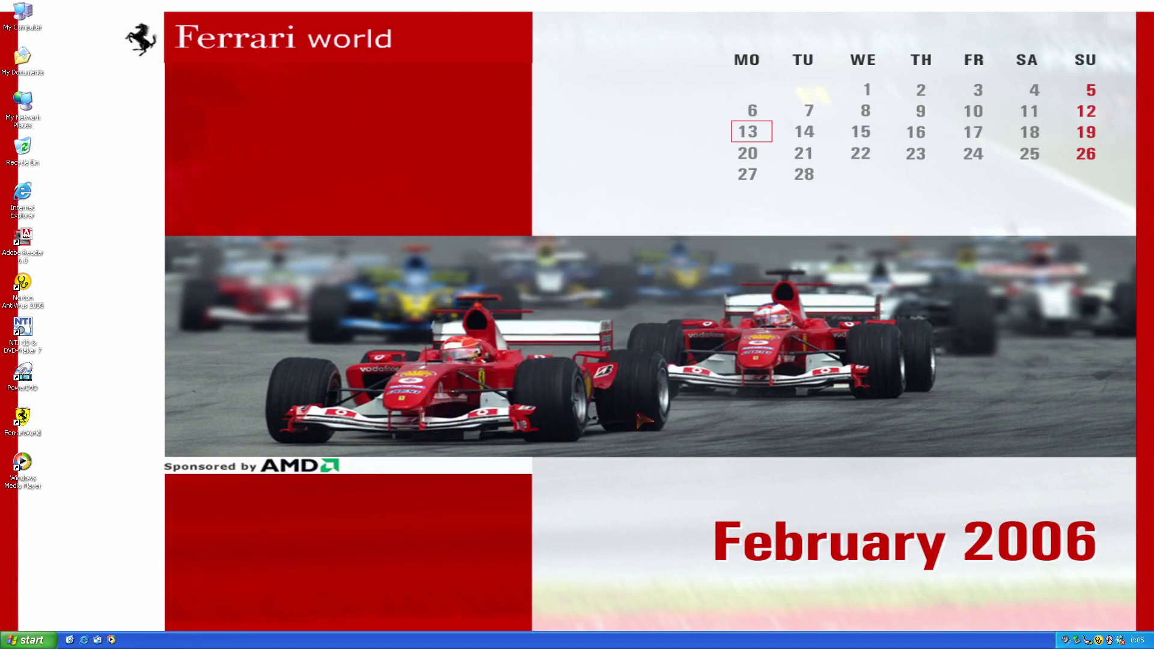
Launch Styler and apply the FerrariC visual style from its Themes folder
key(super)
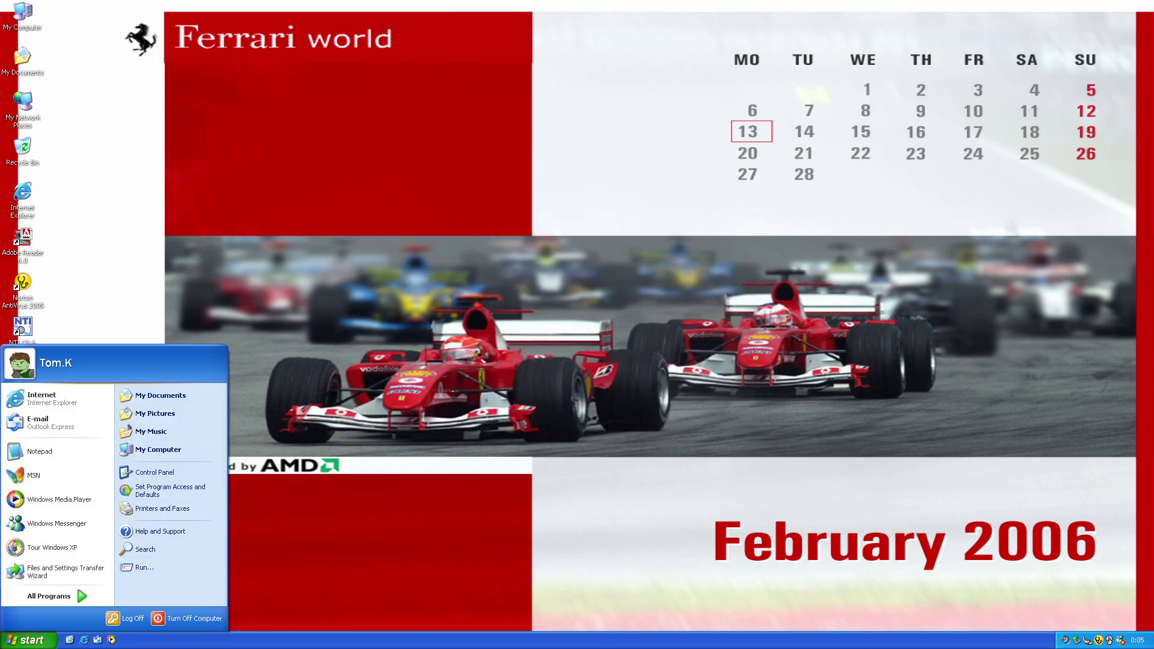
click(52, 596)
mouse_move(180, 594)
click(240, 594)
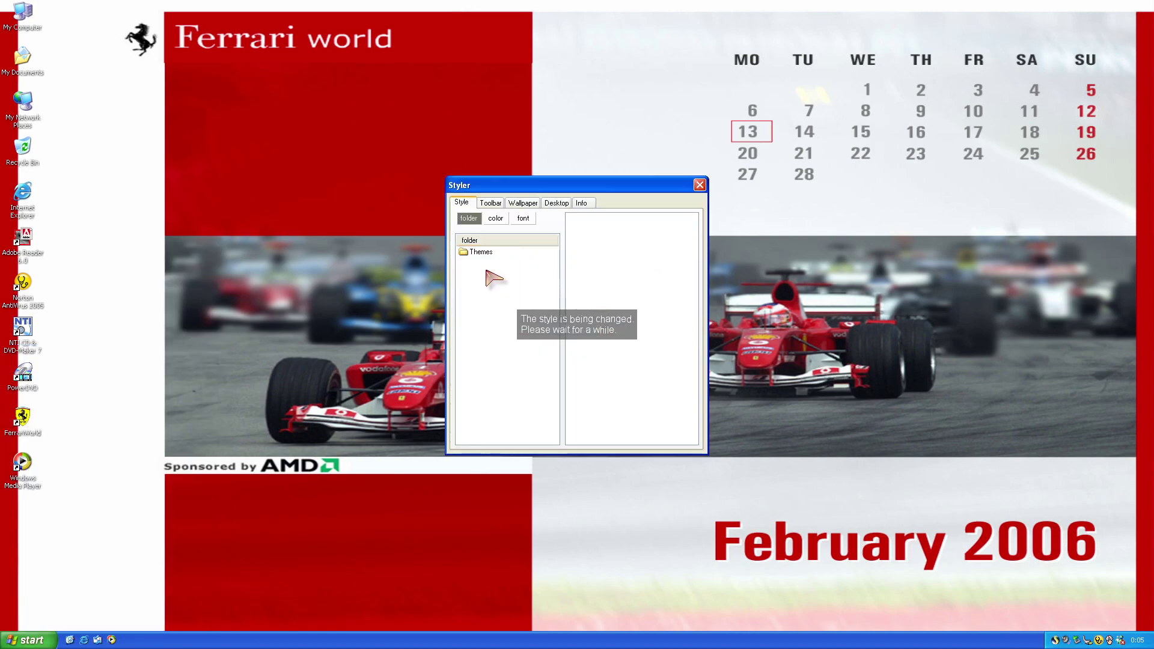
click(479, 253)
click(601, 273)
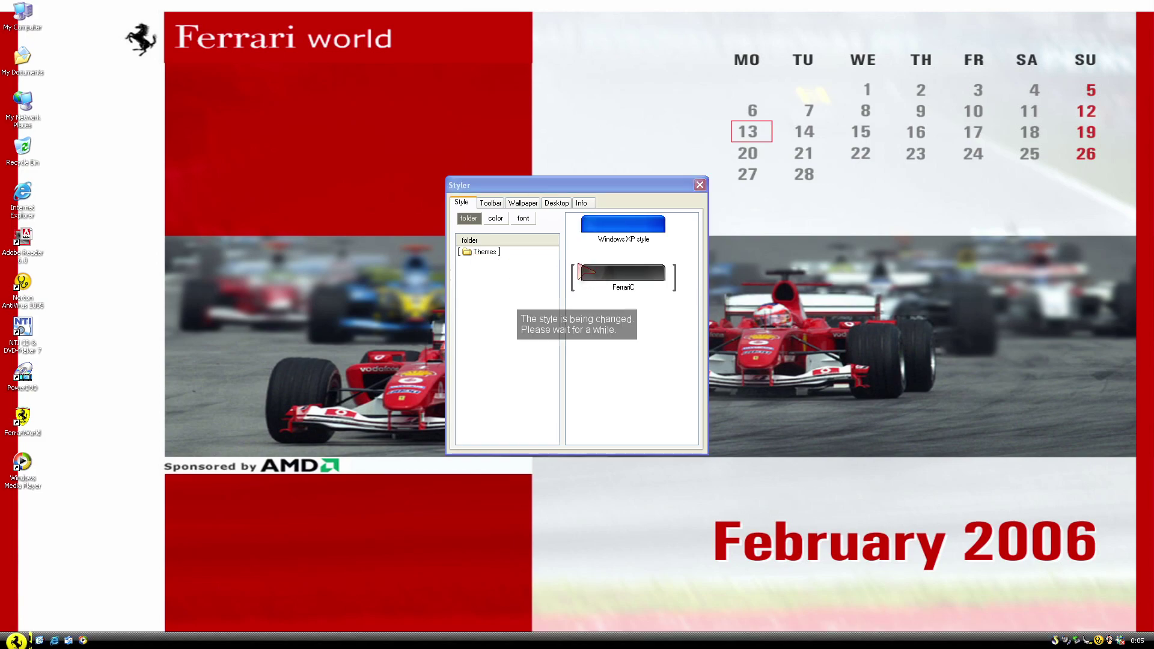
In Styler's font settings, set the Caption font to Tahoma with size 8
click(495, 217)
click(523, 217)
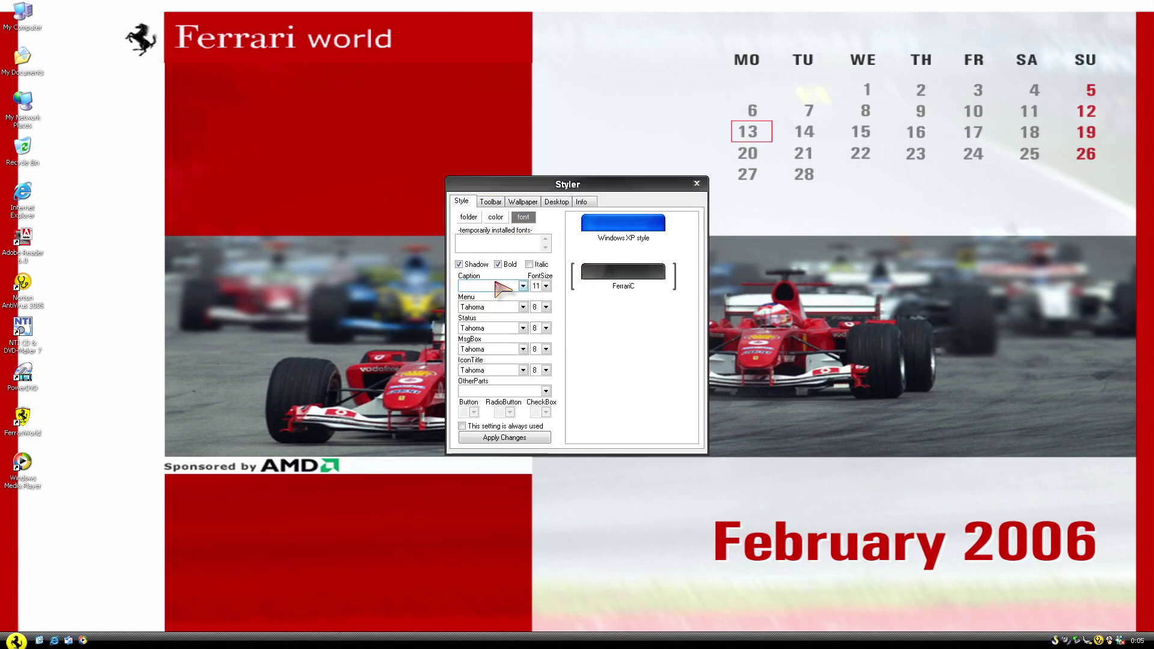
click(522, 286)
drag(524, 339, 525, 481)
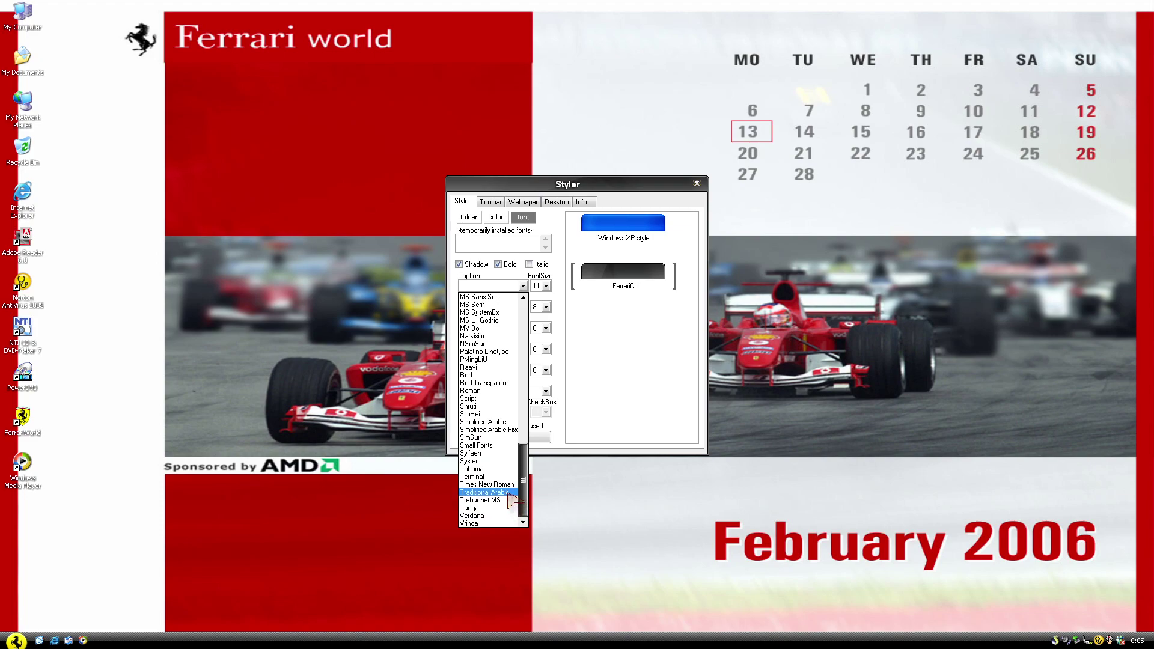
click(475, 469)
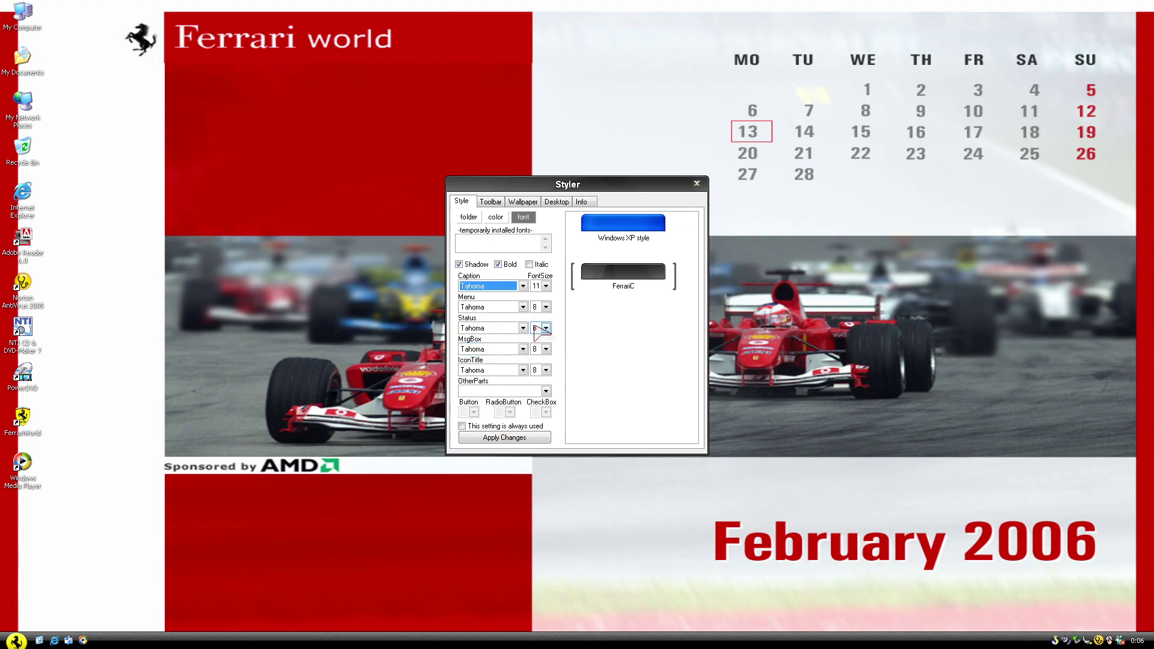
click(545, 286)
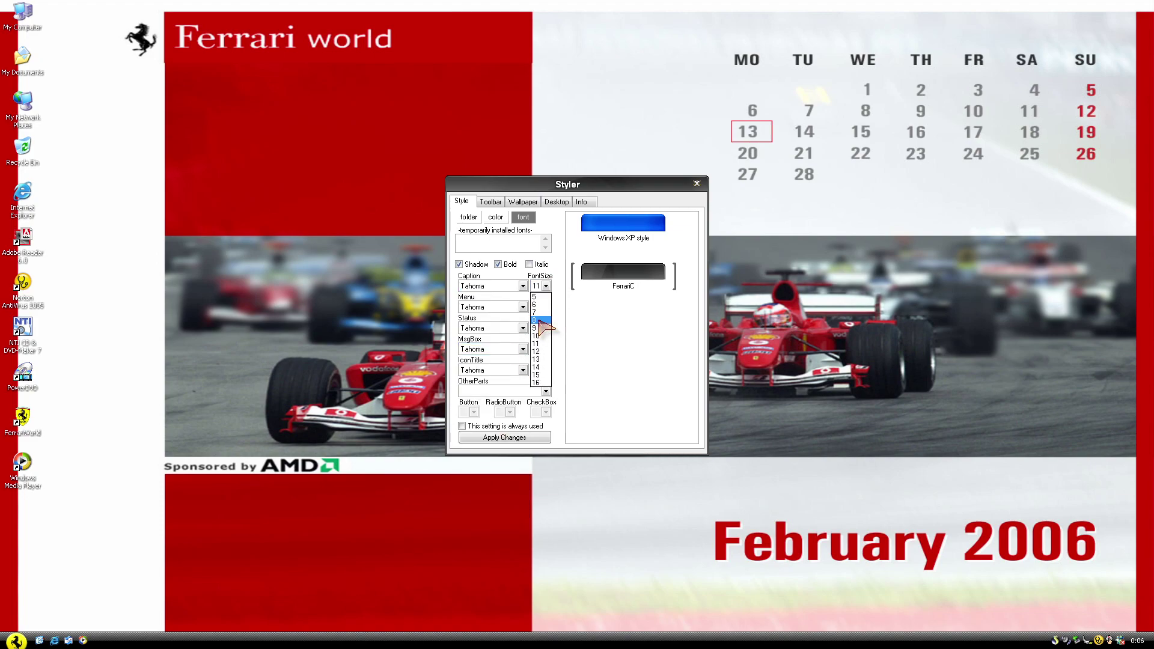
click(539, 321)
Set the OtherParts font to Tahoma, make the font setting always used and apply the changes
click(545, 392)
scroll(497, 555, down, 10)
scroll(498, 562, down, 3)
scroll(499, 580, down, 4)
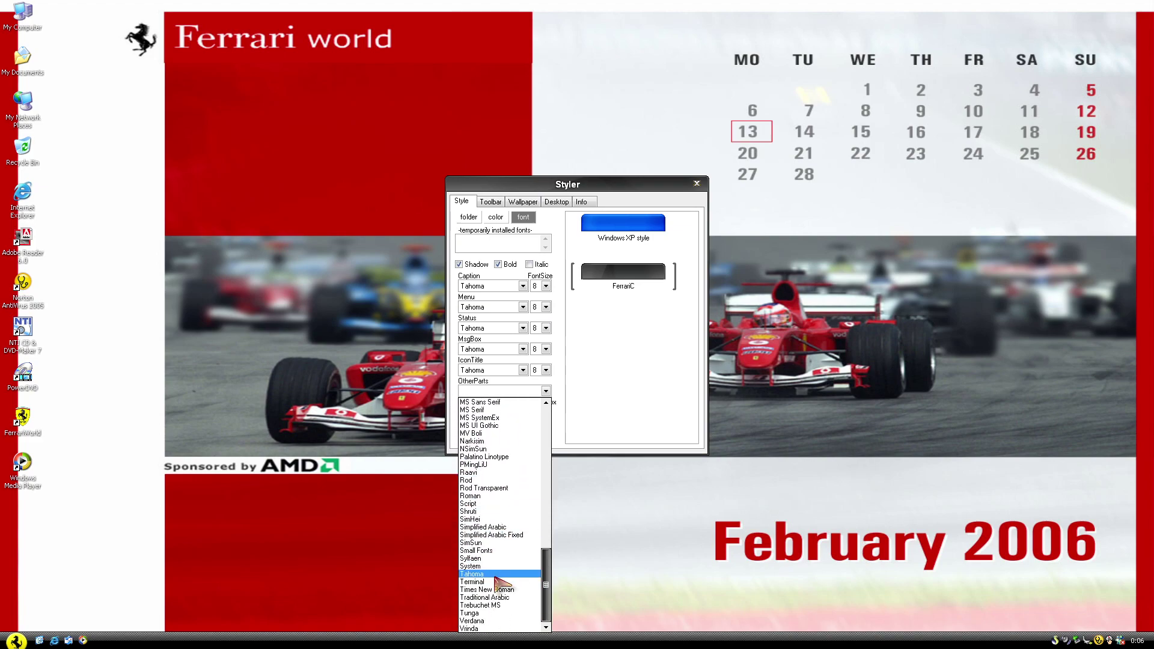
click(494, 575)
click(506, 438)
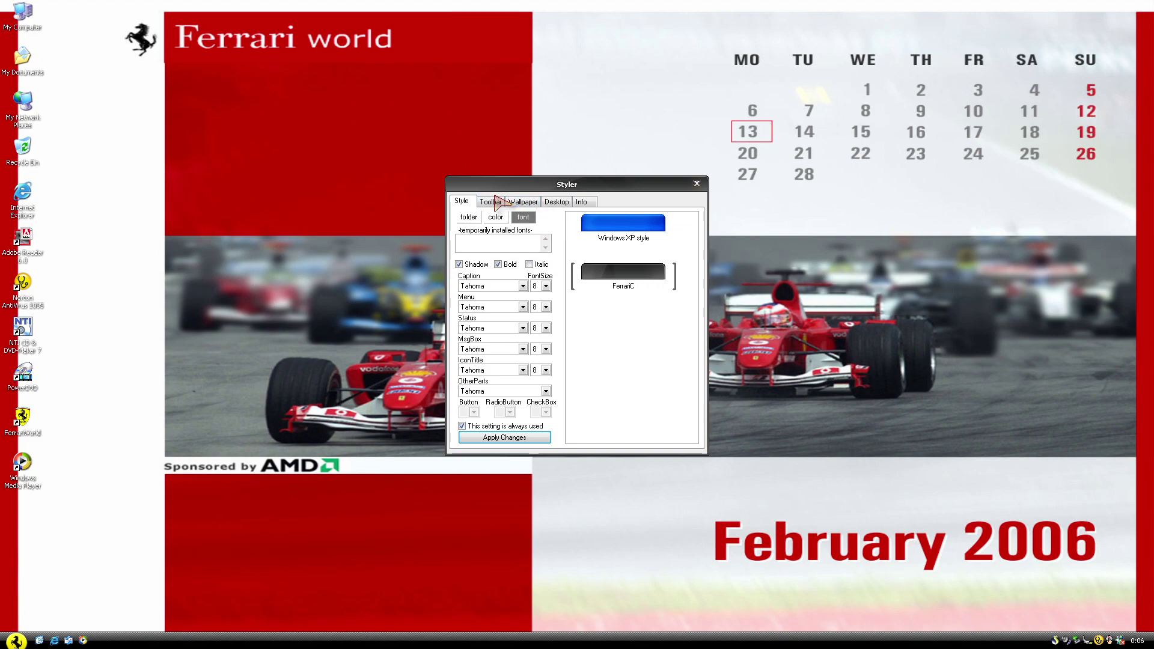
Apply the Ferrari-Carbon toolbar skin from the Jamiro-Style folder in Styler
click(490, 202)
click(487, 264)
click(625, 271)
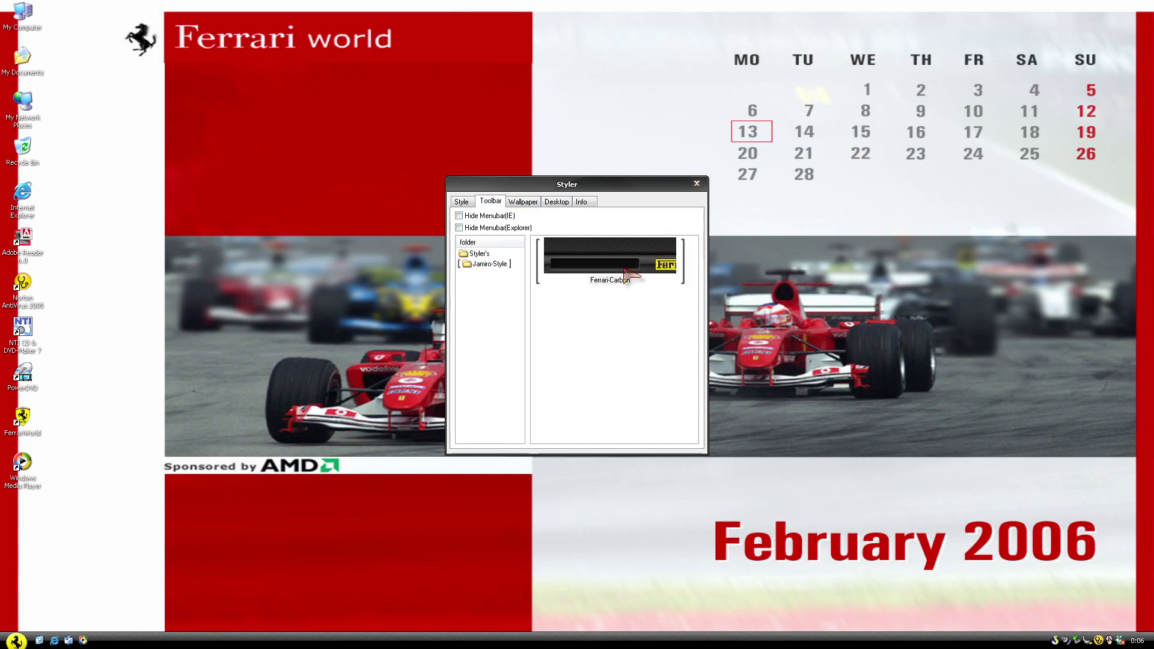
click(523, 202)
click(554, 204)
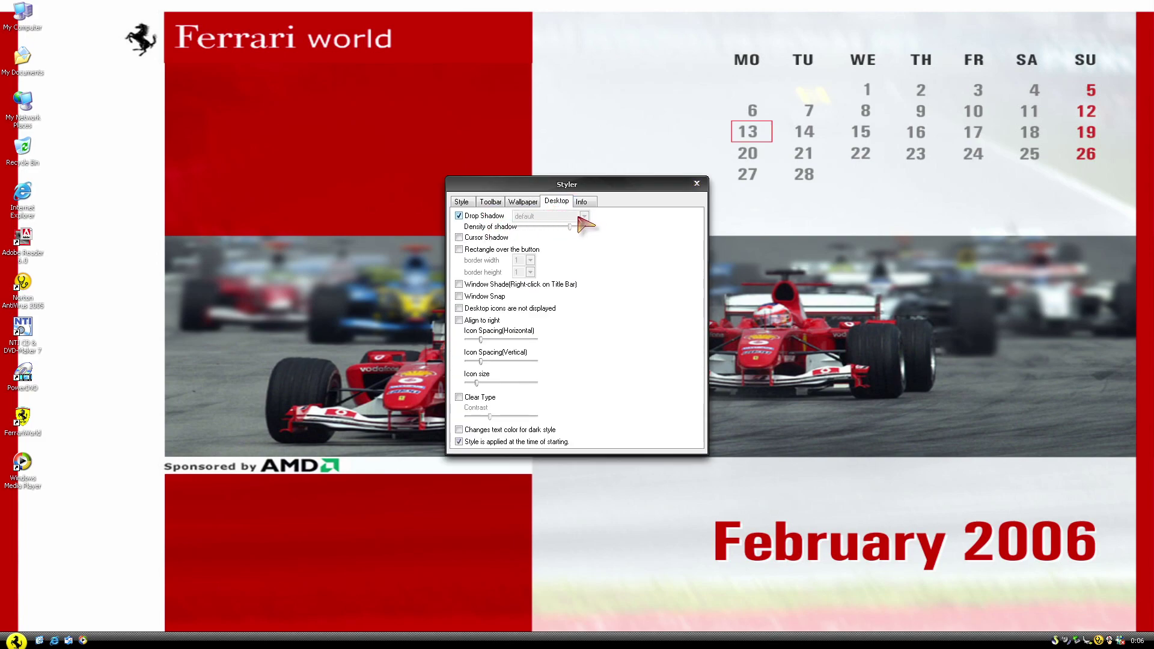
click(476, 400)
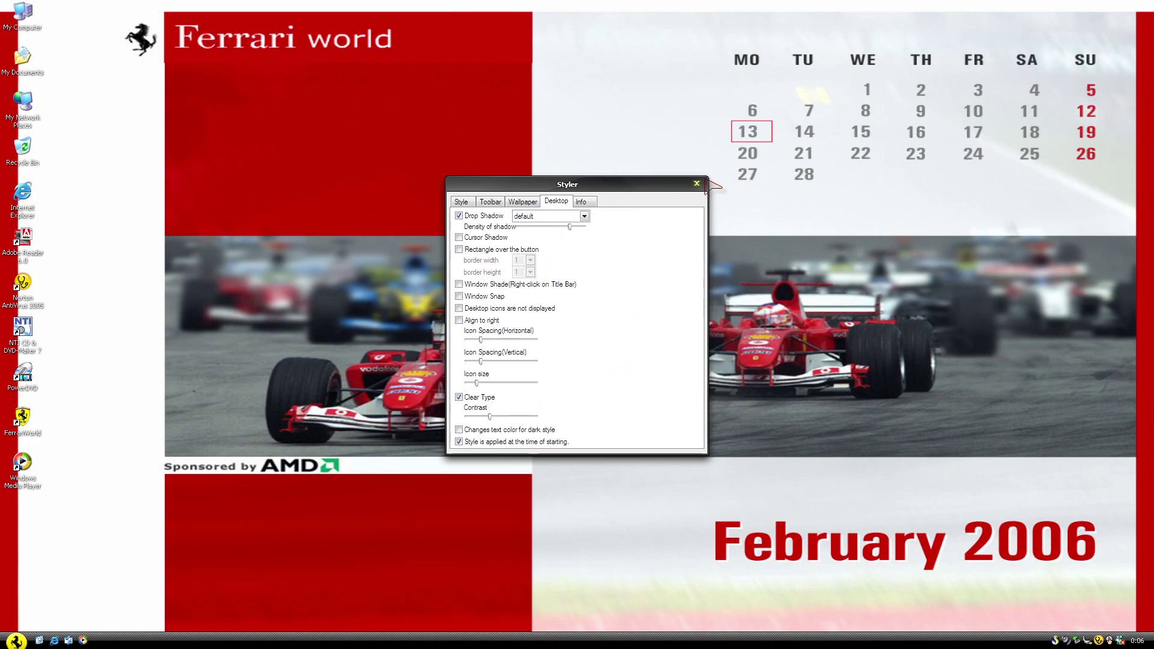
click(697, 183)
Open My Computer, show the StylerToolBar and hide the Norton AntiVirus toolbar
double_click(22, 13)
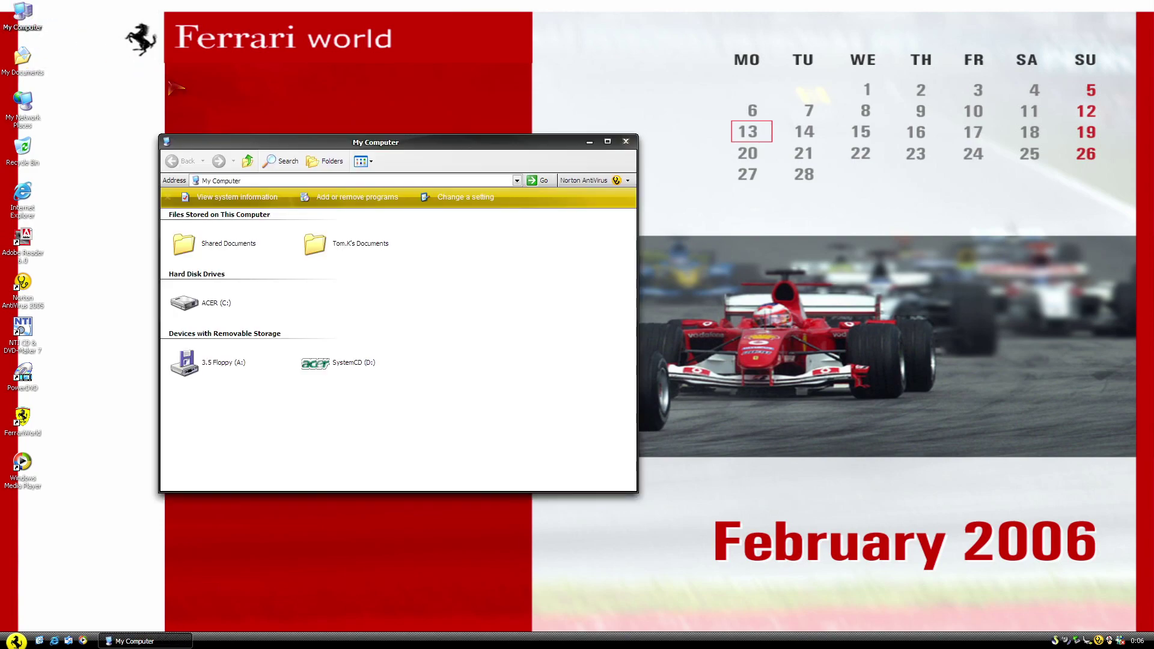
right_click(395, 173)
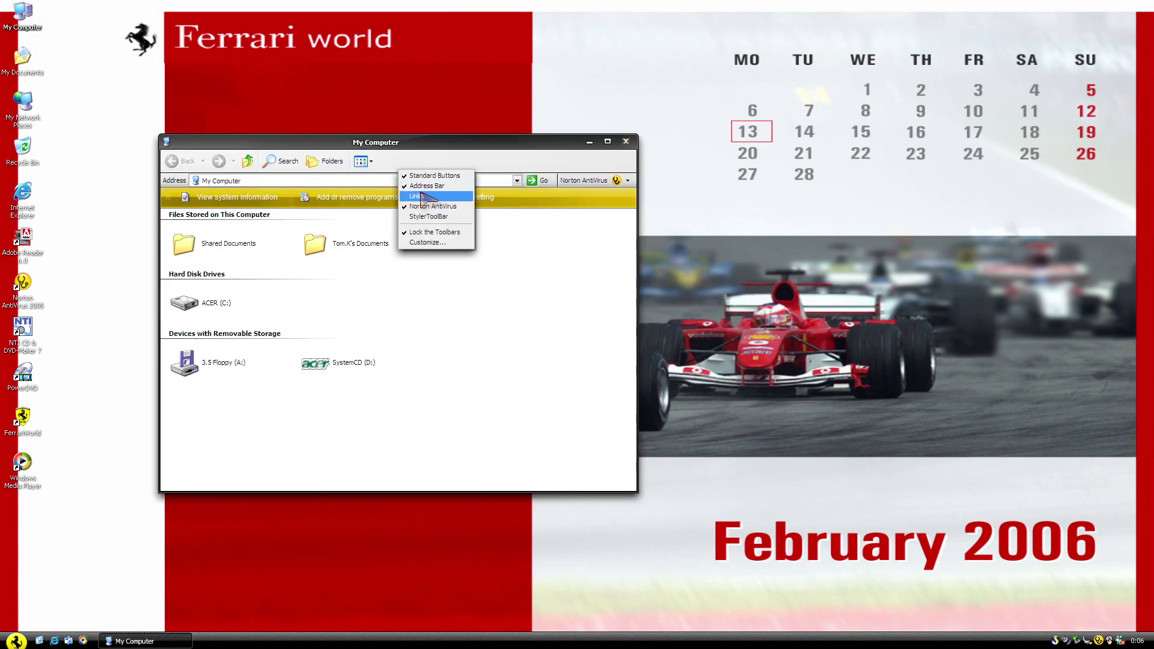
click(439, 217)
right_click(442, 185)
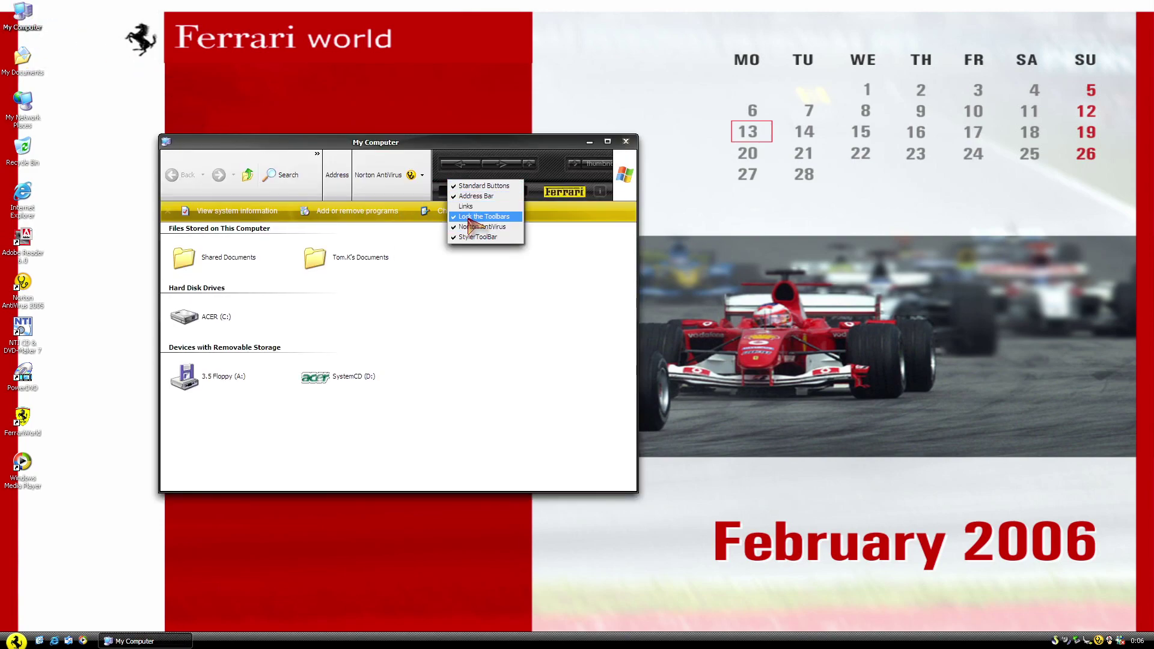
click(469, 229)
Hide the Address Bar and Standard Buttons toolbars, and reopen My Computer
right_click(413, 181)
key(Escape)
right_click(412, 181)
click(428, 187)
click(626, 141)
double_click(22, 11)
Open System Properties, arrange it beside the My Computer window, and open the Start menu to view the Ferrari style
right_click(14, 11)
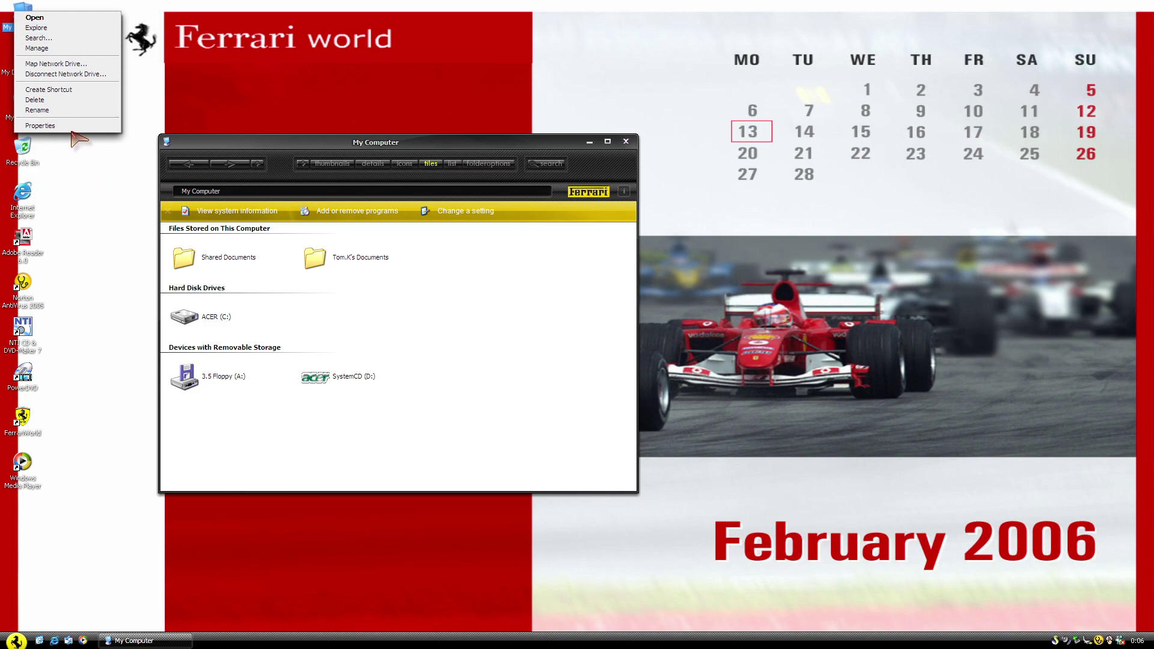
click(69, 126)
drag(248, 142, 905, 158)
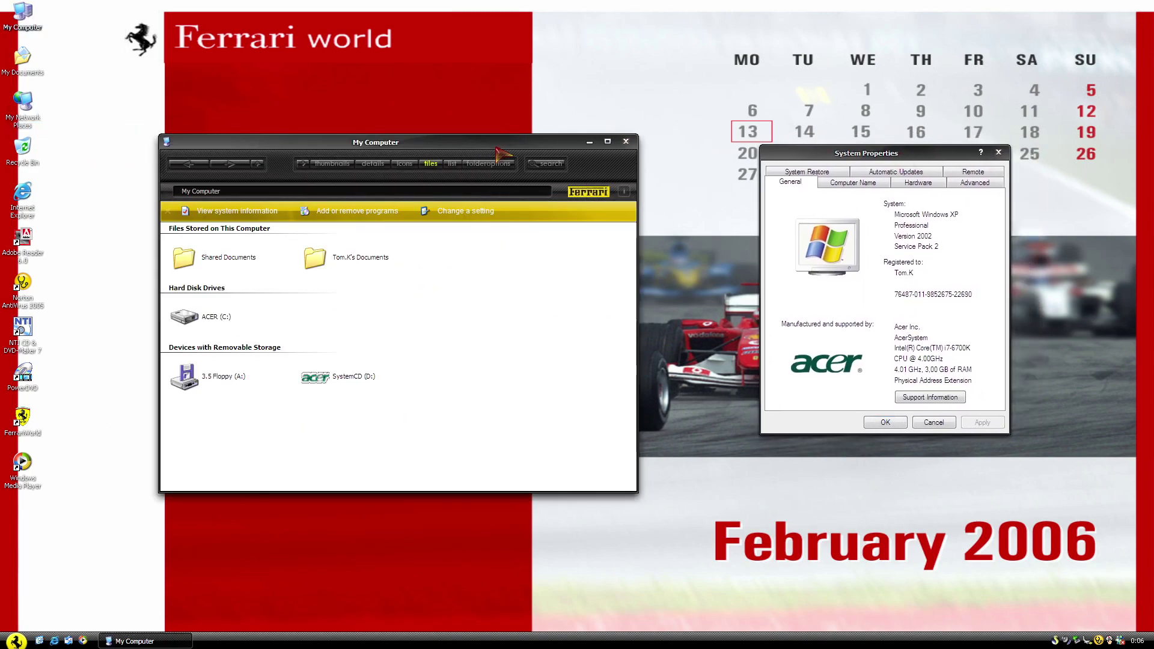
drag(498, 150, 490, 55)
click(17, 641)
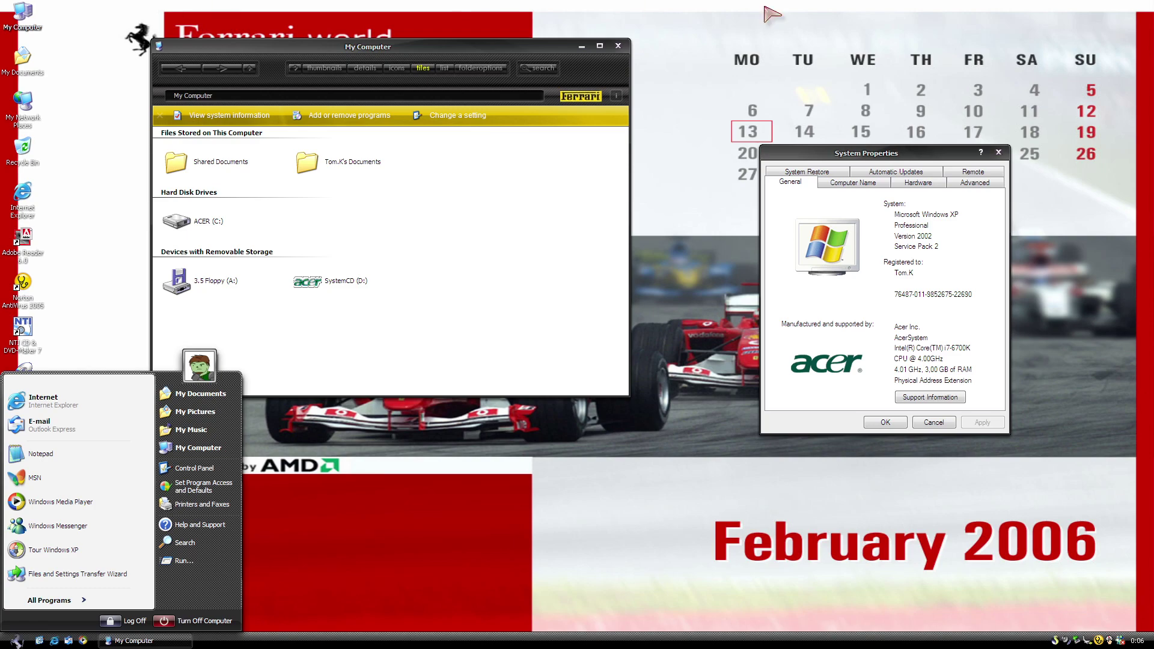
Set the system sound scheme to Ferrari without saving the previous scheme, and close Control Panel and System Properties
click(437, 129)
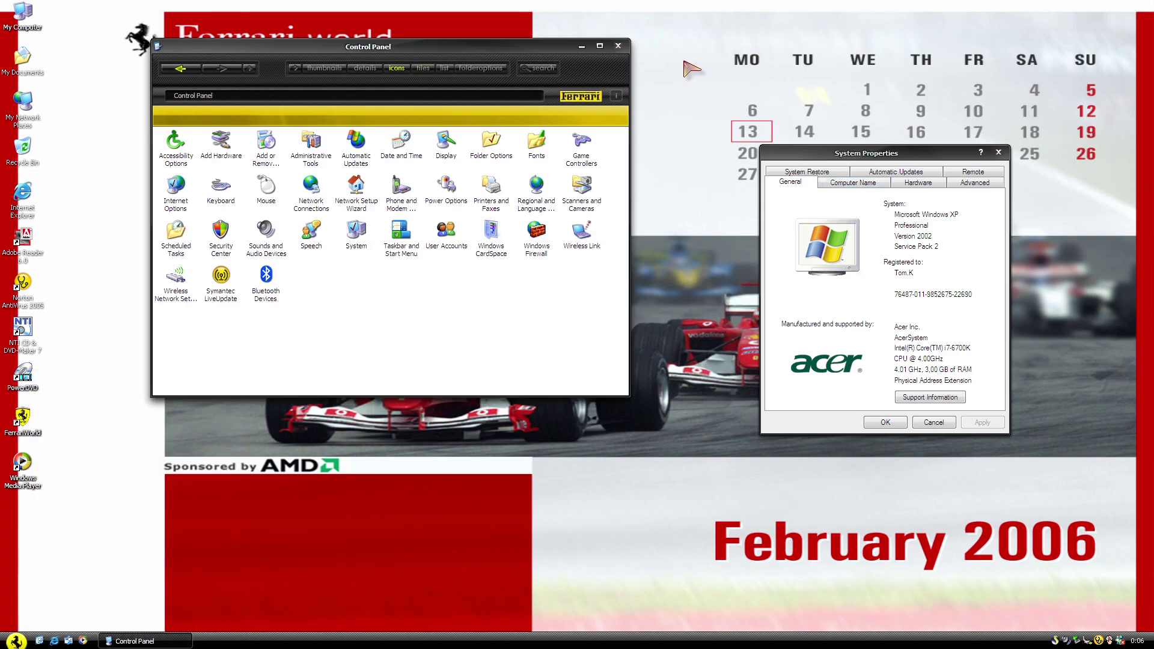
double_click(271, 236)
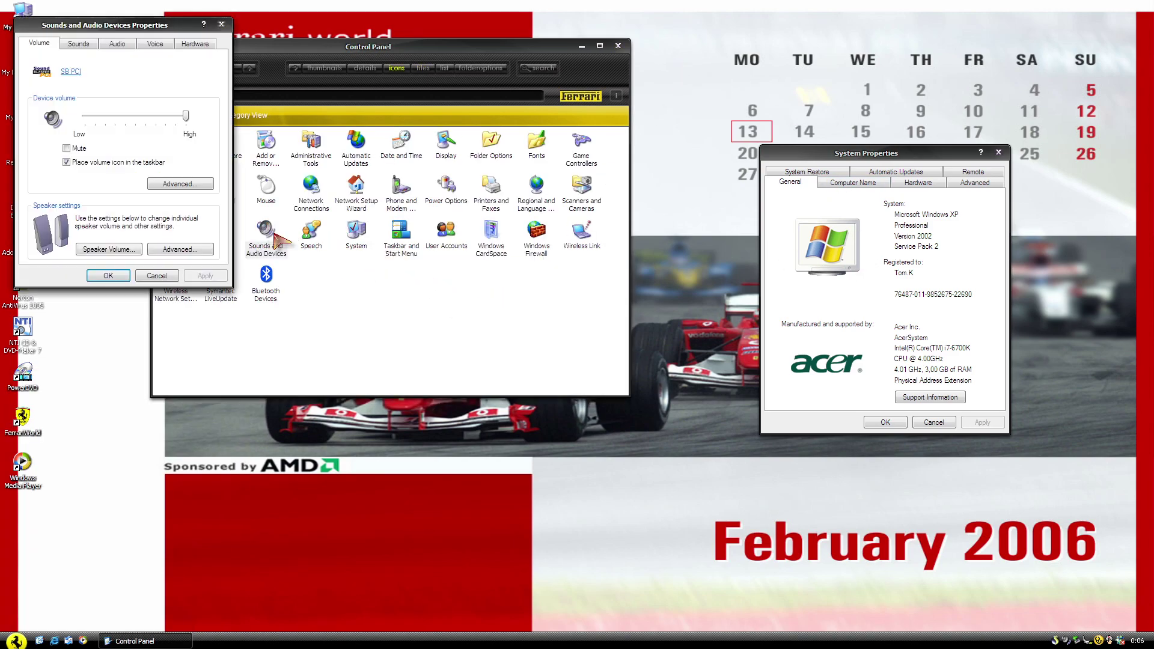
click(78, 45)
click(102, 100)
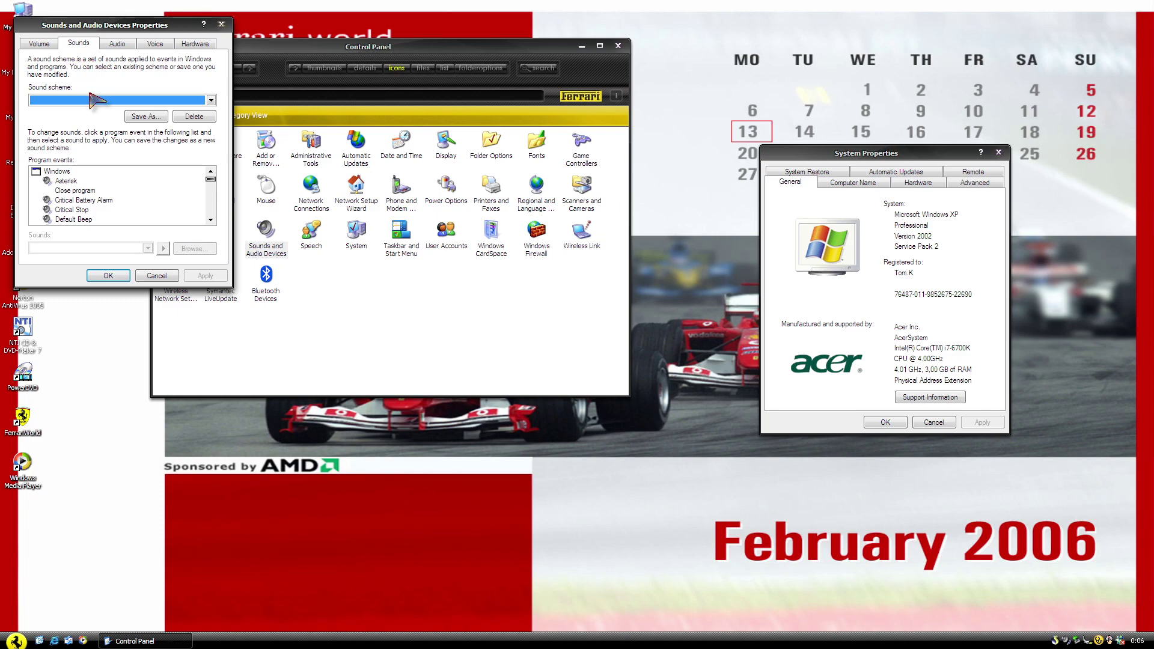
click(78, 120)
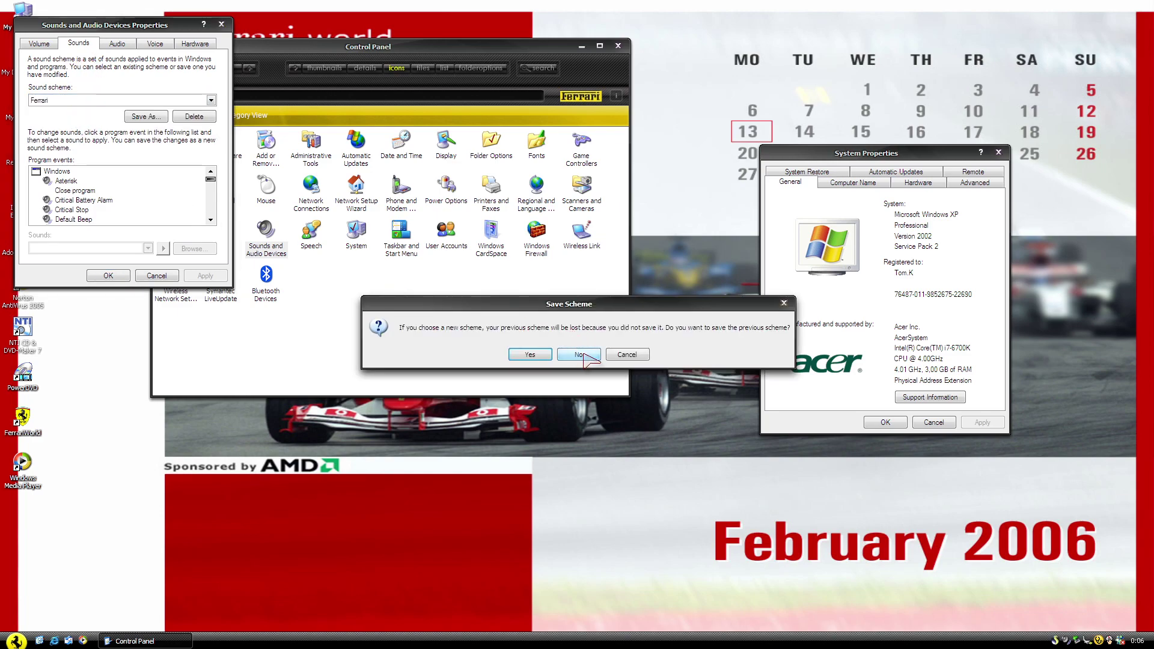
click(581, 355)
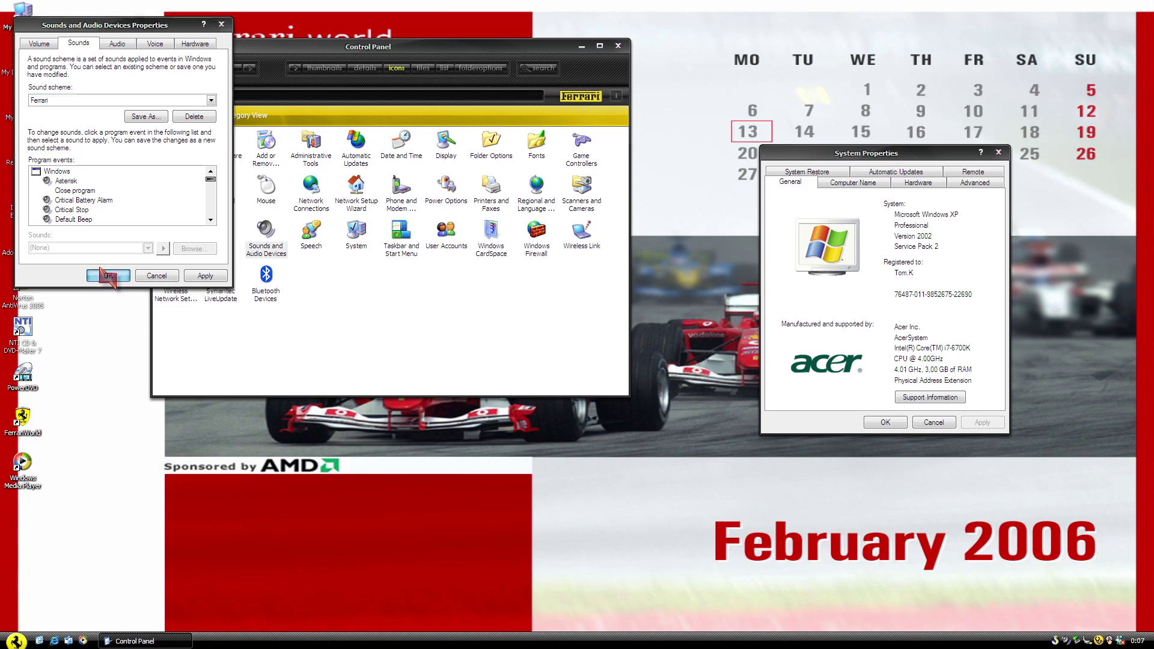
click(108, 275)
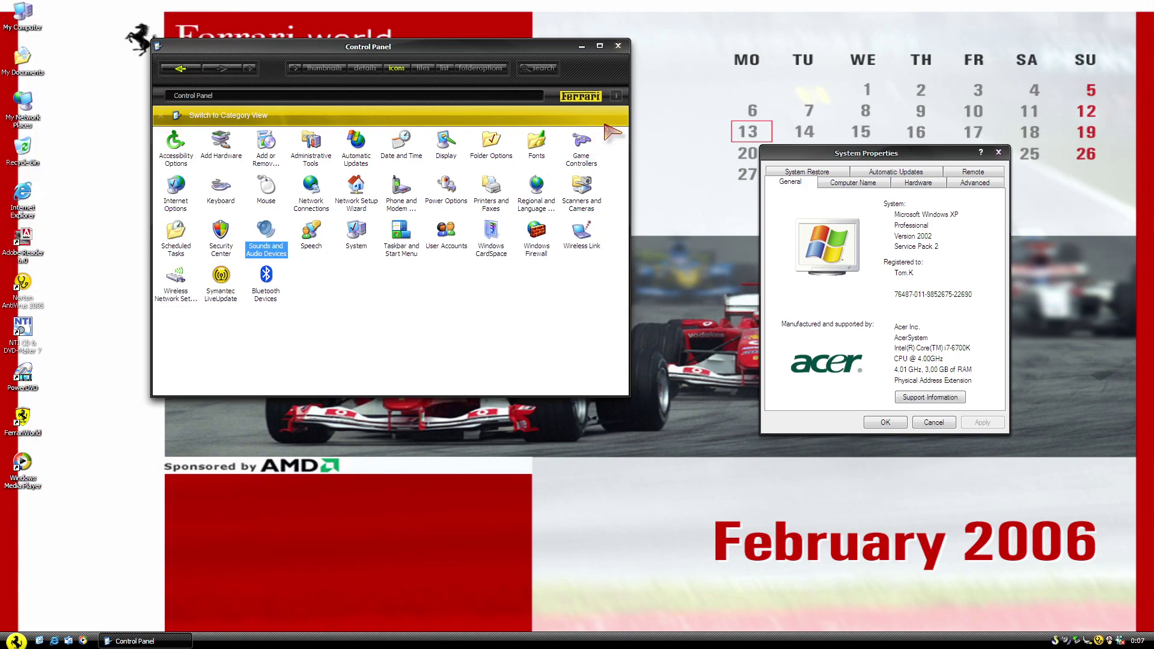
click(618, 46)
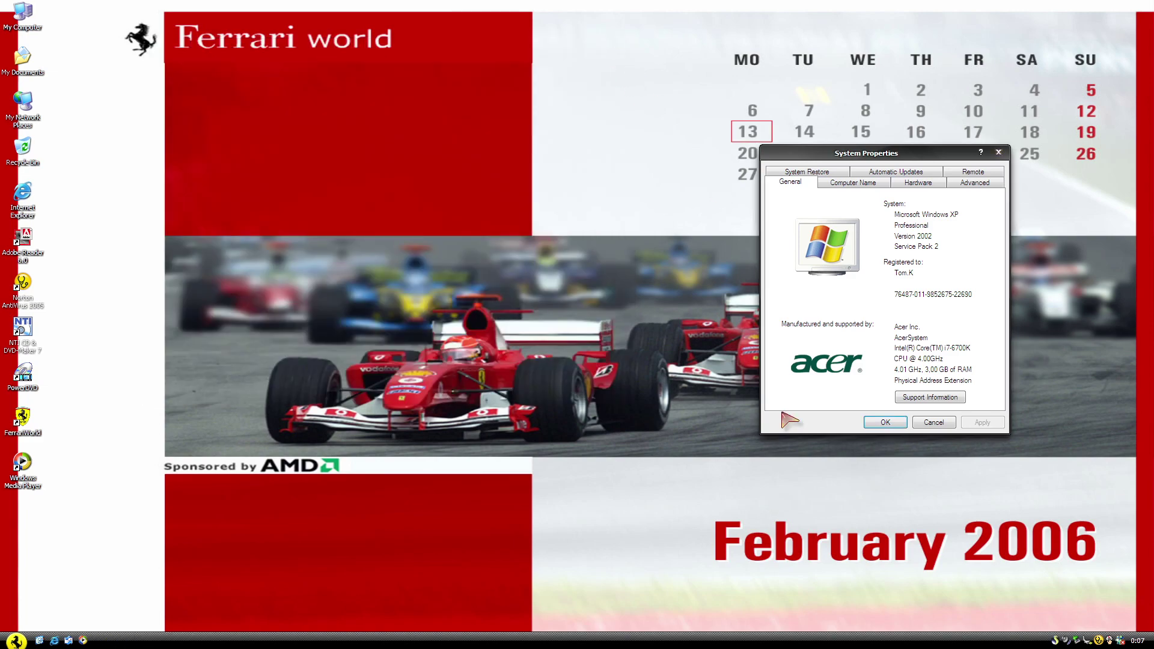
click(886, 423)
Run Shuffle Desktop Icons from the Overload accessories to scatter the desktop icons, and close it
click(15, 641)
click(57, 601)
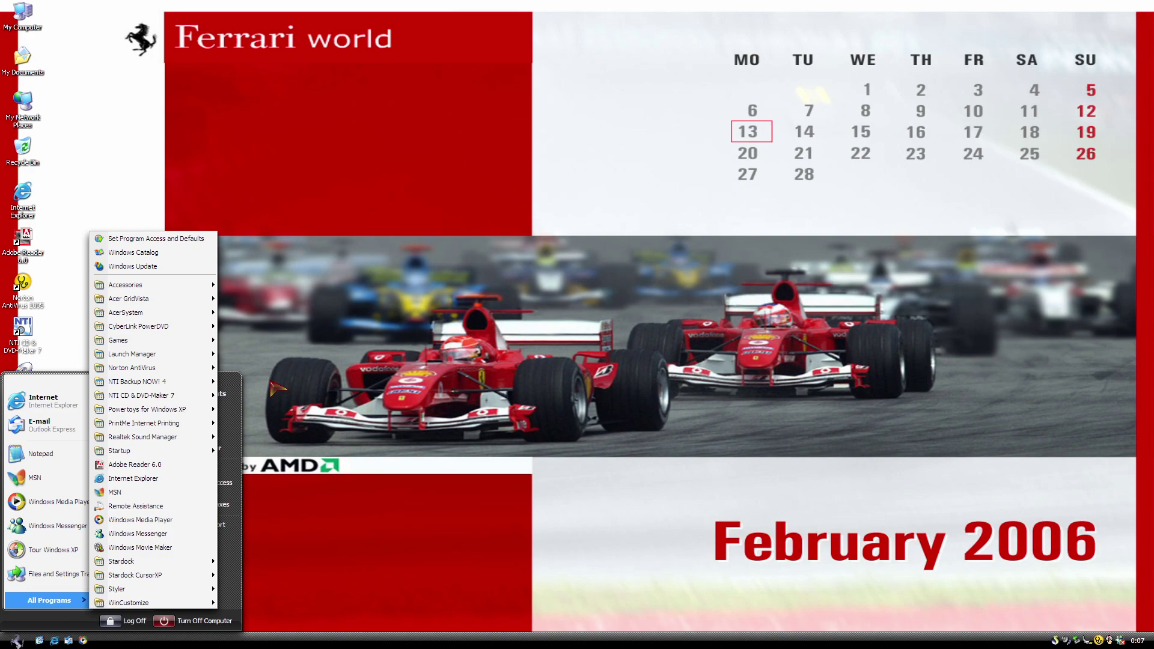
mouse_move(180, 285)
mouse_move(277, 339)
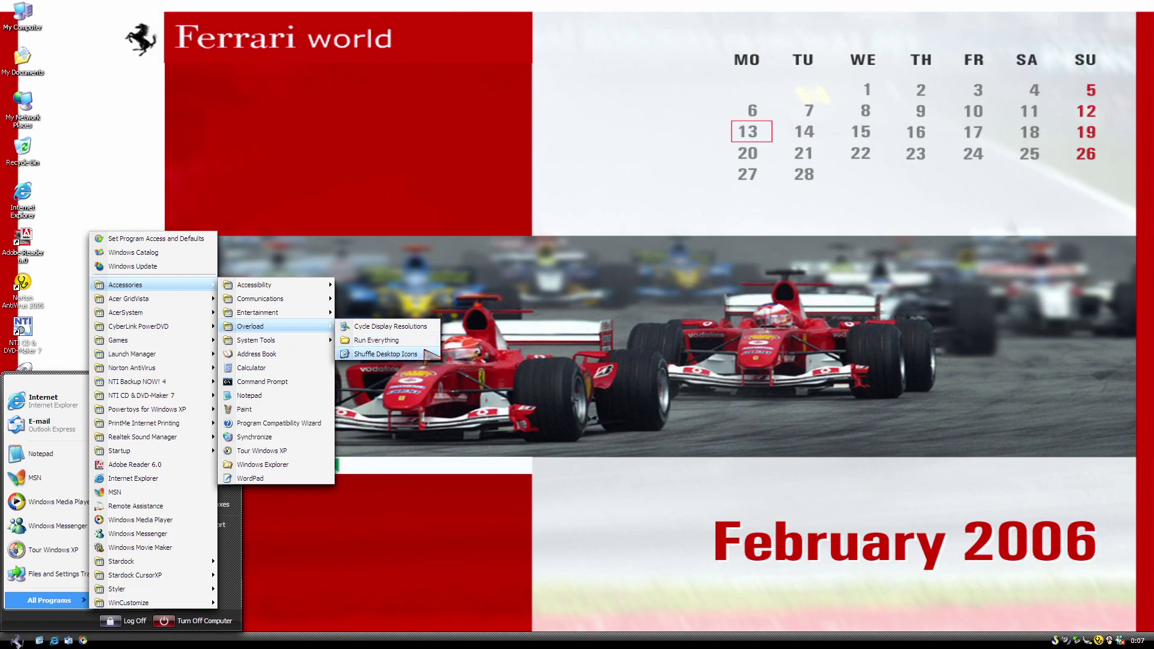
click(385, 354)
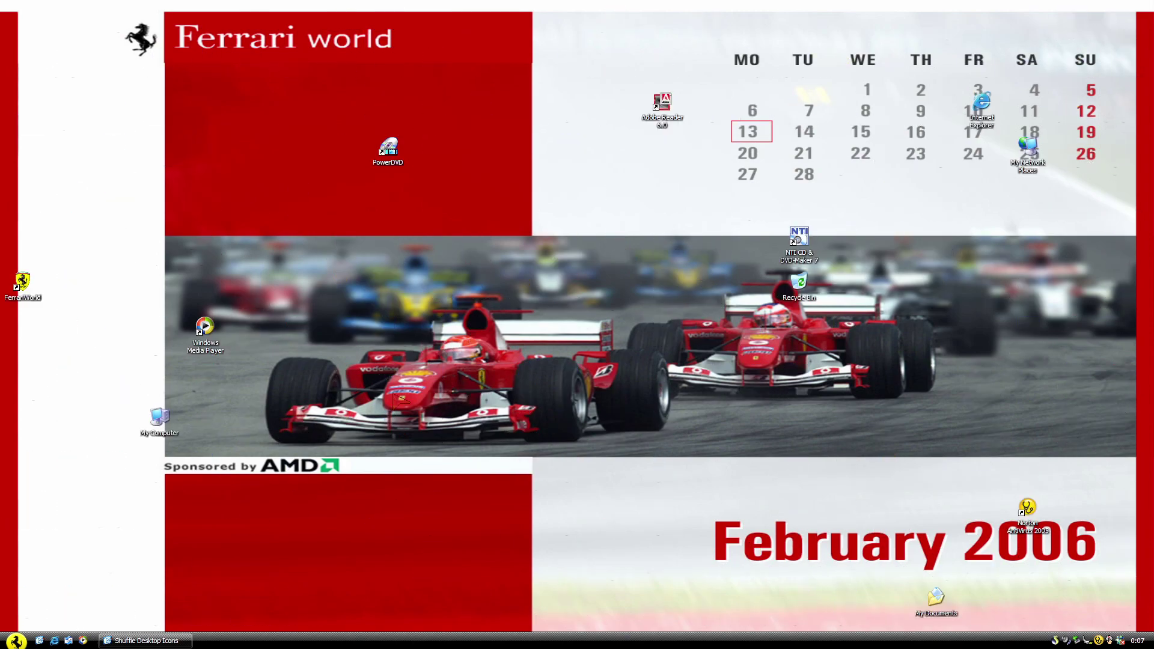
right_click(160, 641)
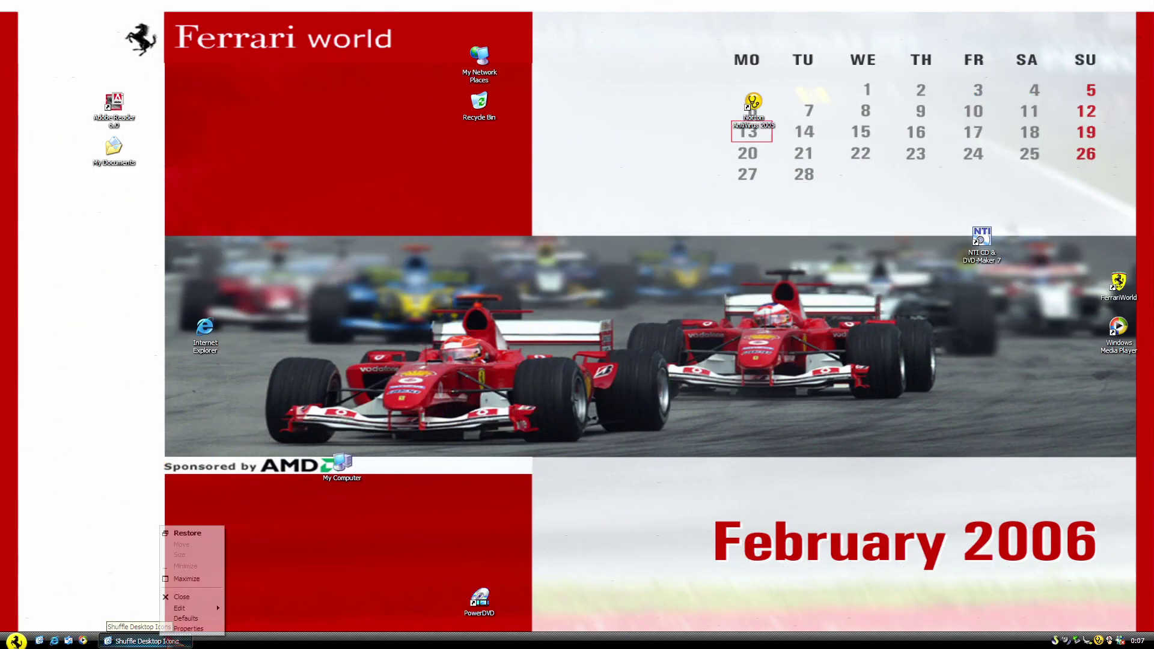
click(181, 597)
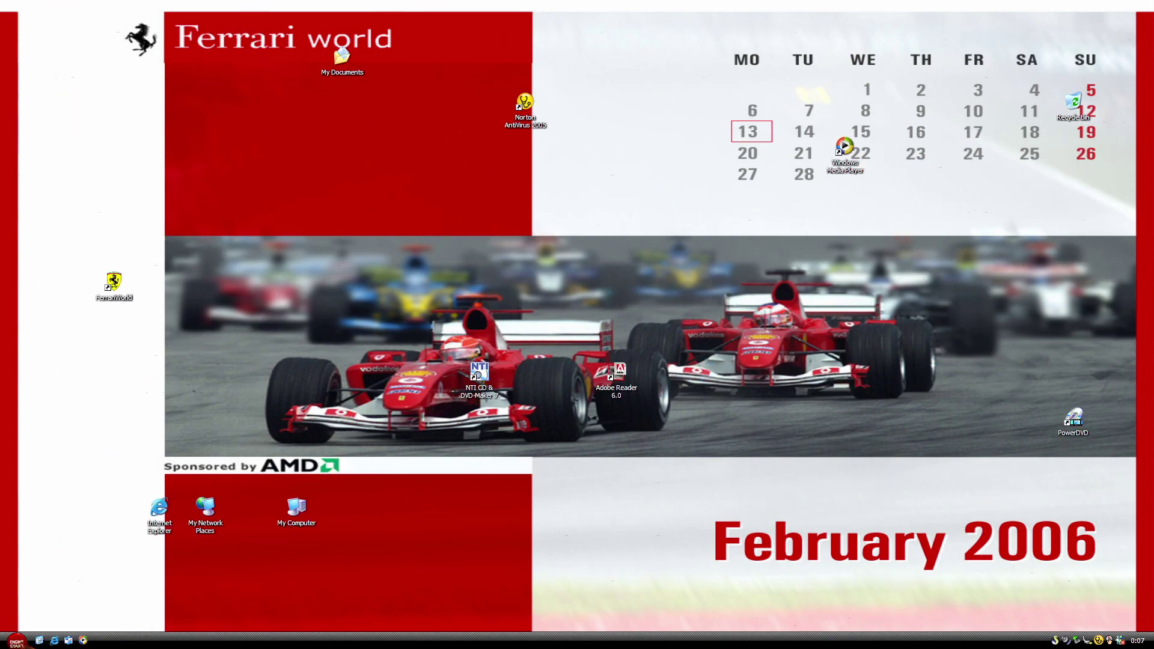
Run Cycle Display Resolutions from the Overload accessories
click(16, 641)
mouse_move(50, 601)
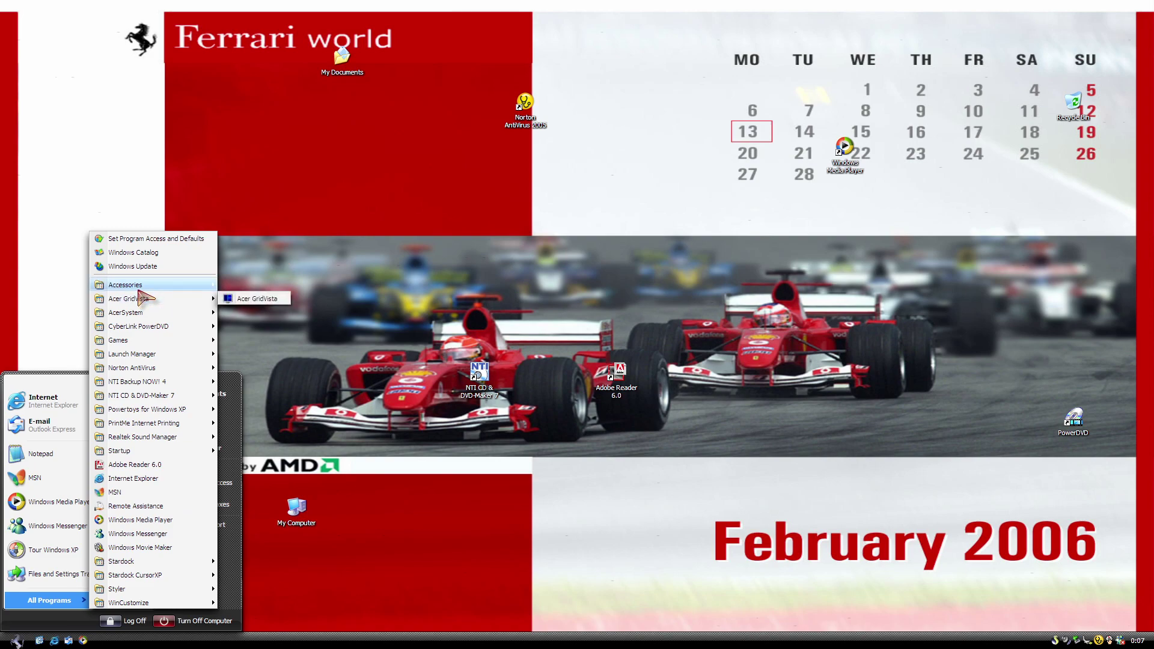
mouse_move(144, 286)
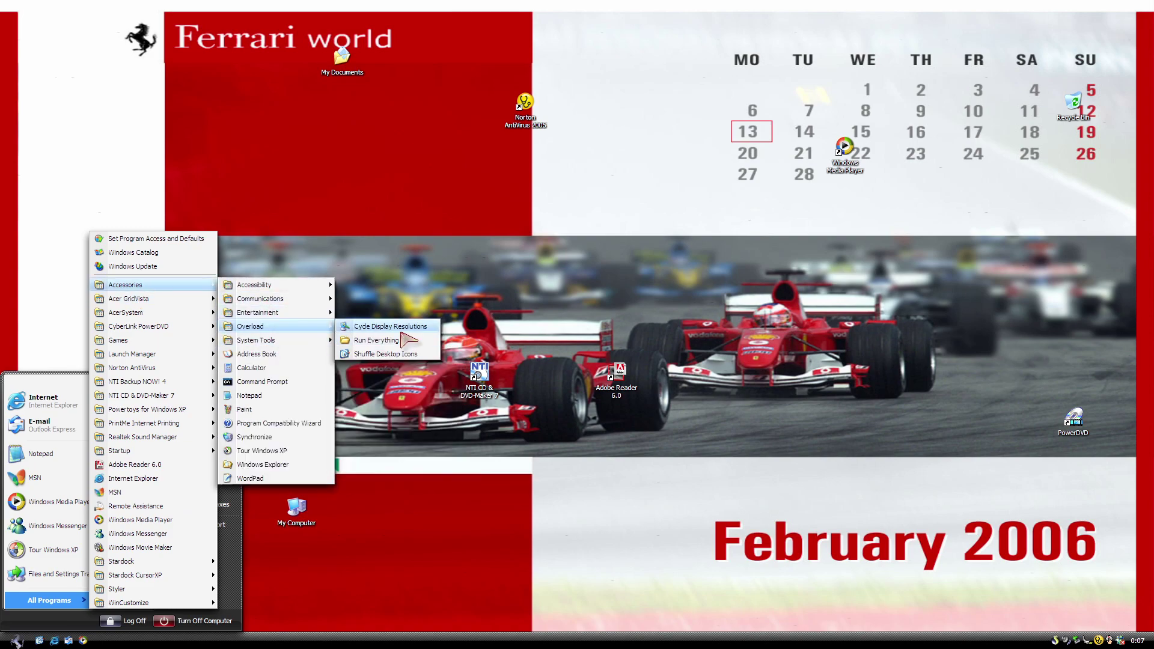
click(395, 326)
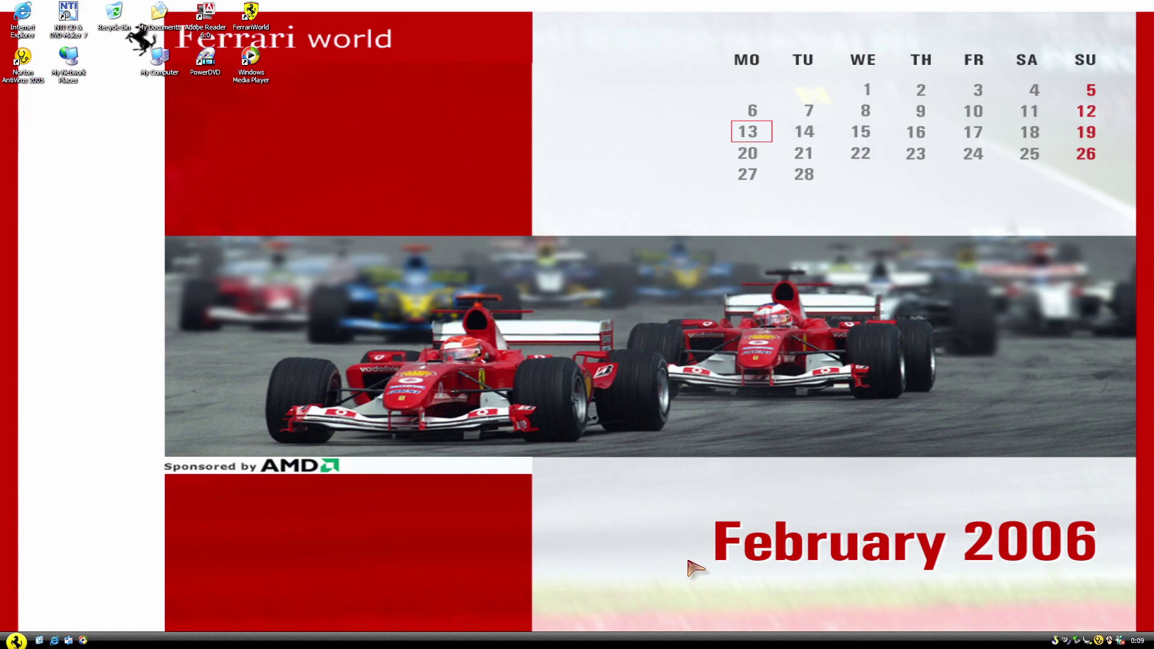
Launch Run Everything from the Overload accessories, and clear the modem driver removal warning and the Internet Connection Wizard error
click(16, 641)
click(53, 601)
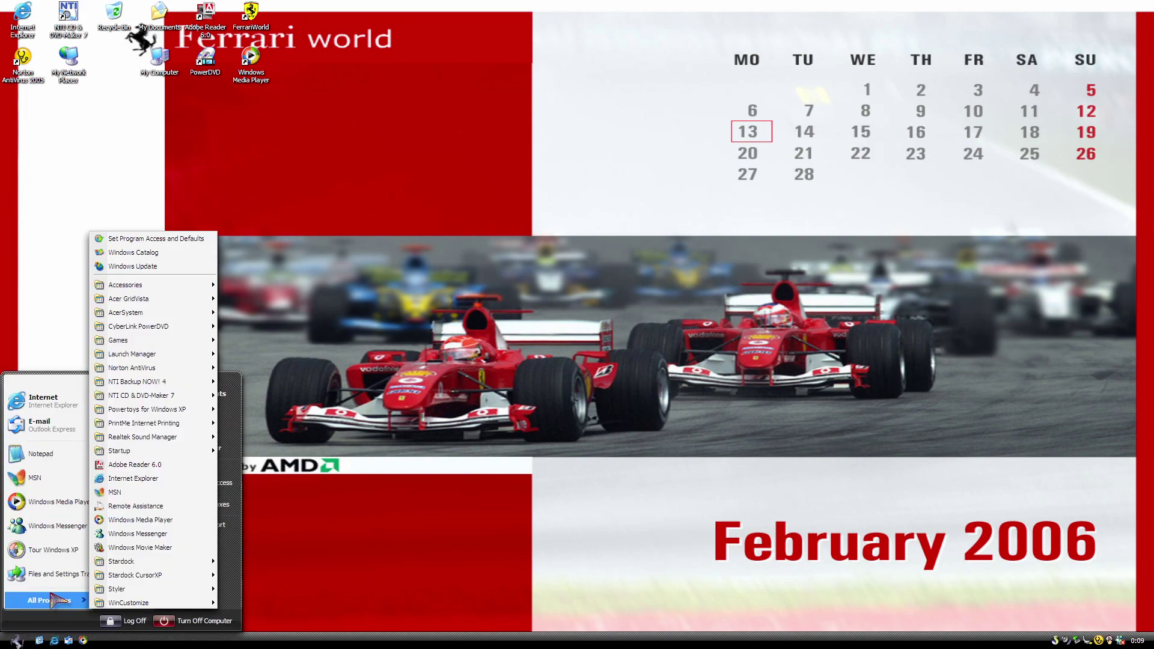
mouse_move(176, 283)
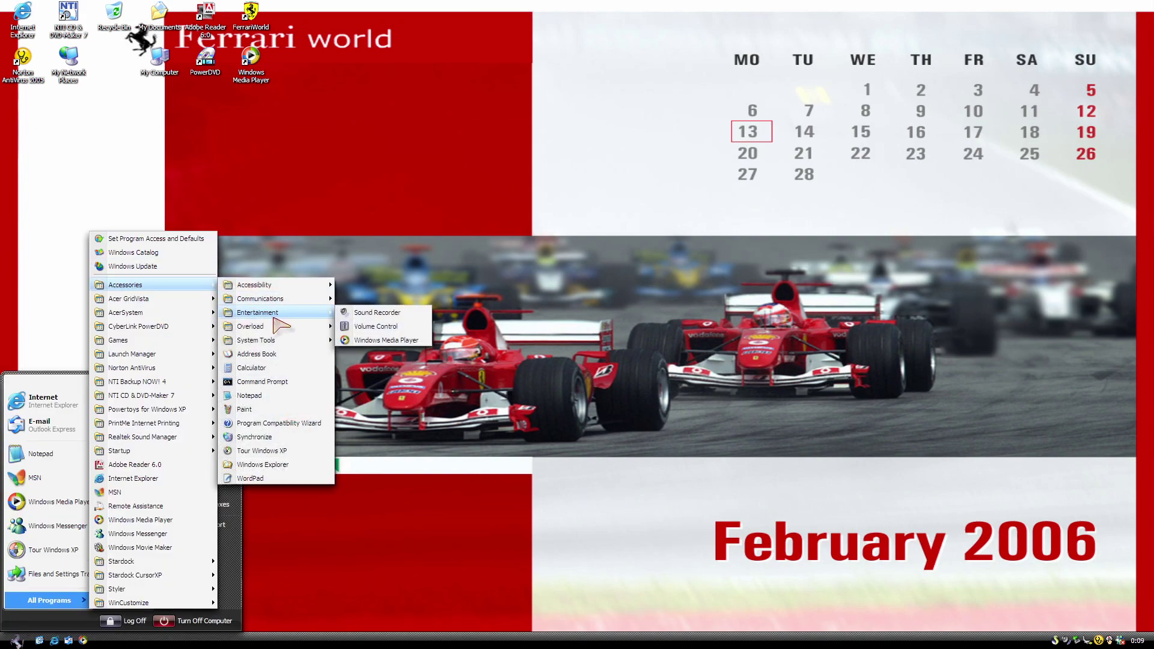
click(376, 340)
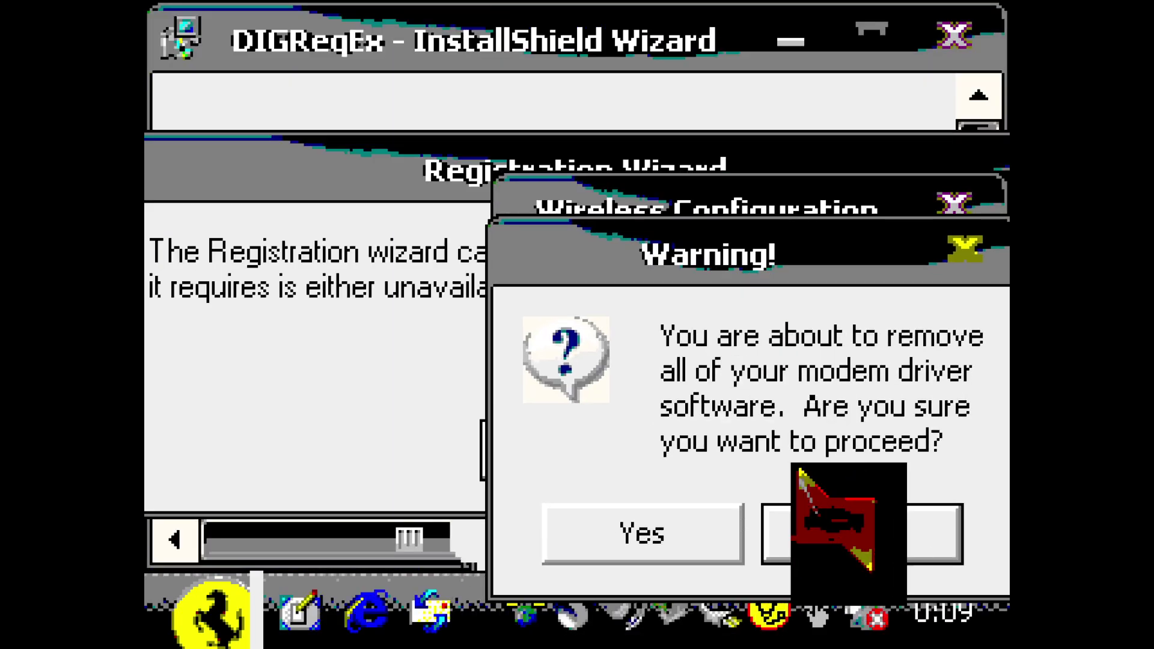
click(573, 534)
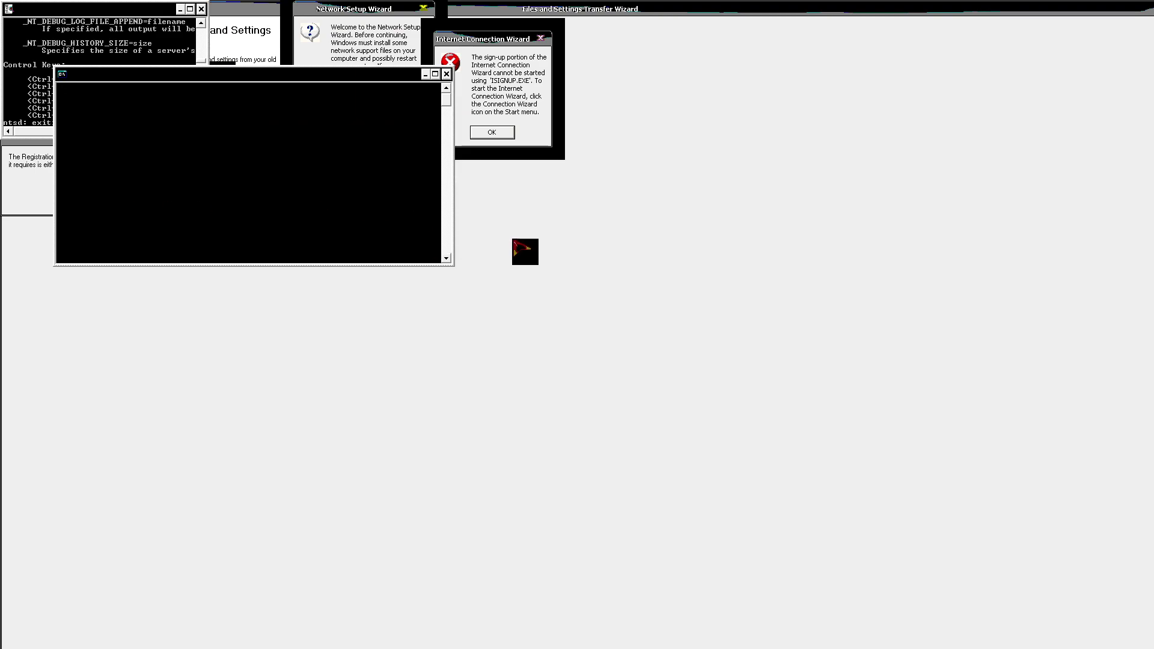
click(492, 133)
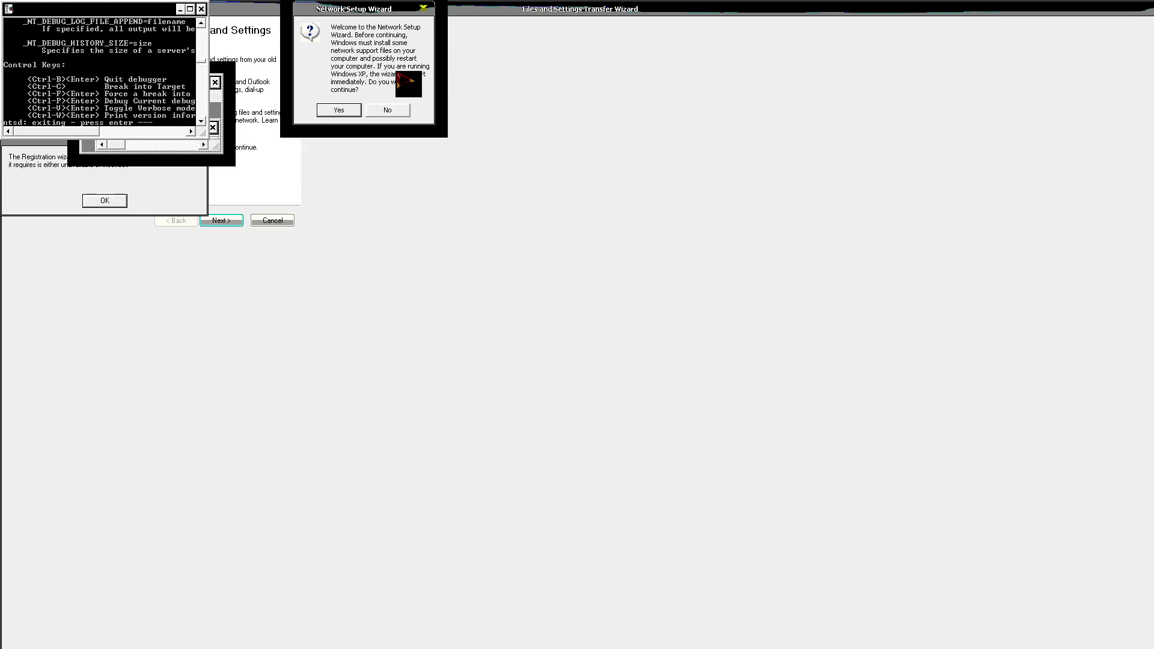